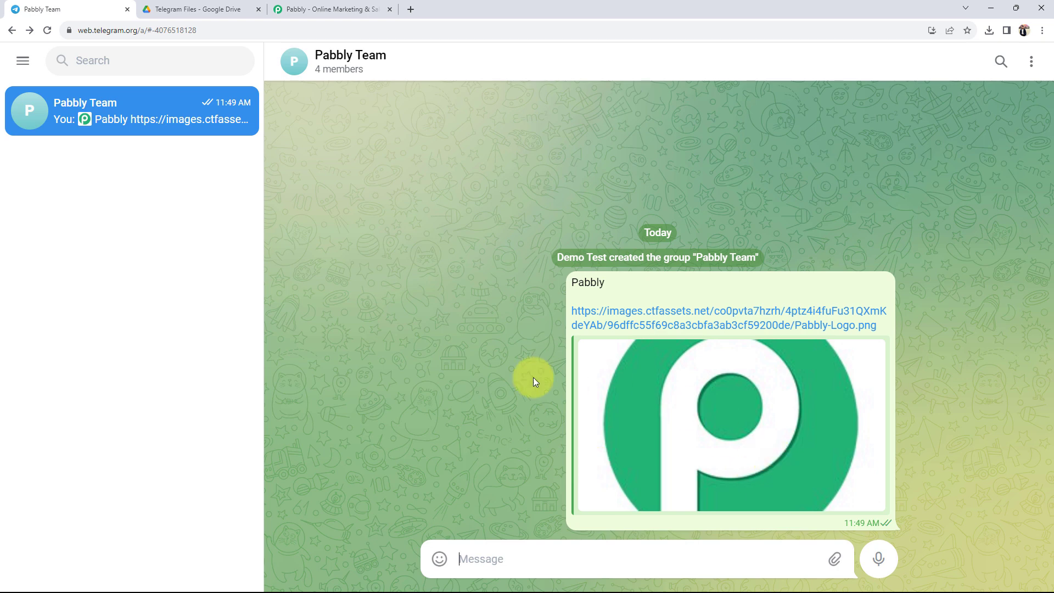
Open Pabbly.png in the Telegram Files folder of Google Drive and compare it with the image in the Pabbly Team Telegram chat
{"action": "left_click", "coordinate": [240, 7]}
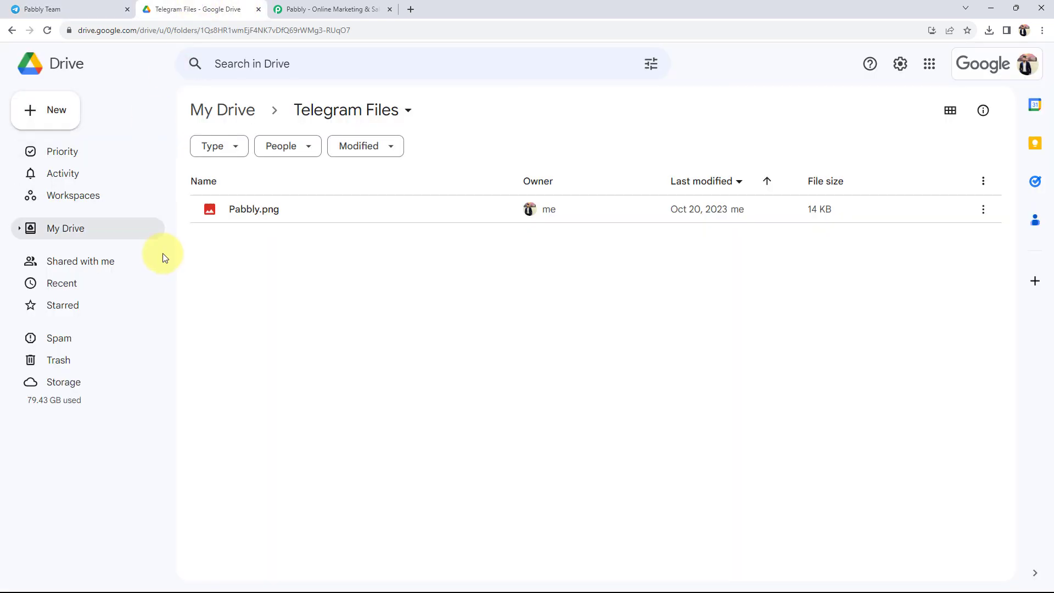
{"action": "left_click", "coordinate": [287, 215]}
{"action": "double_click", "coordinate": [288, 214]}
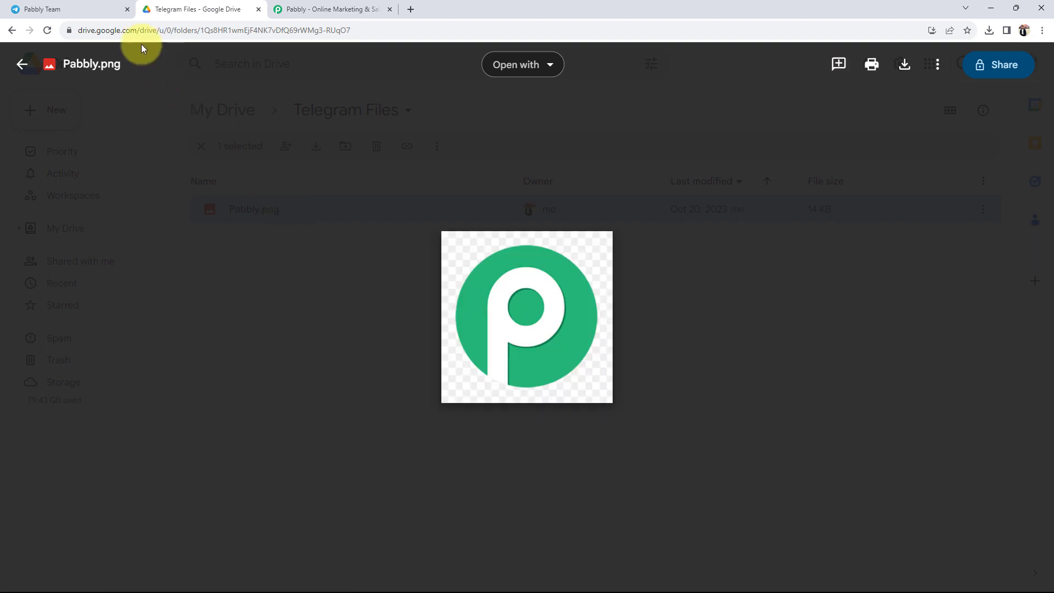
{"action": "left_click", "coordinate": [71, 9]}
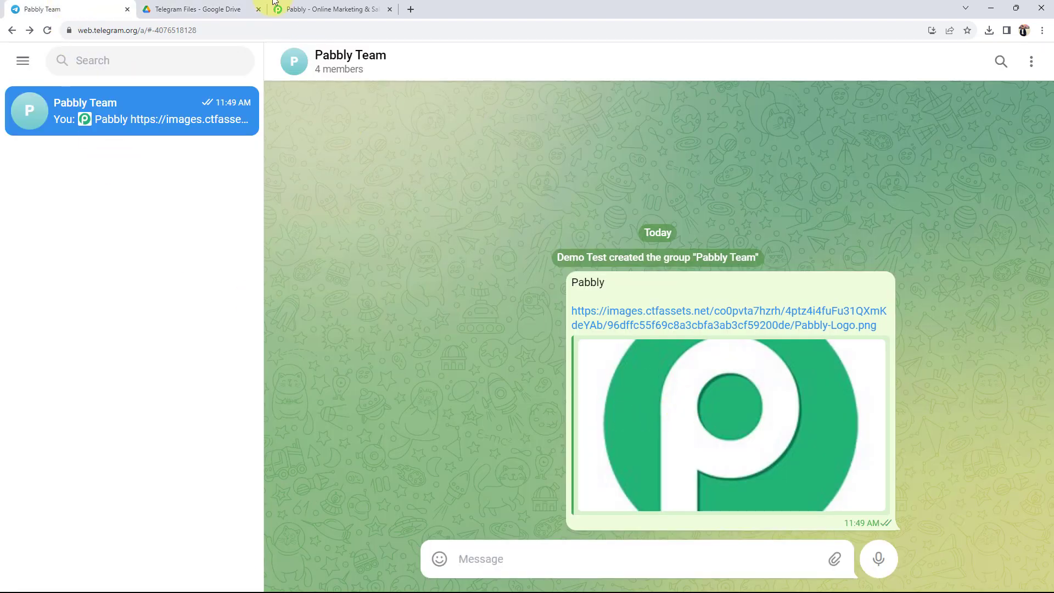
{"action": "left_click", "coordinate": [189, 9]}
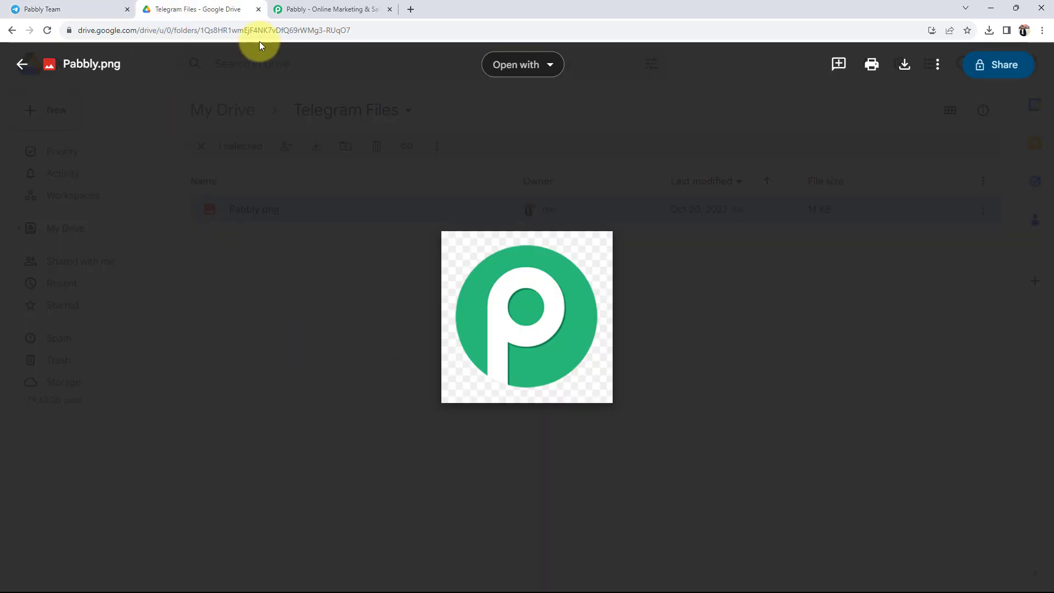
{"action": "left_click", "coordinate": [72, 9]}
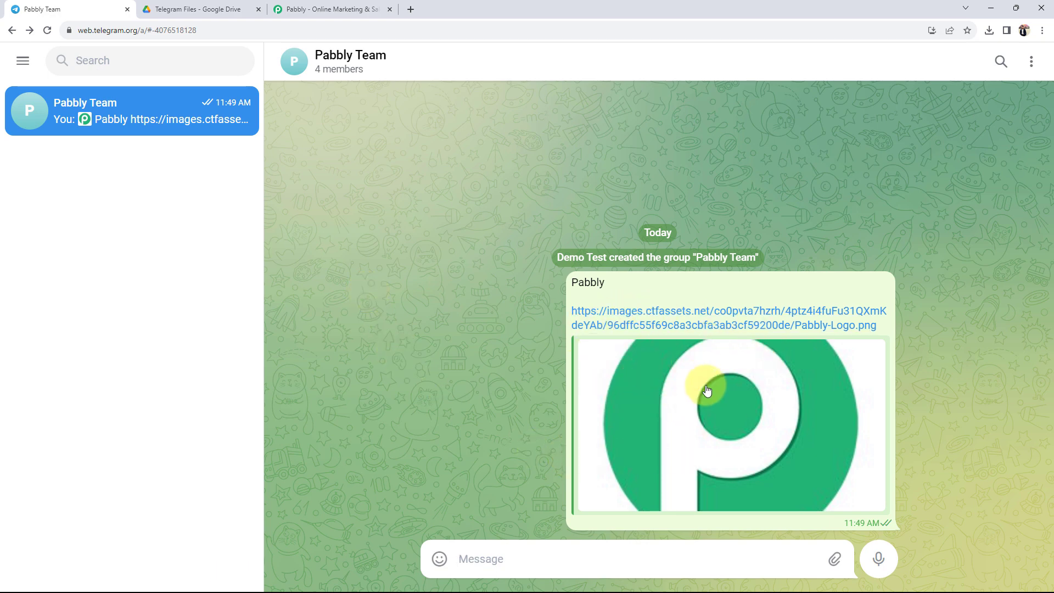
{"action": "left_click", "coordinate": [172, 9]}
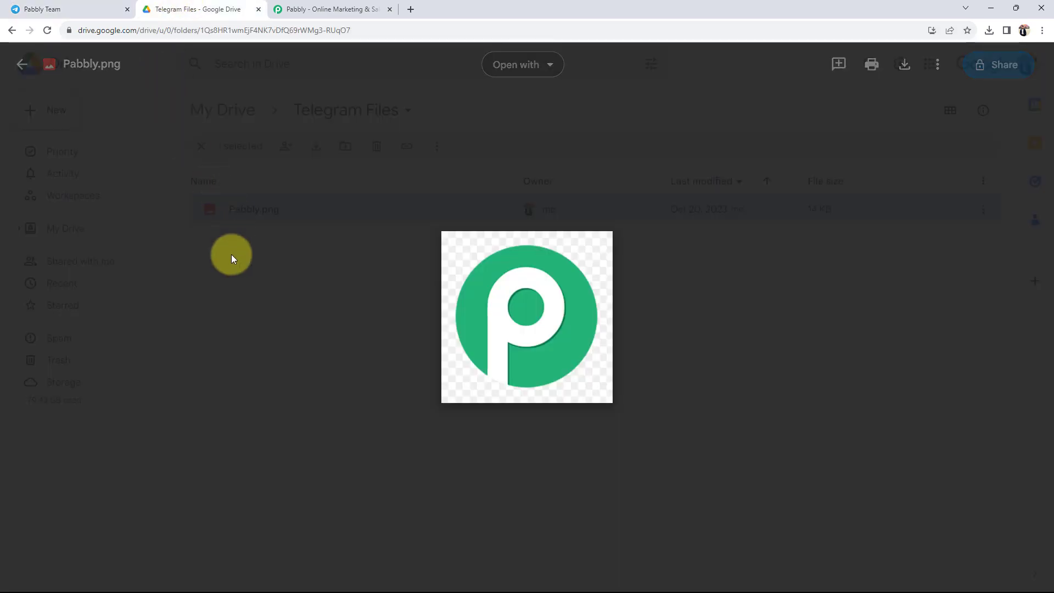
{"action": "left_click", "coordinate": [41, 9]}
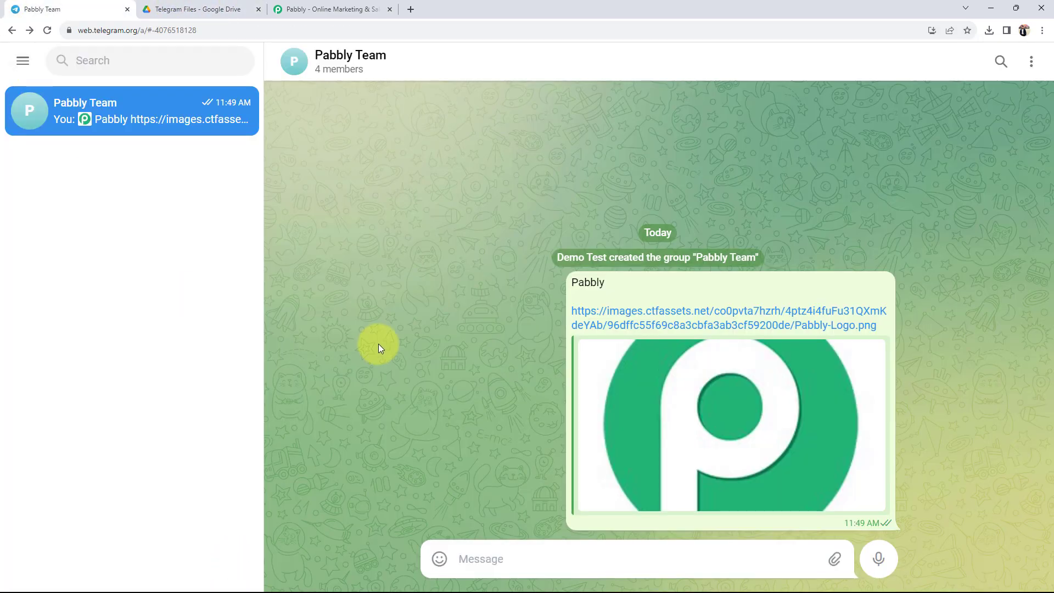
Switch to the Pabbly website, sign in and access Pabbly Connect
{"action": "left_click", "coordinate": [326, 9]}
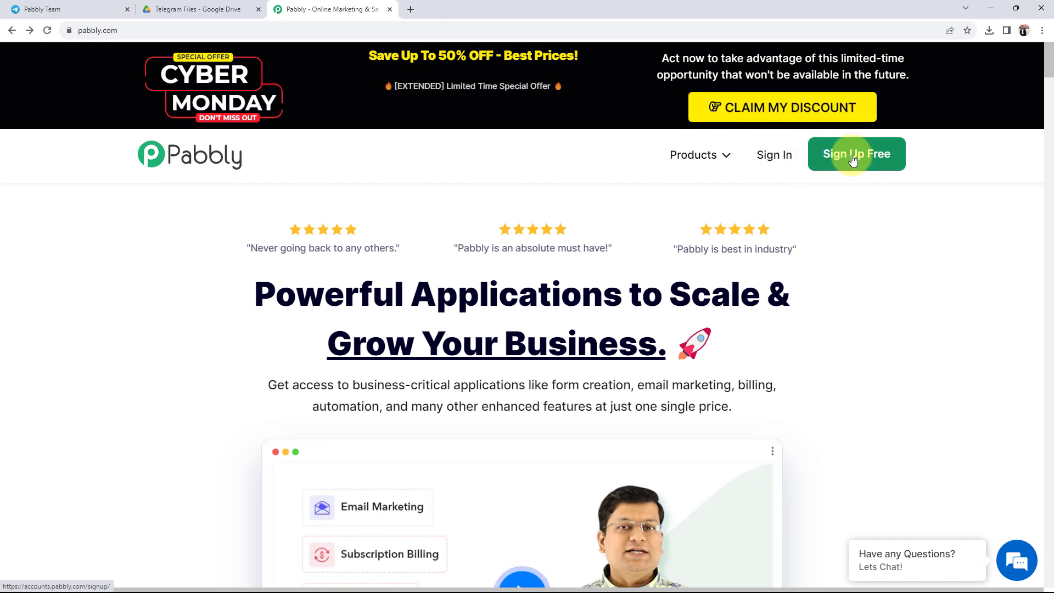
{"action": "left_click", "coordinate": [781, 166]}
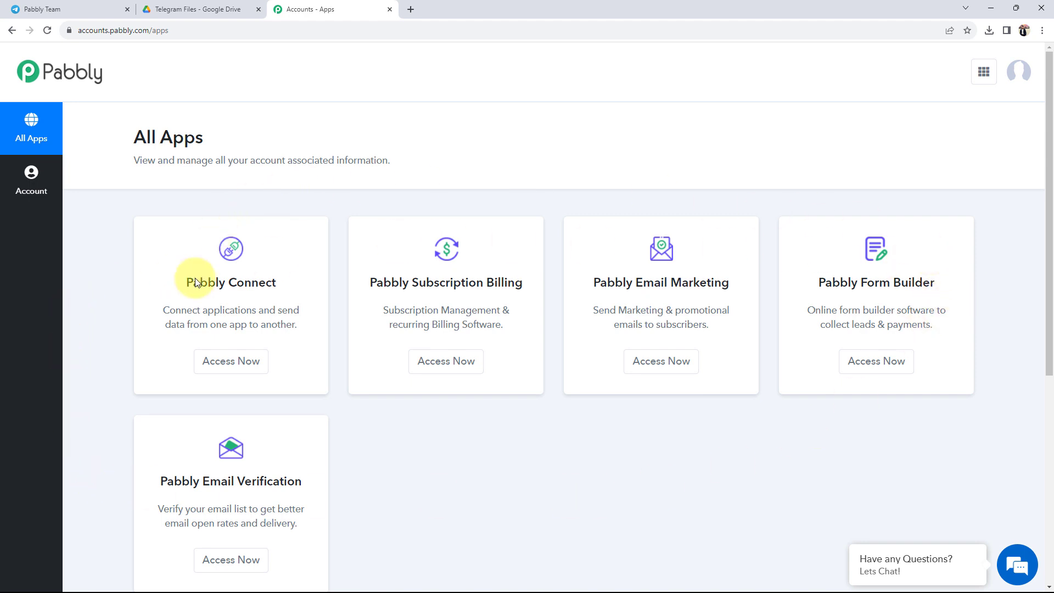
{"action": "left_click_drag", "start_coordinate": [184, 280], "coordinate": [297, 287]}
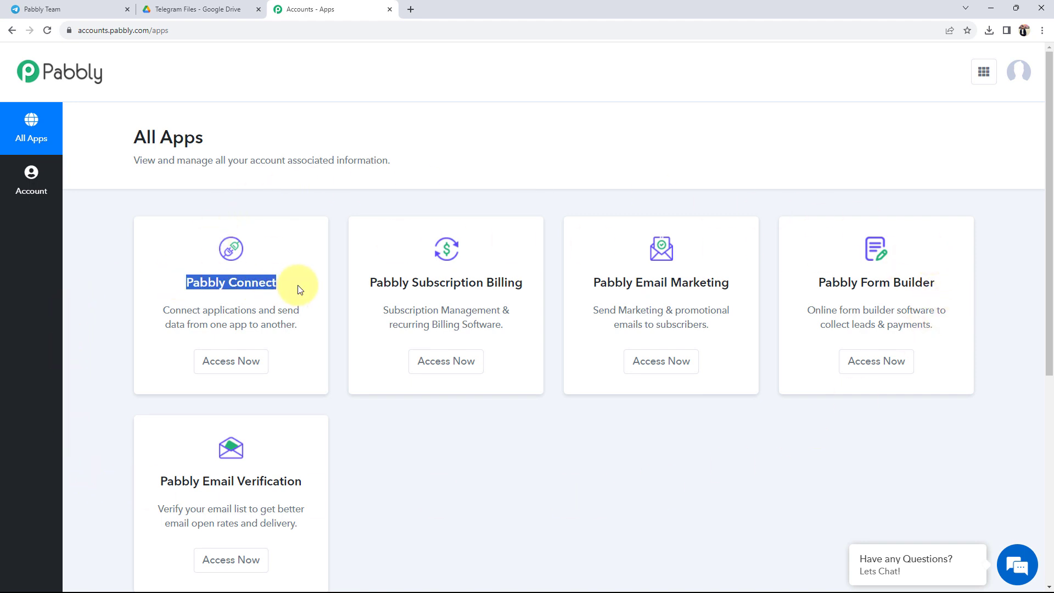
{"action": "left_click", "coordinate": [209, 364]}
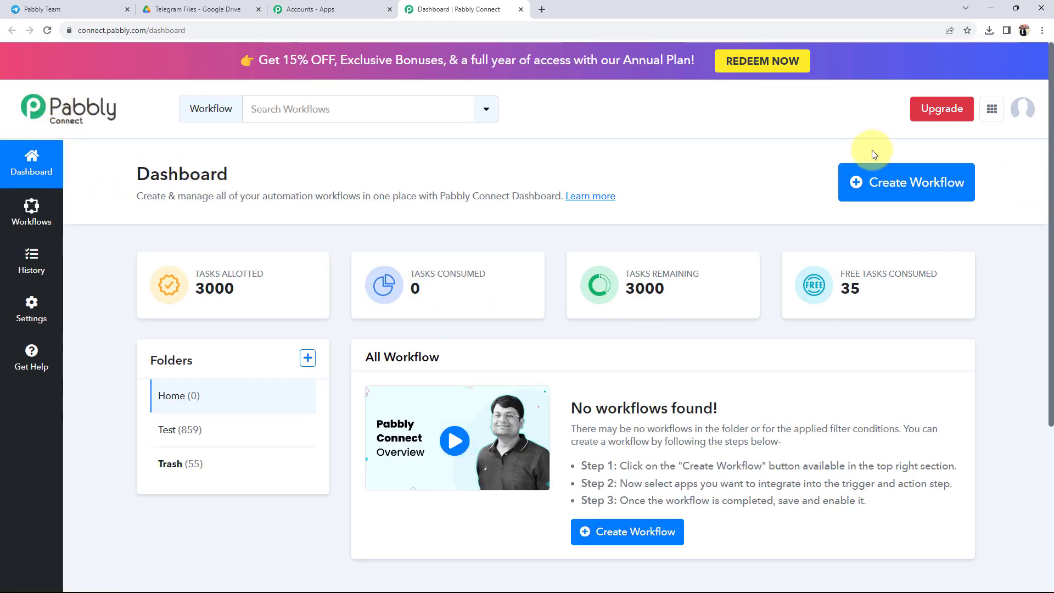
Create a workflow named "Upload Telegram File in Google Drive Automatically" in the Home folder
{"action": "left_click", "coordinate": [873, 191]}
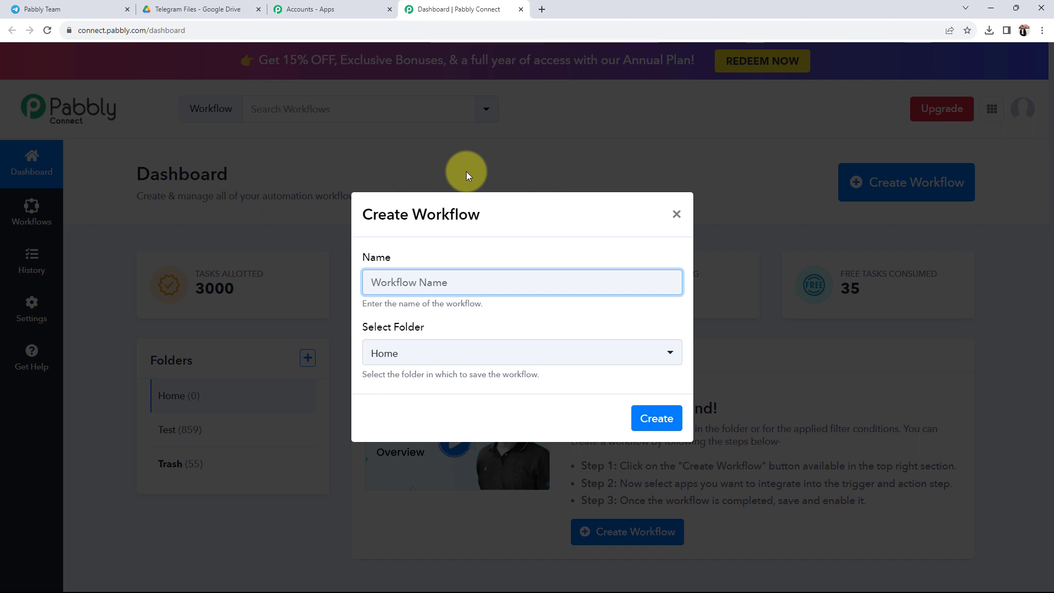
{"action": "type", "text": "Upload Telegram File in Google Drive Automatically"}
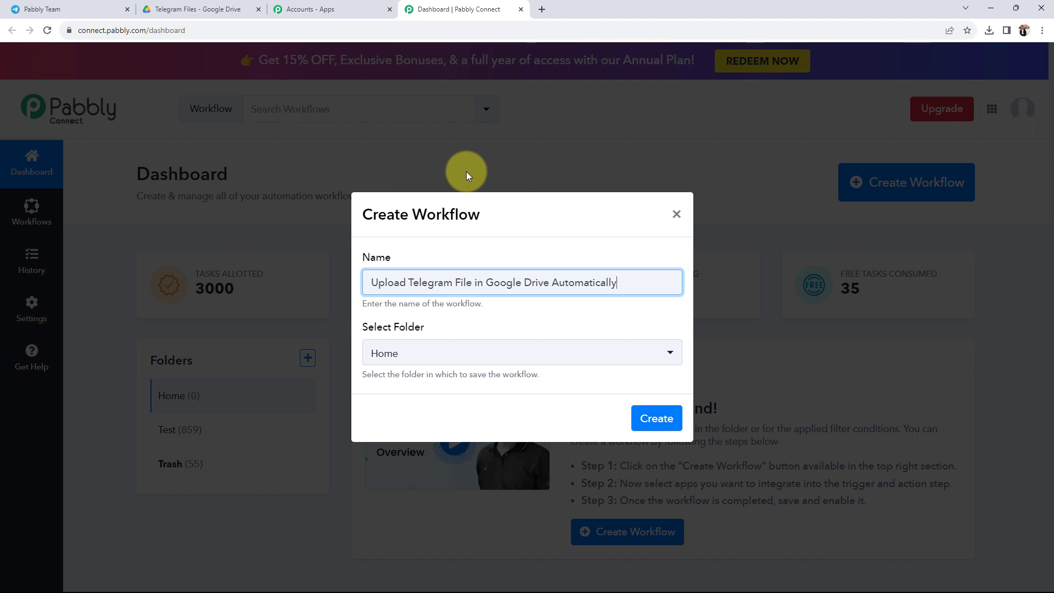
{"action": "left_click", "coordinate": [390, 354]}
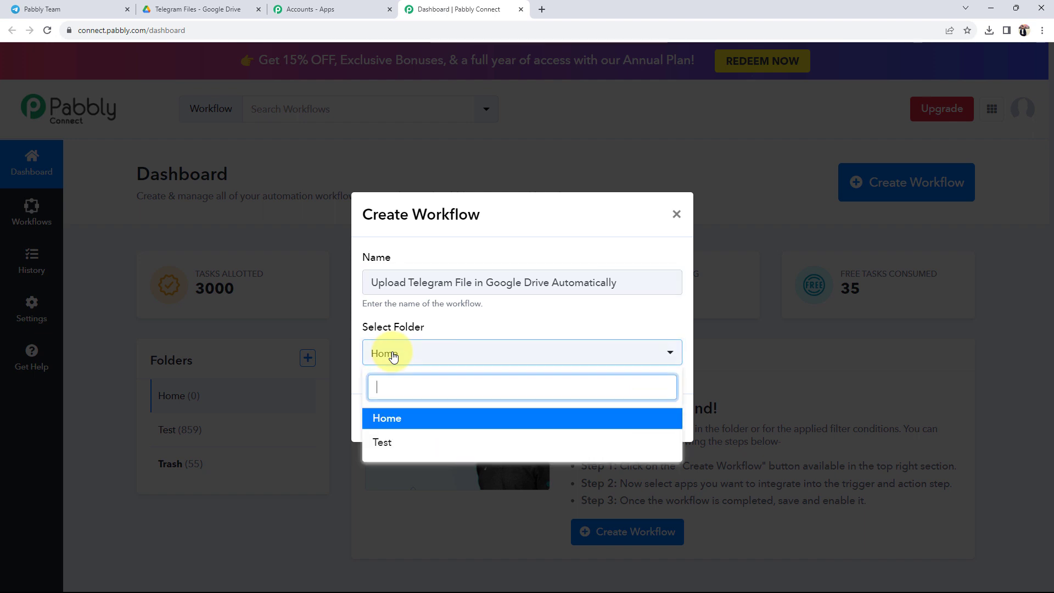
{"action": "left_click", "coordinate": [386, 418]}
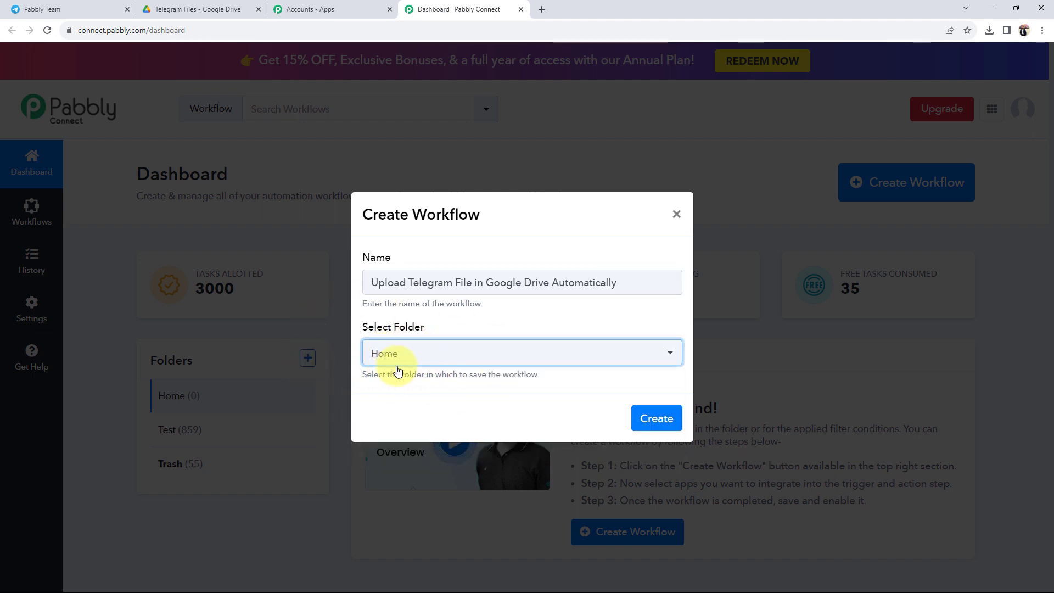
{"action": "left_click", "coordinate": [646, 418]}
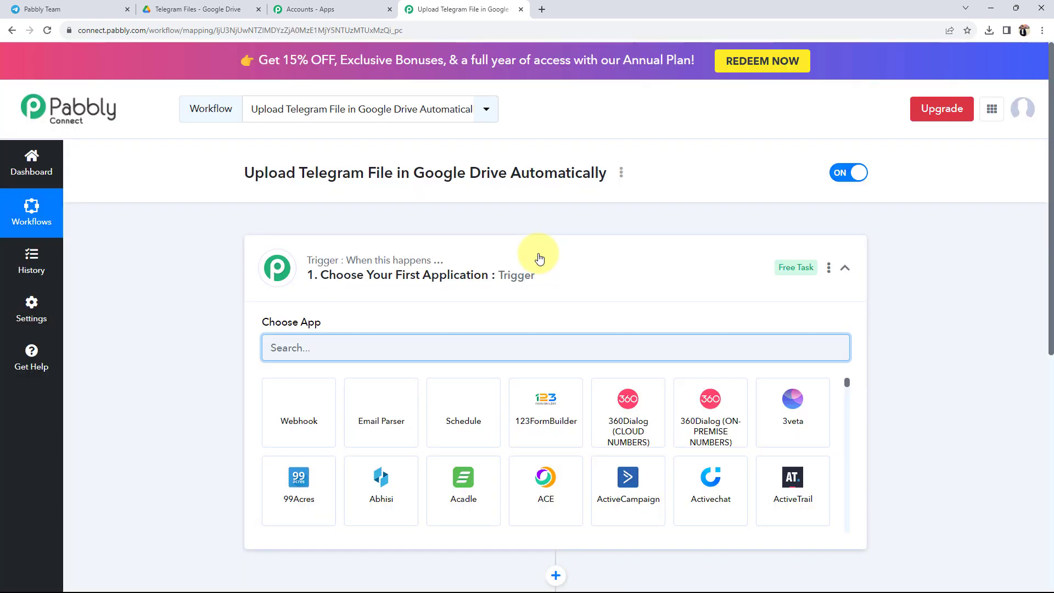
Review the workflow's trigger and action steps, the Pabbly Team chat in Telegram and the Telegram Files folder in Google Drive
{"action": "left_click", "coordinate": [538, 269]}
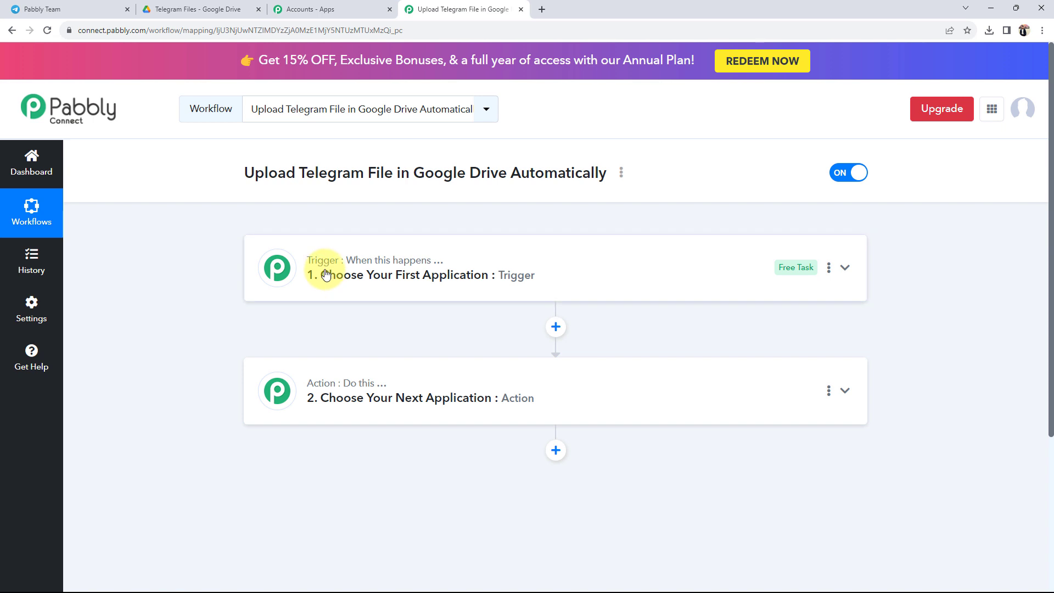
{"action": "mouse_move", "coordinate": [324, 391]}
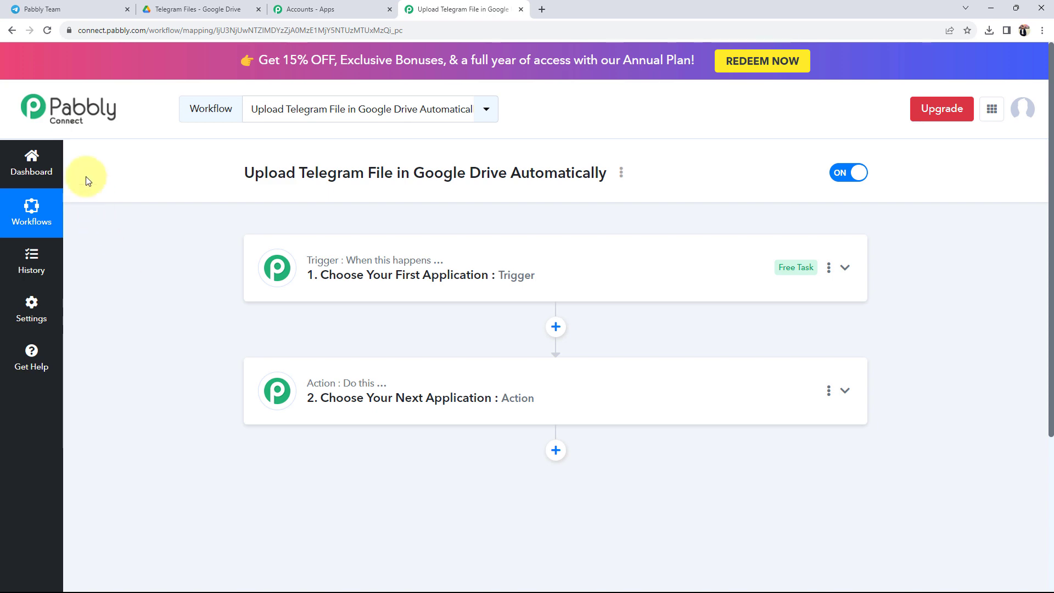
{"action": "left_click", "coordinate": [55, 10]}
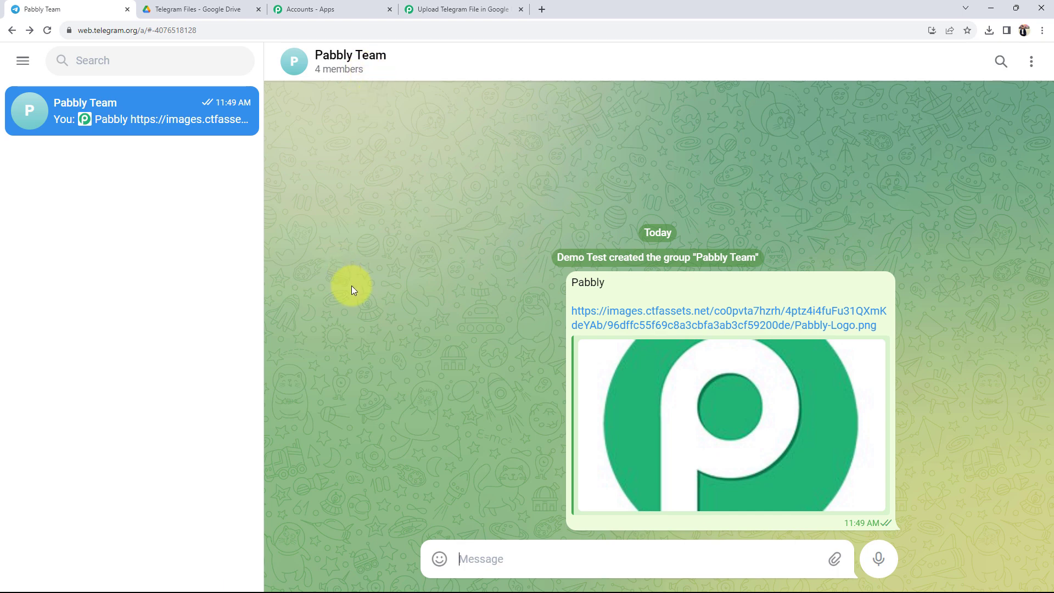
{"action": "left_click", "coordinate": [165, 10]}
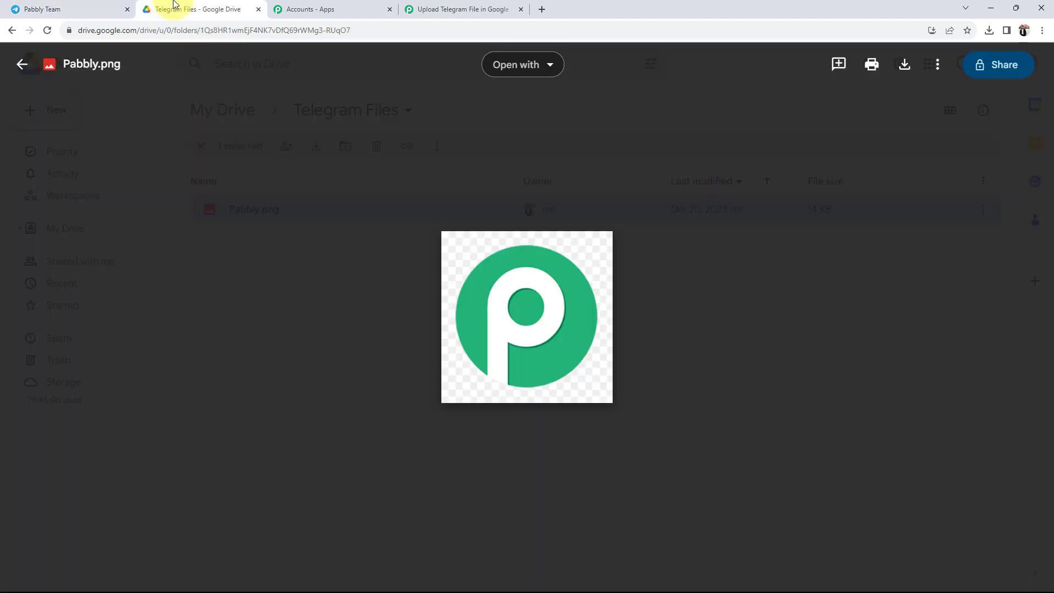
{"action": "left_click", "coordinate": [25, 65]}
{"action": "left_click", "coordinate": [322, 362]}
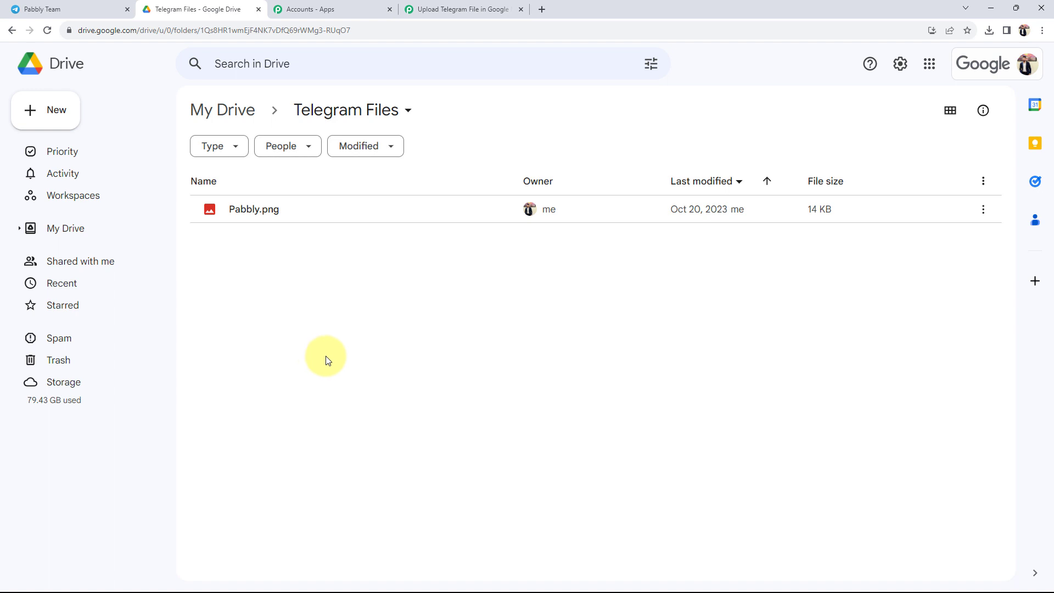
{"action": "left_click", "coordinate": [60, 9]}
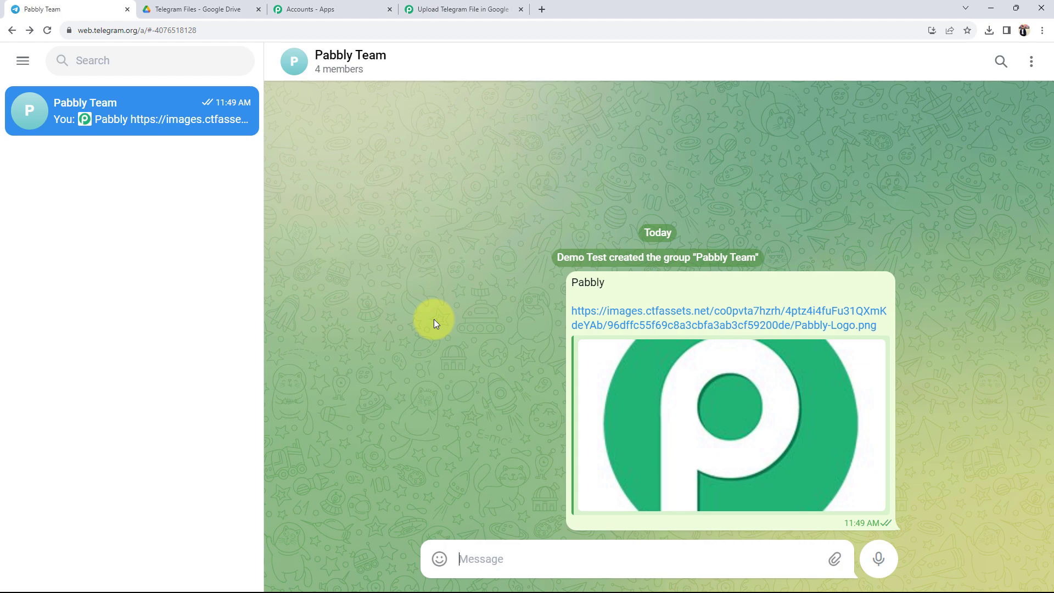
{"action": "left_click", "coordinate": [206, 8]}
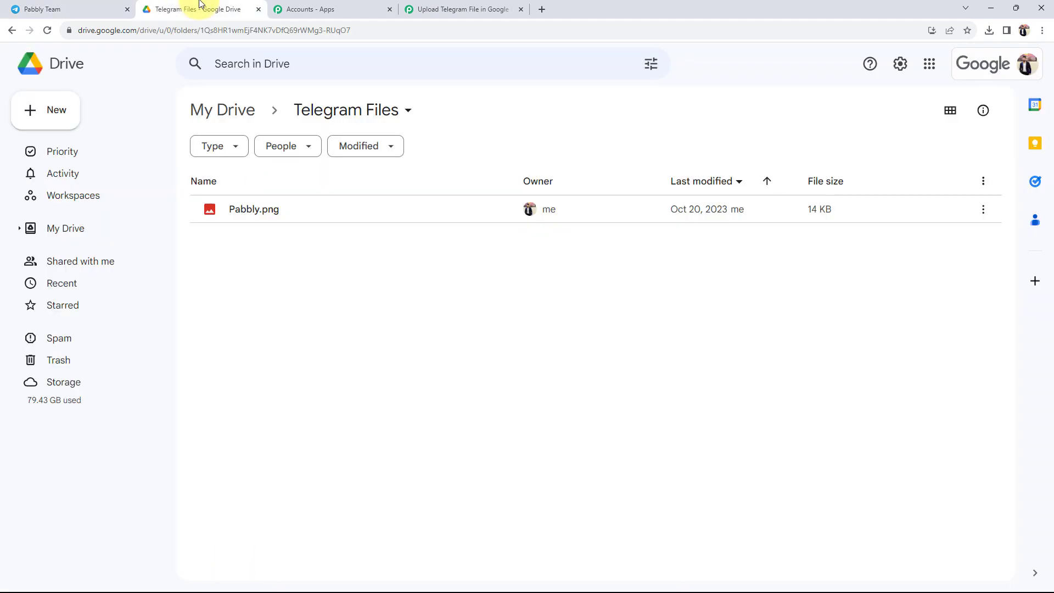
{"action": "left_click", "coordinate": [73, 6]}
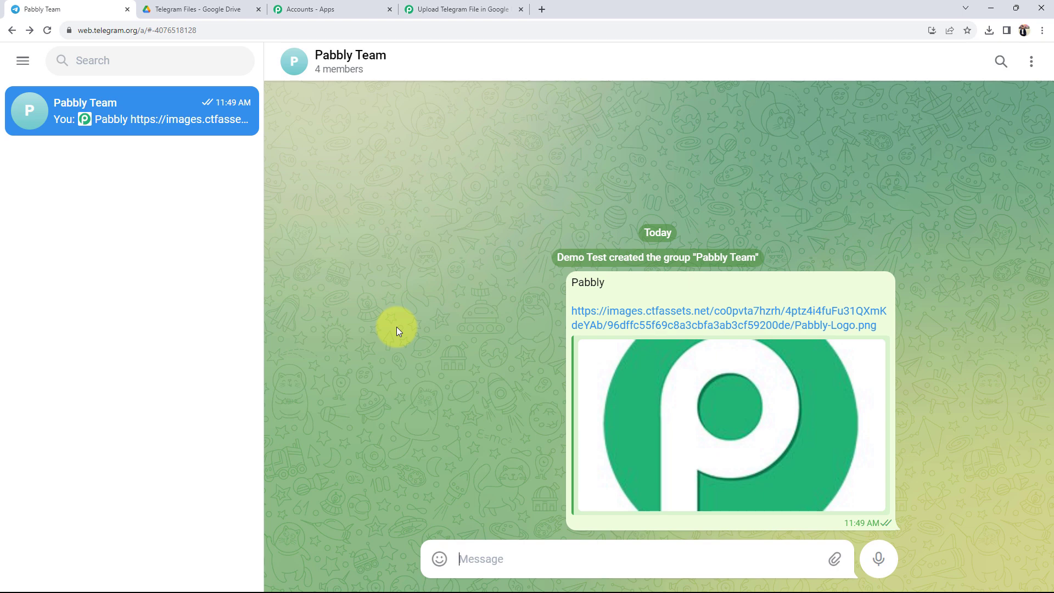
{"action": "left_click", "coordinate": [225, 9]}
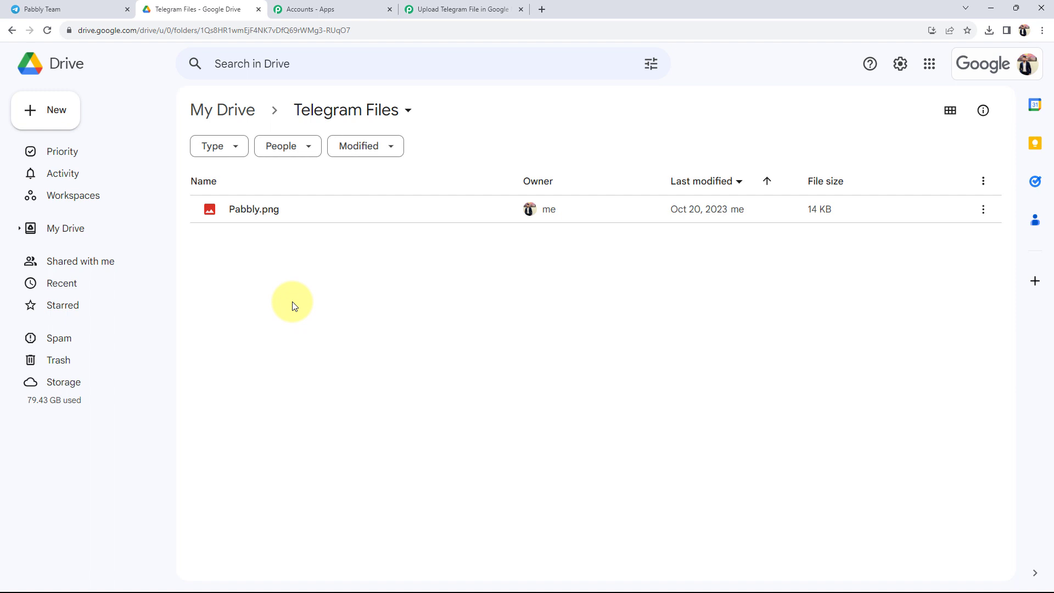
In the Pabbly Connect workflow, set the trigger application to Telegram Bot with the event Set Webhook / Watch Updates
{"action": "left_click", "coordinate": [471, 8]}
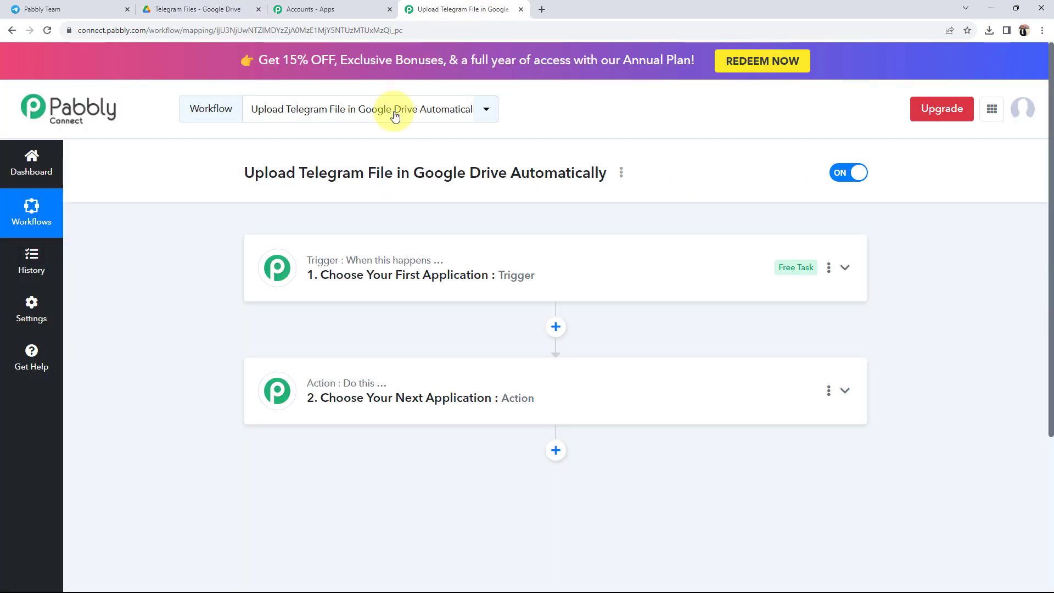
{"action": "left_click", "coordinate": [323, 274]}
{"action": "left_click", "coordinate": [318, 347]}
{"action": "type", "text": "tele"}
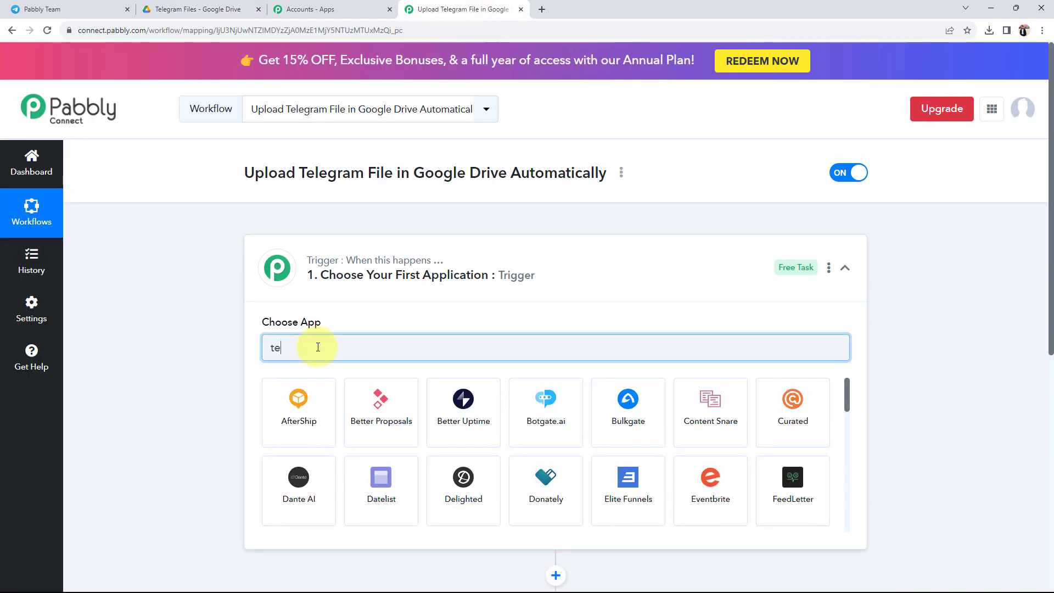
{"action": "left_click", "coordinate": [298, 404]}
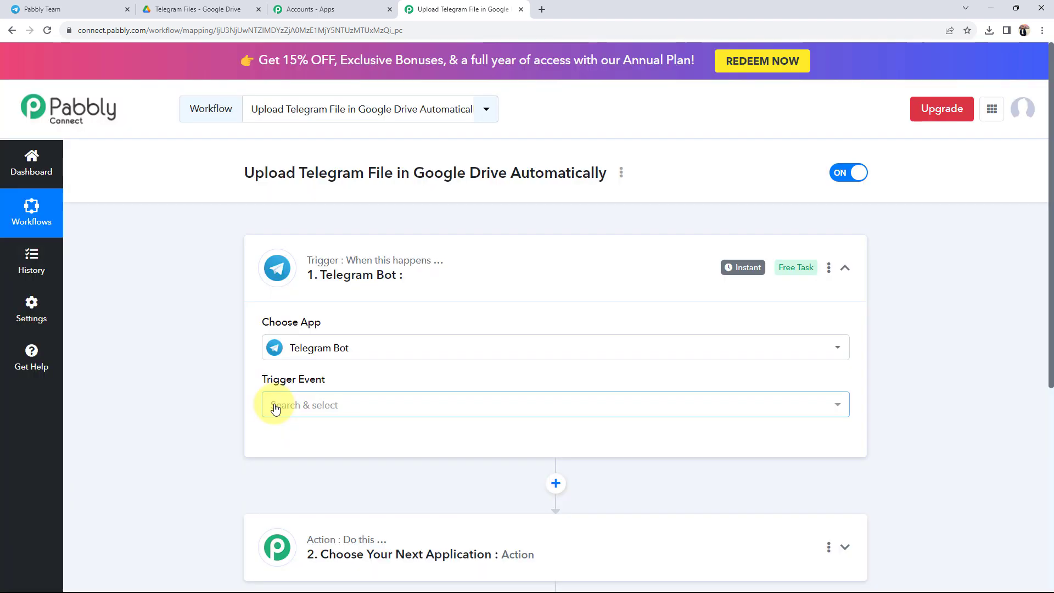
{"action": "left_click", "coordinate": [276, 407]}
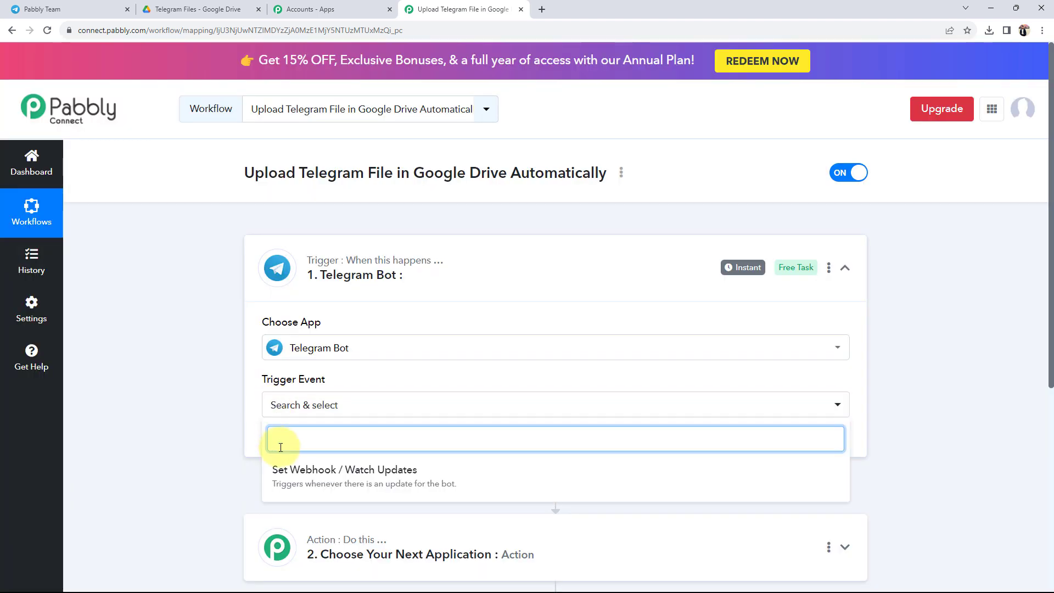
{"action": "left_click", "coordinate": [278, 469]}
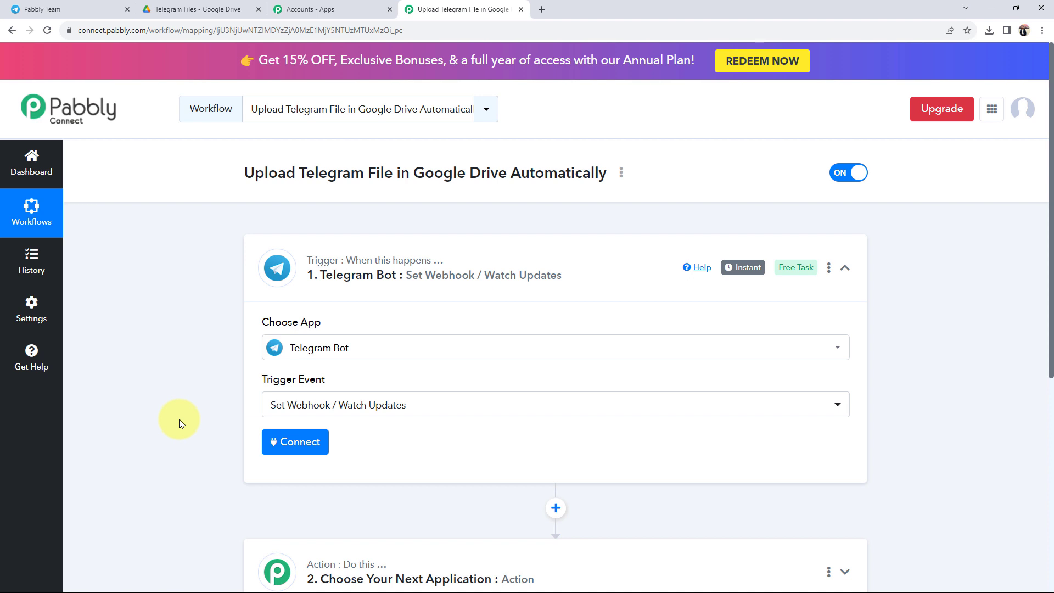
Set the workflow's action application to Google Drive with the event Upload a File, and collapse the configured steps
{"action": "scroll", "coordinate": [179, 420], "scroll_direction": "down", "scroll_amount": 1}
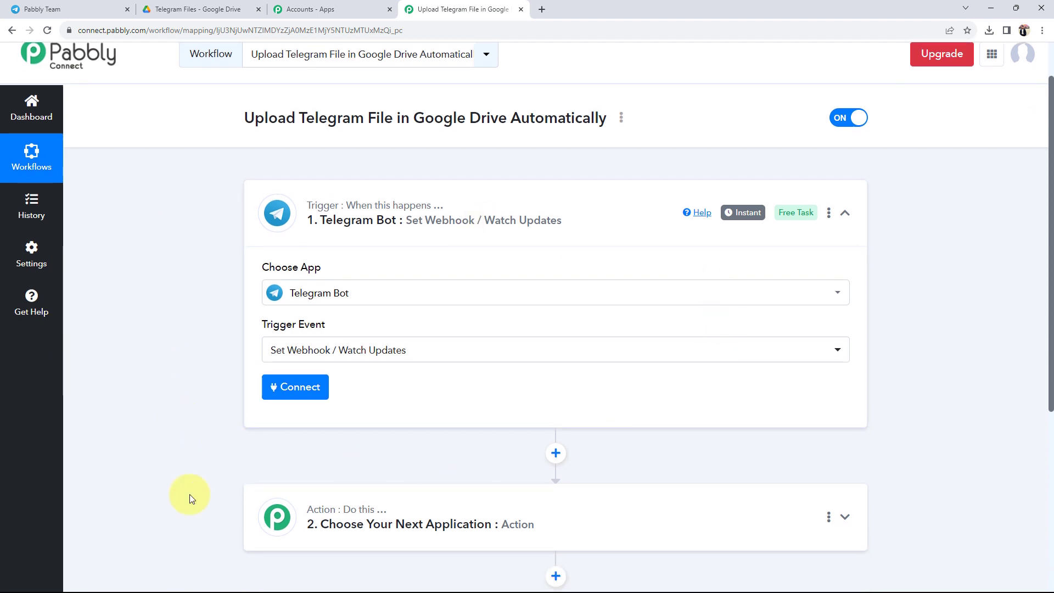
{"action": "scroll", "coordinate": [130, 381], "scroll_direction": "down", "scroll_amount": 4}
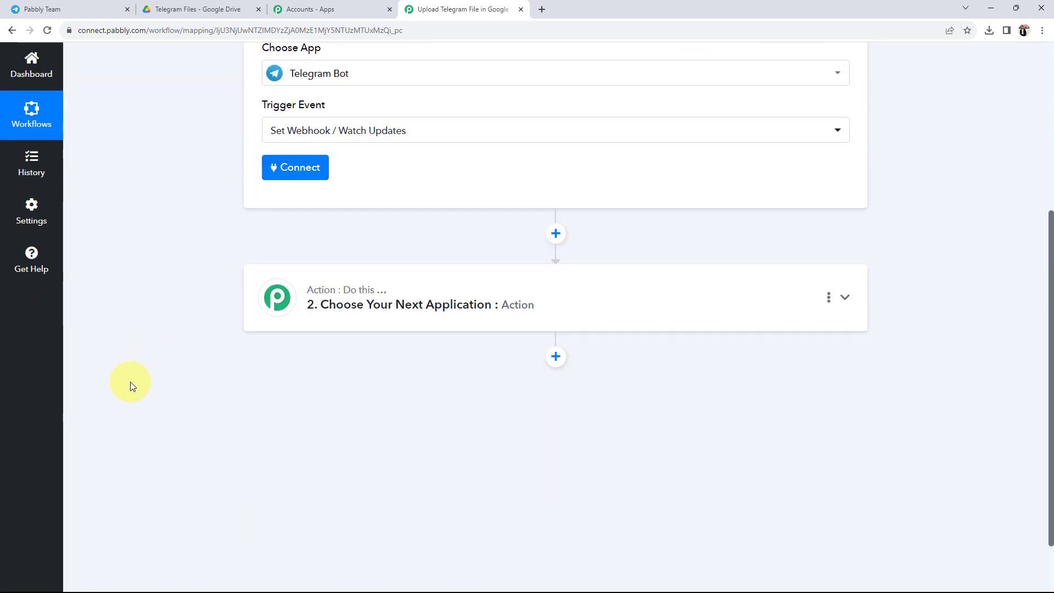
{"action": "left_click", "coordinate": [325, 311]}
{"action": "scroll", "coordinate": [247, 362], "scroll_direction": "down", "scroll_amount": 1}
{"action": "left_click", "coordinate": [307, 323]}
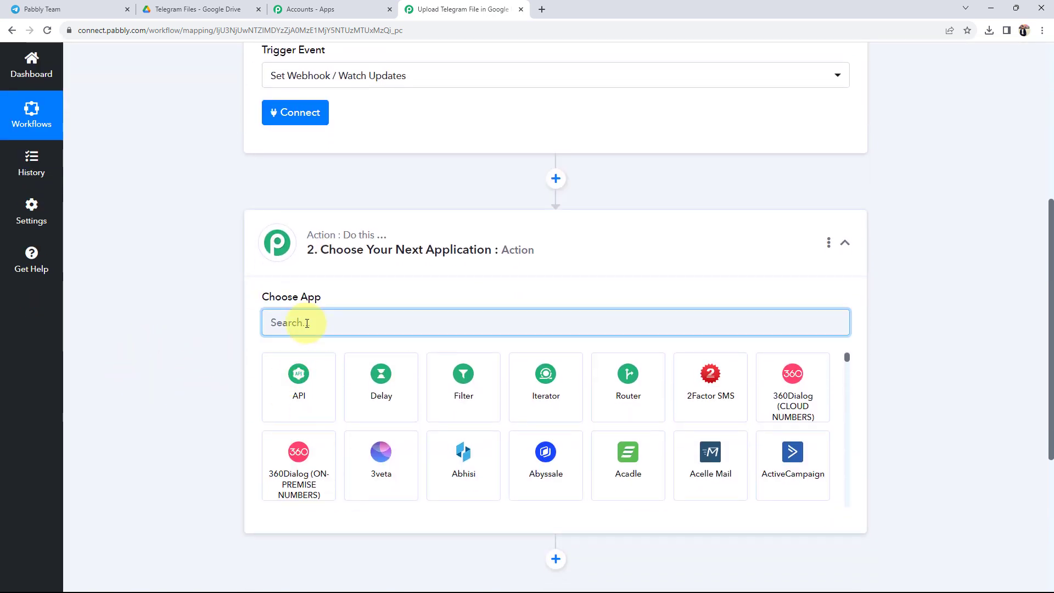
{"action": "type", "text": "goo"}
{"action": "left_click", "coordinate": [278, 425]}
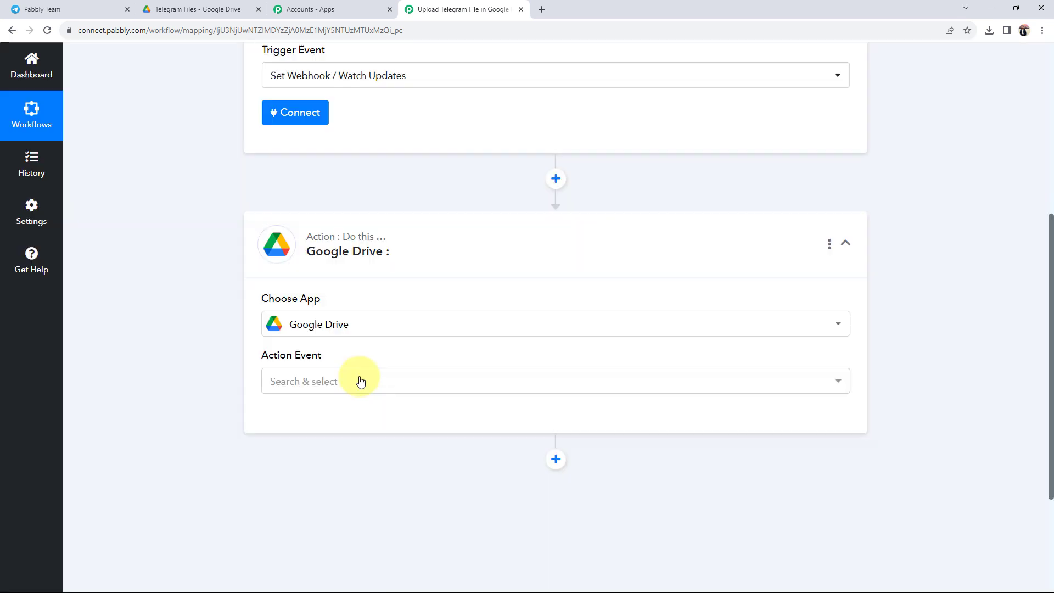
{"action": "left_click", "coordinate": [293, 380]}
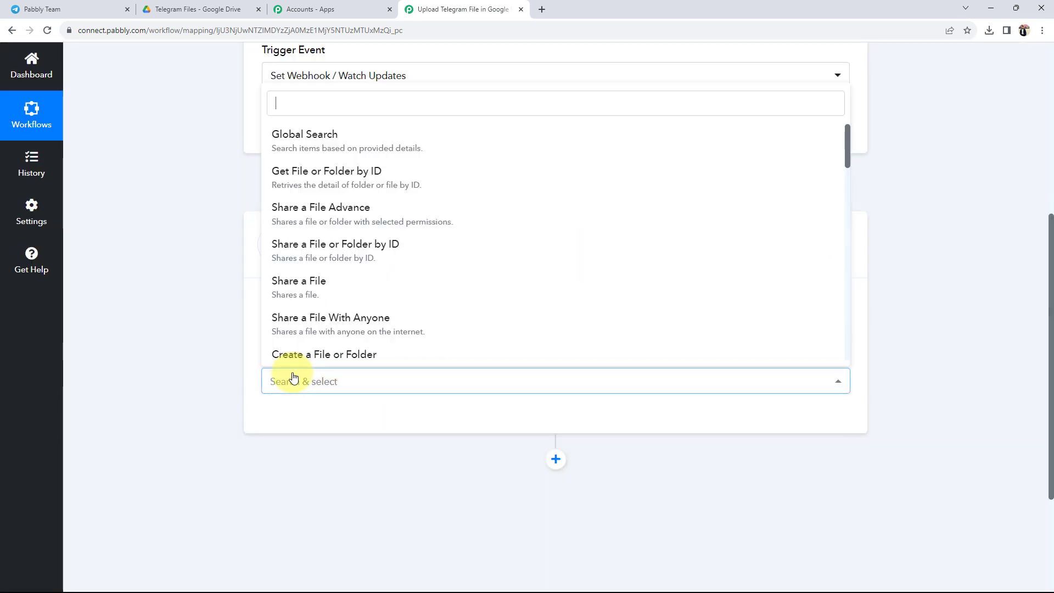
{"action": "scroll", "coordinate": [337, 266], "scroll_direction": "down", "scroll_amount": 7}
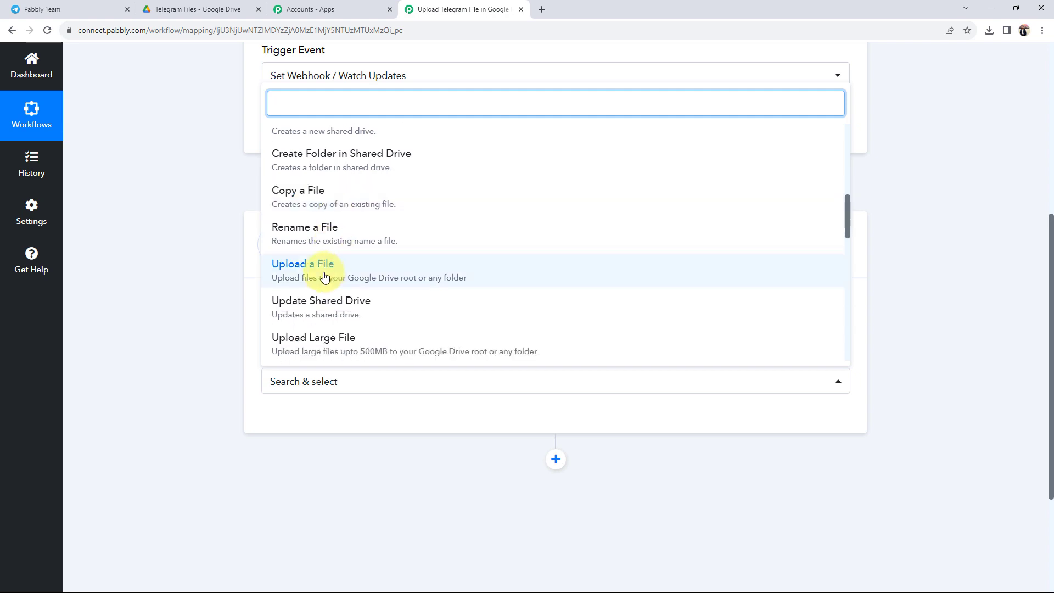
{"action": "left_click", "coordinate": [324, 276]}
{"action": "left_click", "coordinate": [452, 235]}
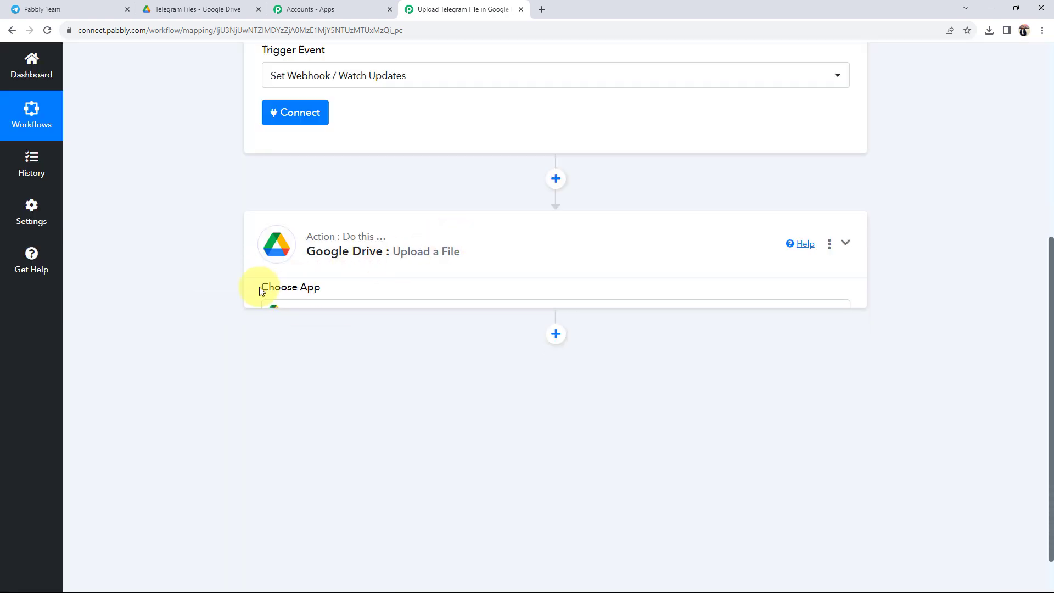
{"action": "left_click", "coordinate": [324, 259]}
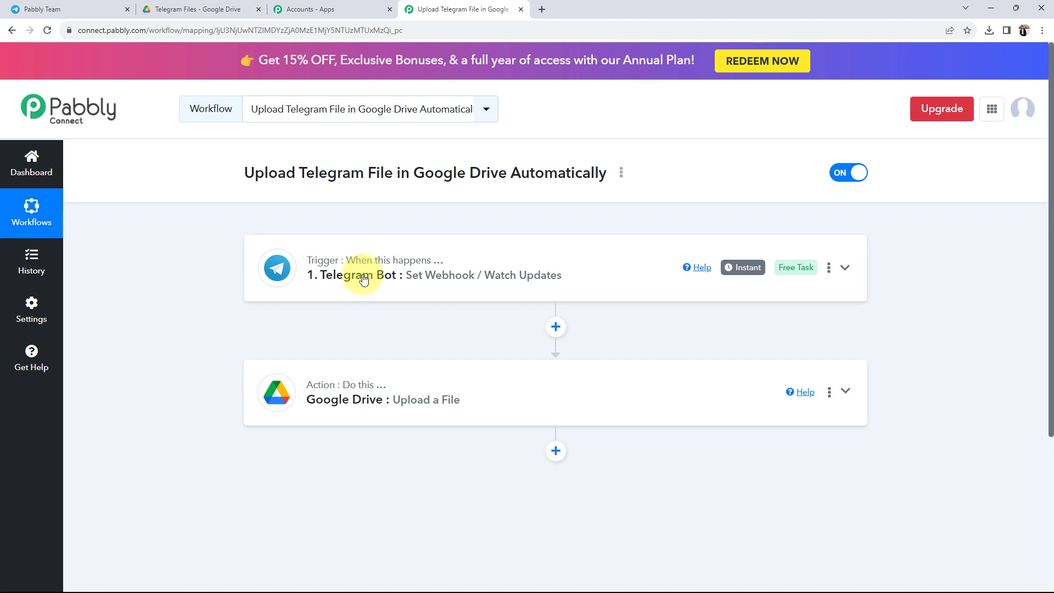
Start adding a new Telegram Bot connection for the trigger and review the instructions for obtaining its token
{"action": "left_click", "coordinate": [299, 270]}
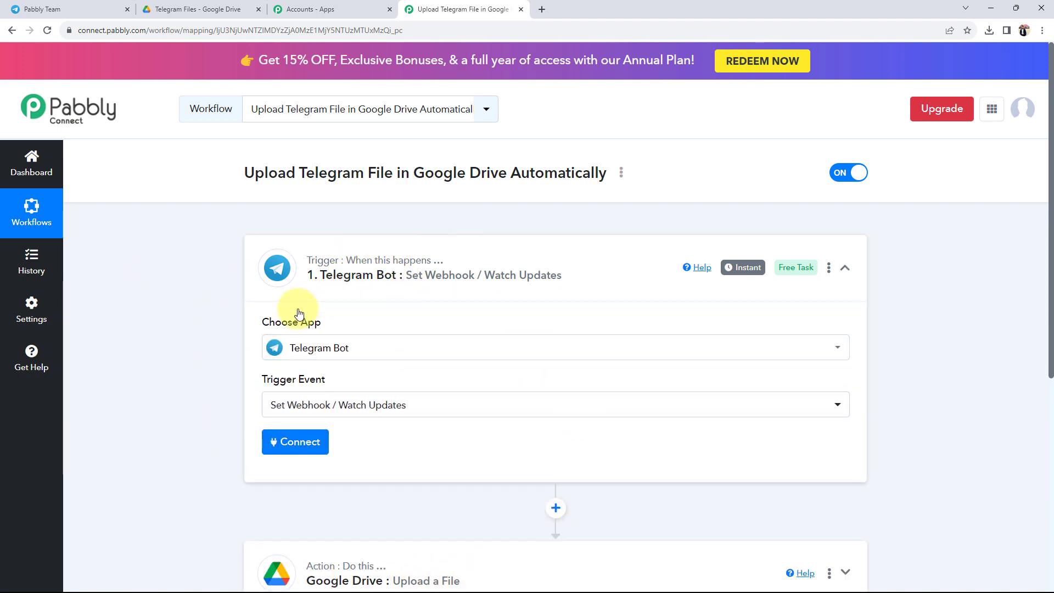
{"action": "left_click", "coordinate": [278, 446]}
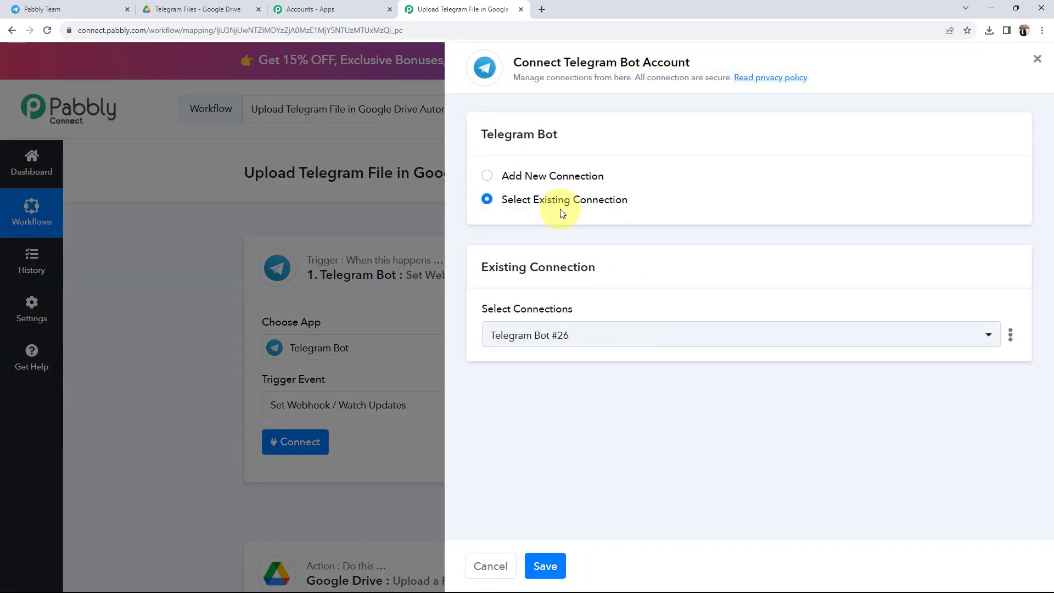
{"action": "left_click", "coordinate": [485, 177]}
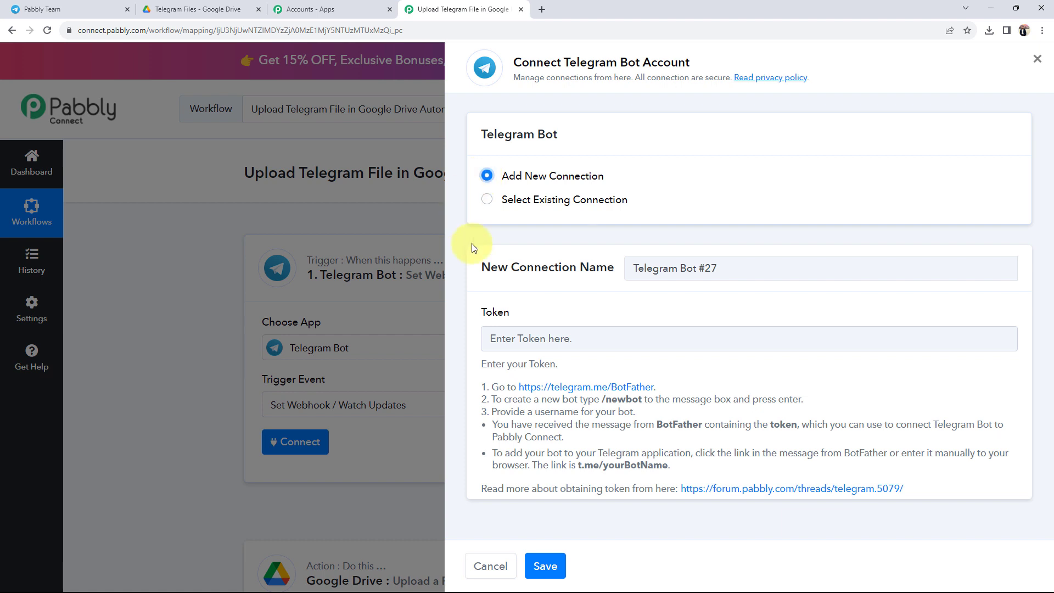
{"action": "left_click_drag", "start_coordinate": [487, 312], "coordinate": [515, 314]}
{"action": "left_click", "coordinate": [511, 286]}
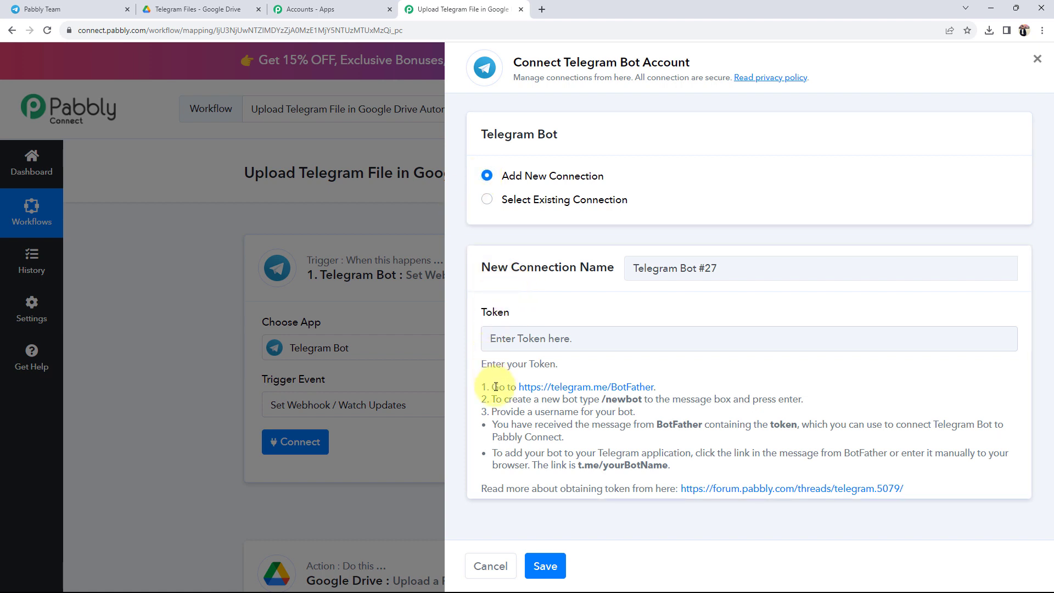
{"action": "left_click_drag", "start_coordinate": [495, 387], "coordinate": [702, 468]}
{"action": "left_click", "coordinate": [678, 428]}
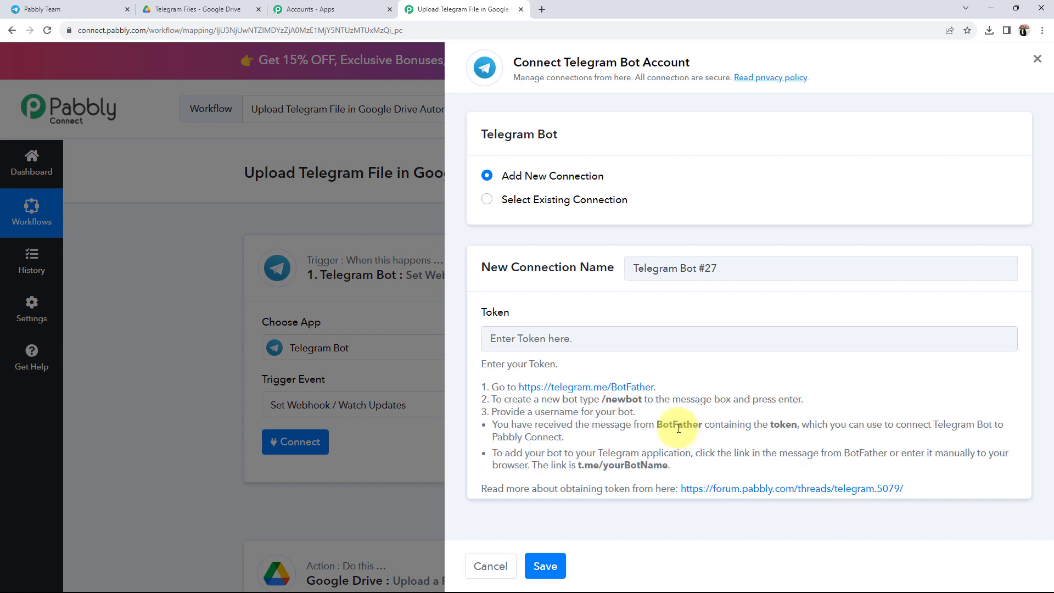
Switch to Telegram, find BotFather and start a chat with it
{"action": "left_click", "coordinate": [50, 10]}
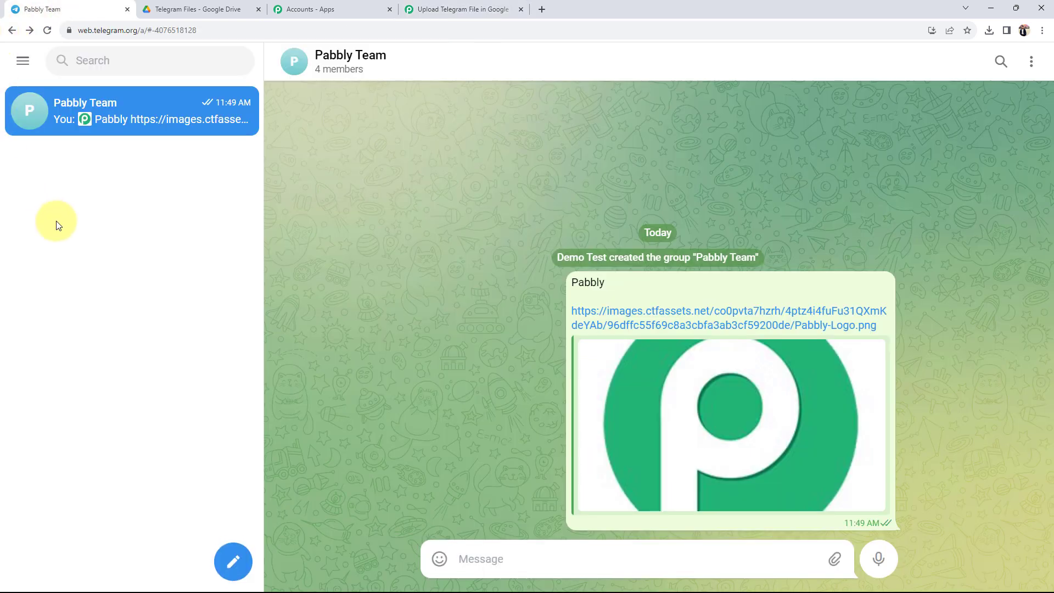
{"action": "left_click", "coordinate": [113, 59]}
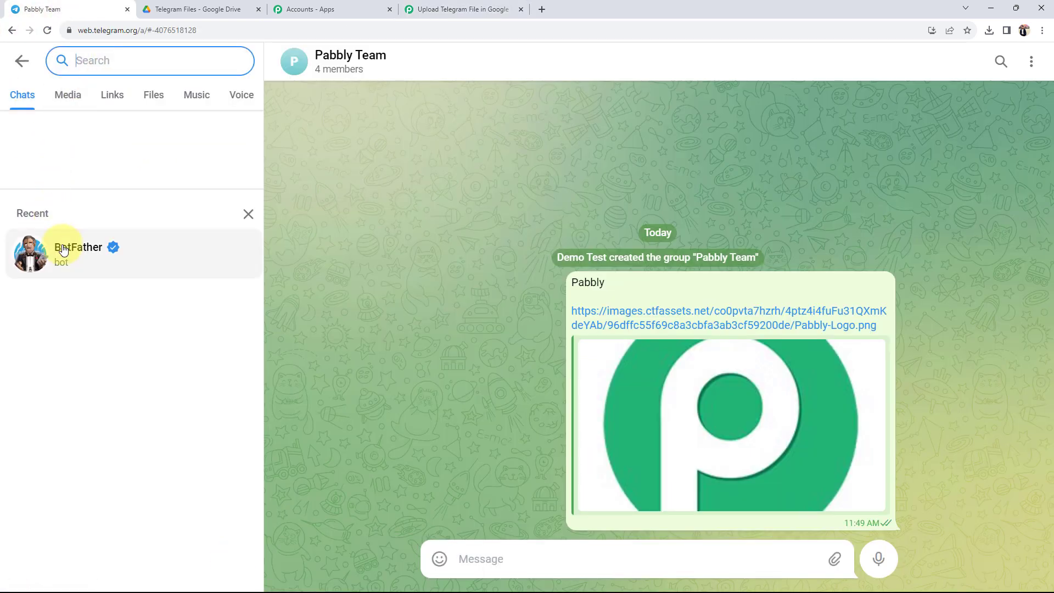
{"action": "left_click", "coordinate": [64, 250]}
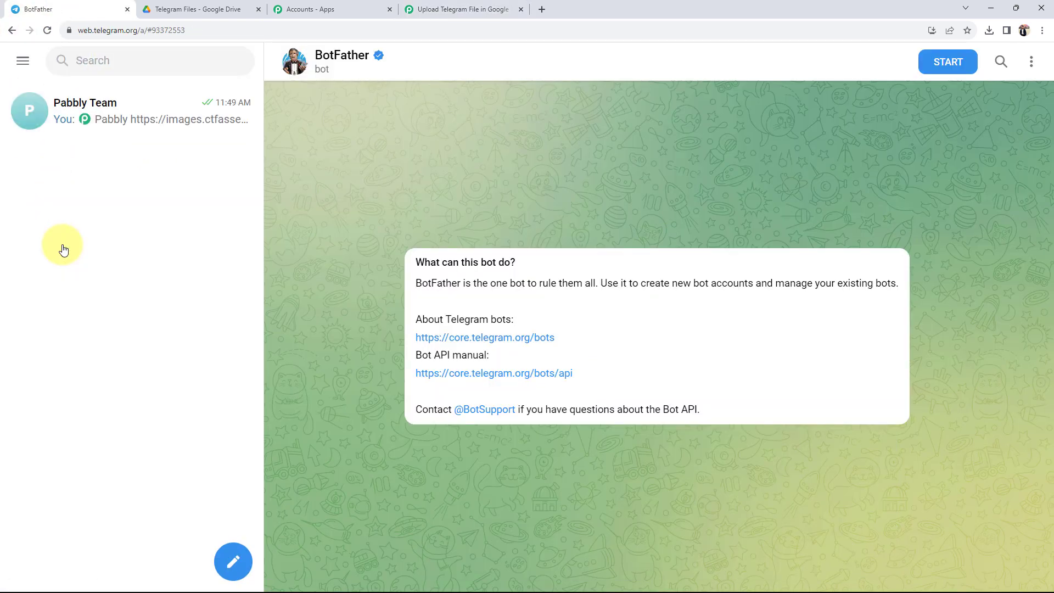
{"action": "left_click", "coordinate": [948, 62]}
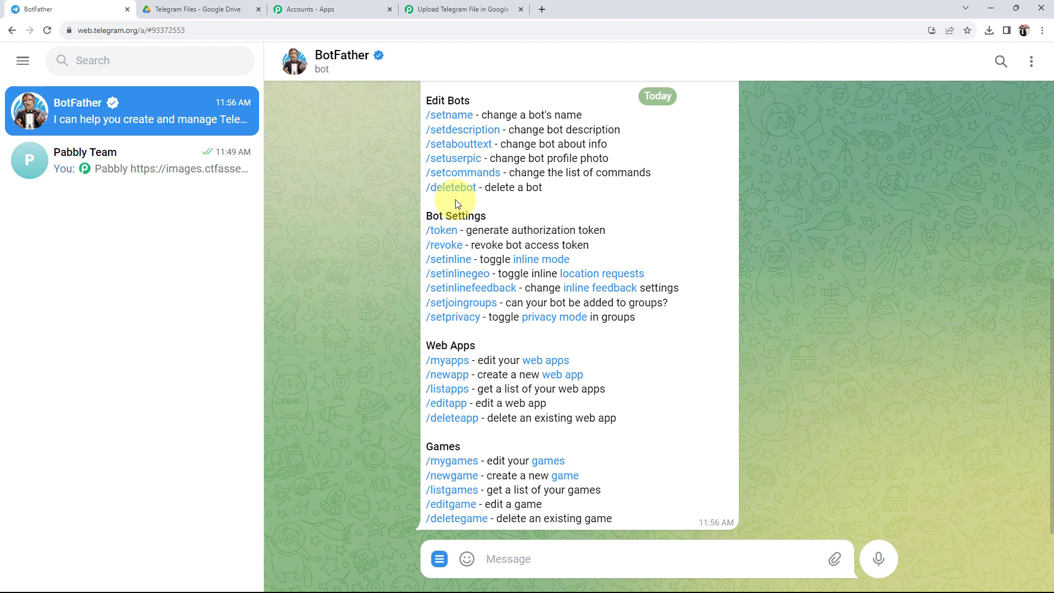
Request a new bot from BotFather with /newbot and name it googledrivetest810
{"action": "type", "text": "/"}
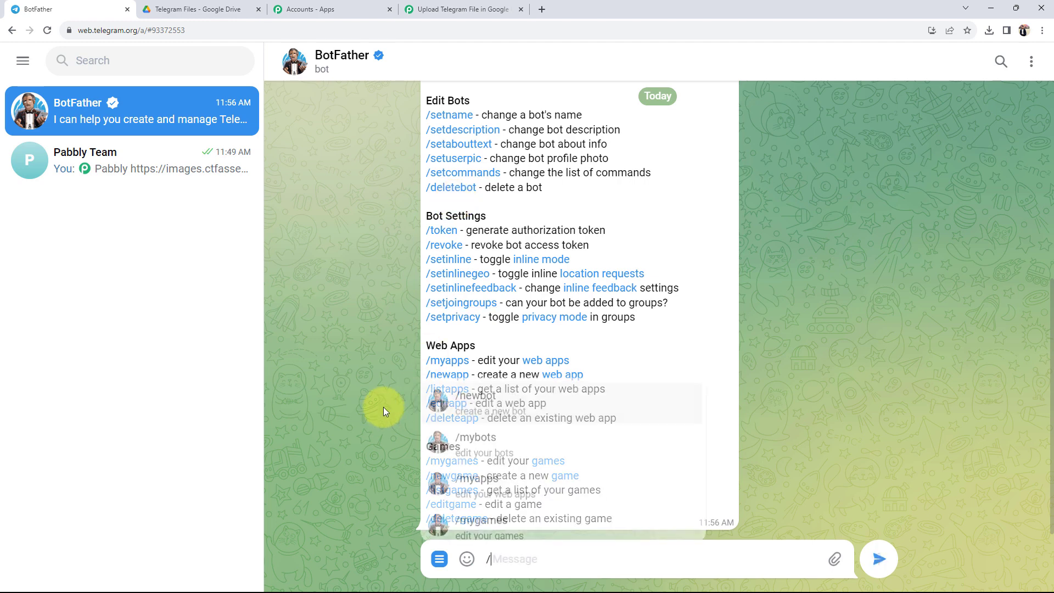
{"action": "type", "text": "ne"}
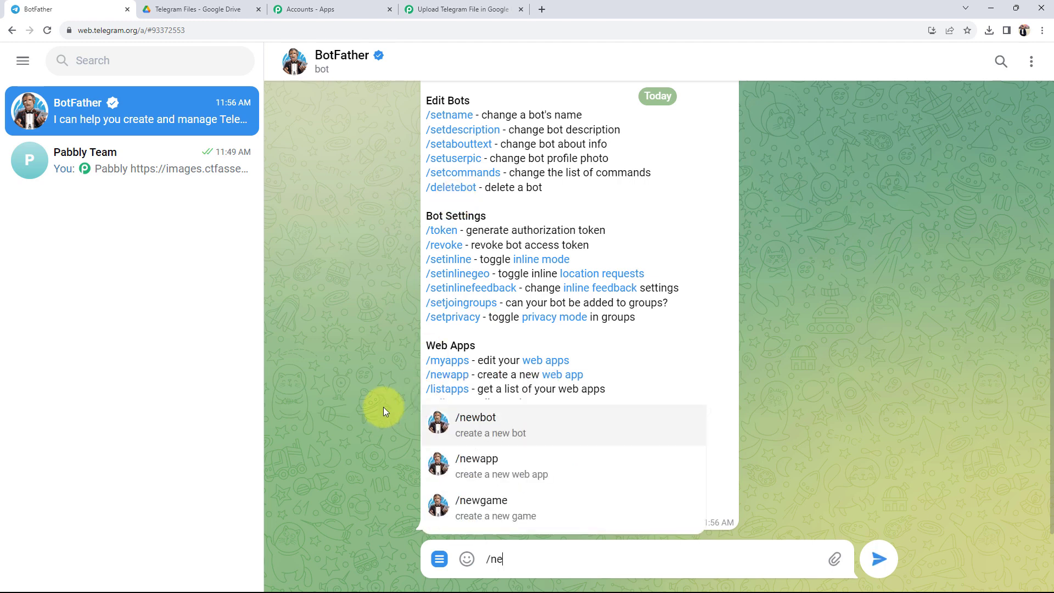
{"action": "type", "text": "wbot"}
{"action": "key", "text": "Return"}
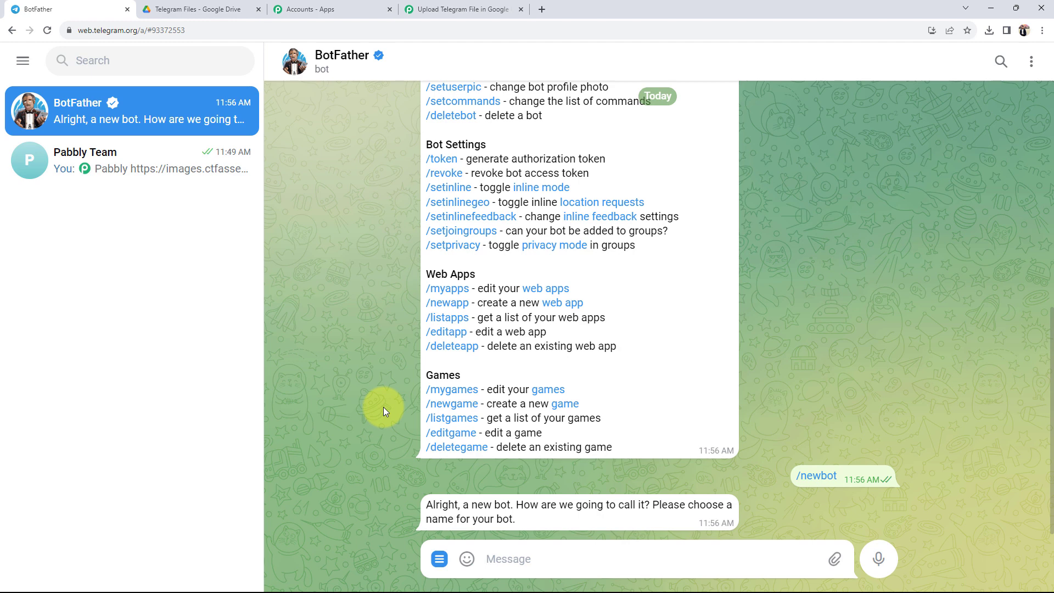
{"action": "type", "text": "googledrivetest810"}
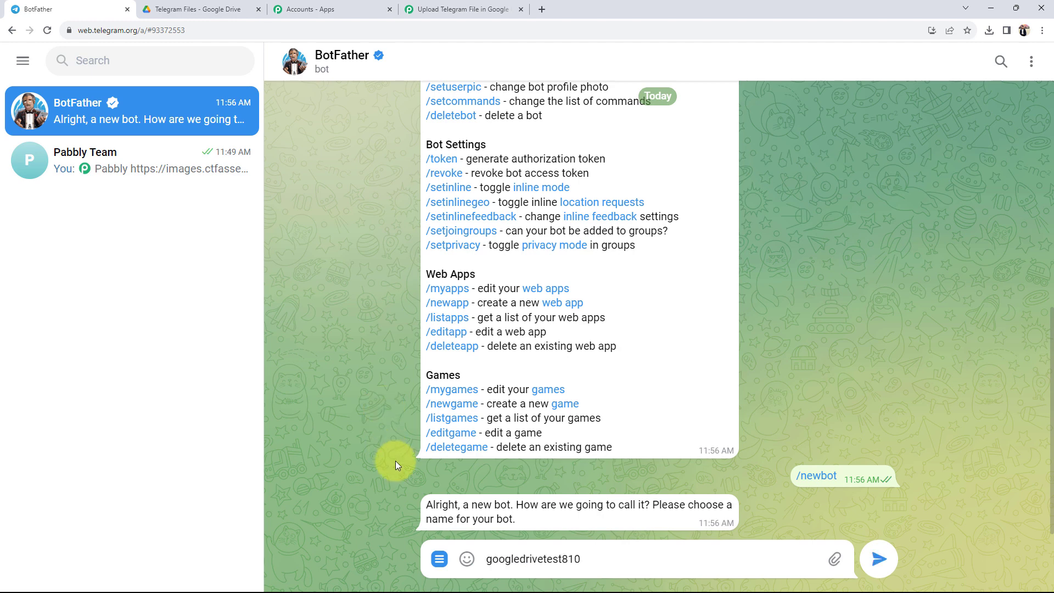
{"action": "key", "text": "Return"}
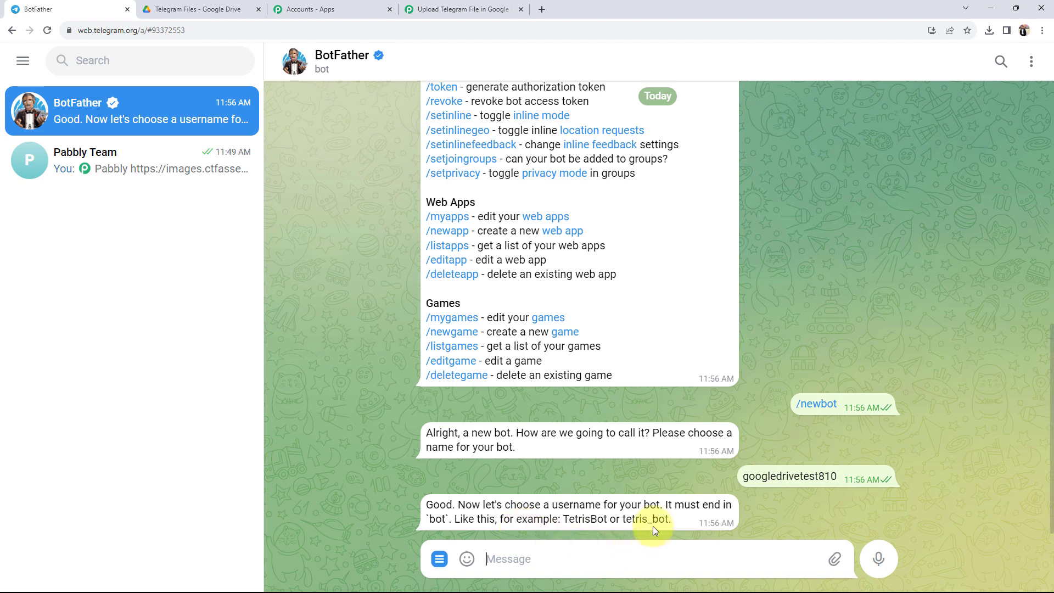
Reuse the bot's name with the suffix _bot to submit the username googledrivetest810_bot to BotFather
{"action": "left_click_drag", "start_coordinate": [648, 521], "coordinate": [669, 521]}
{"action": "left_click", "coordinate": [385, 489]}
{"action": "left_click_drag", "start_coordinate": [743, 476], "coordinate": [840, 473]}
{"action": "key", "text": "ctrl+c"}
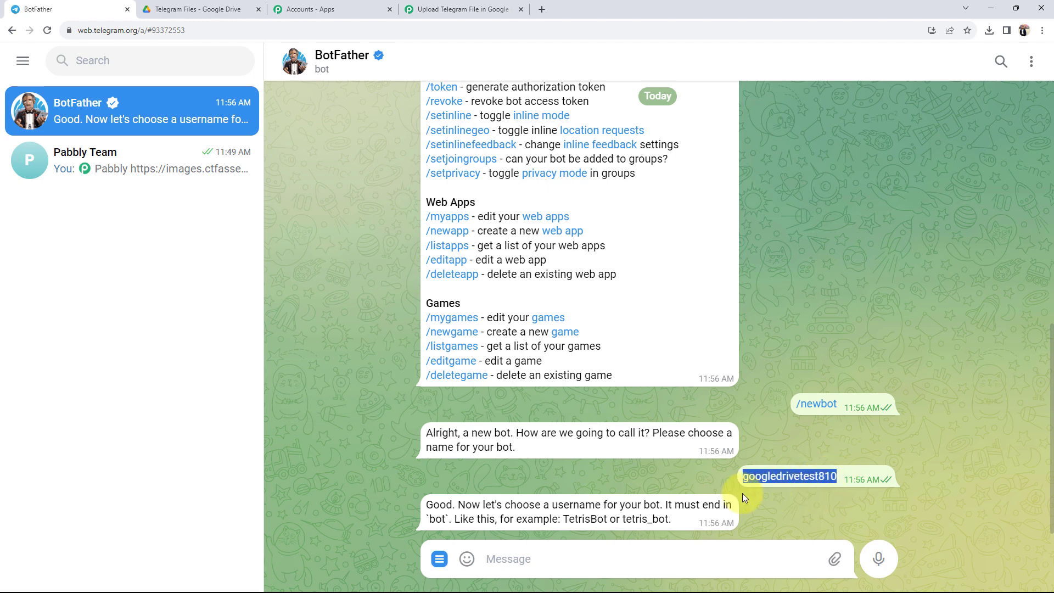
{"action": "left_click", "coordinate": [619, 558]}
{"action": "key", "text": "ctrl+v"}
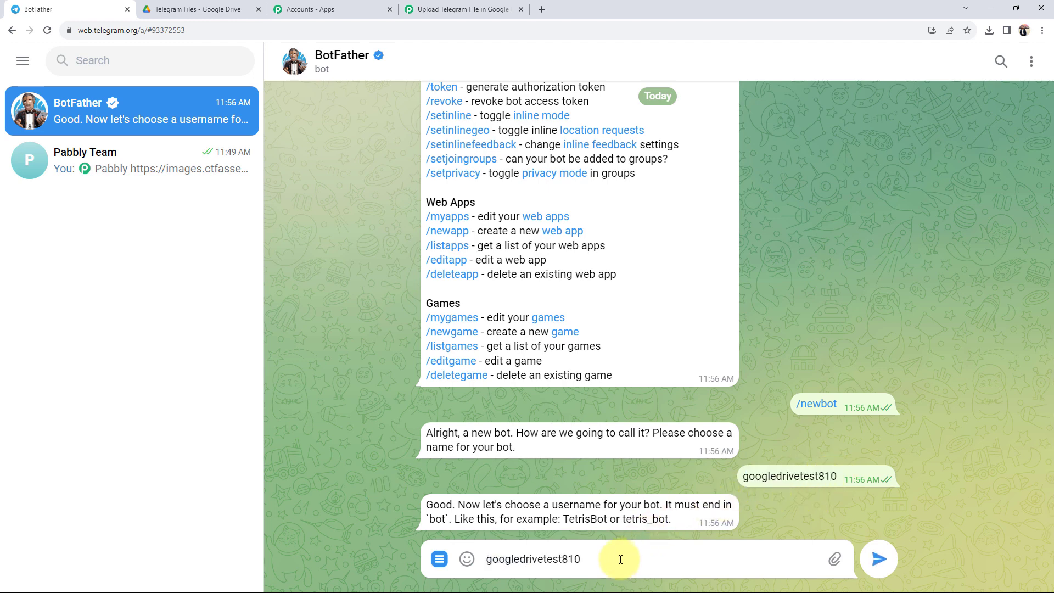
{"action": "type", "text": "_bot"}
{"action": "key", "text": "Return"}
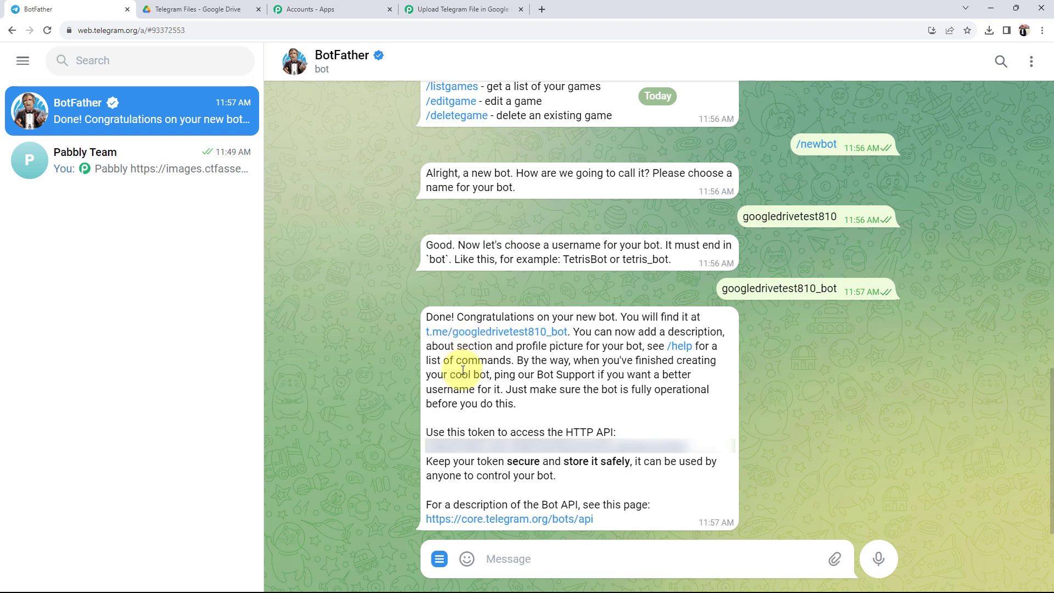
Copy the bot's access token from BotFather, paste it into the Token field in Pabbly Connect and save the connection
{"action": "left_click_drag", "start_coordinate": [423, 451], "coordinate": [703, 455]}
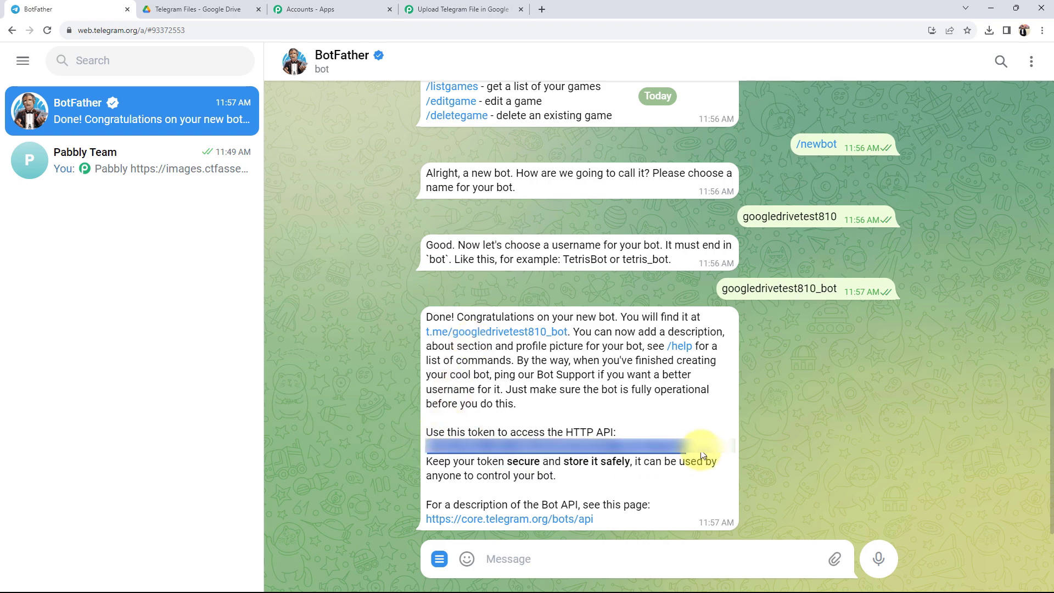
{"action": "key", "text": "ctrl+c"}
{"action": "left_click", "coordinate": [464, 9]}
{"action": "left_click", "coordinate": [510, 337]}
{"action": "key", "text": "ctrl+v"}
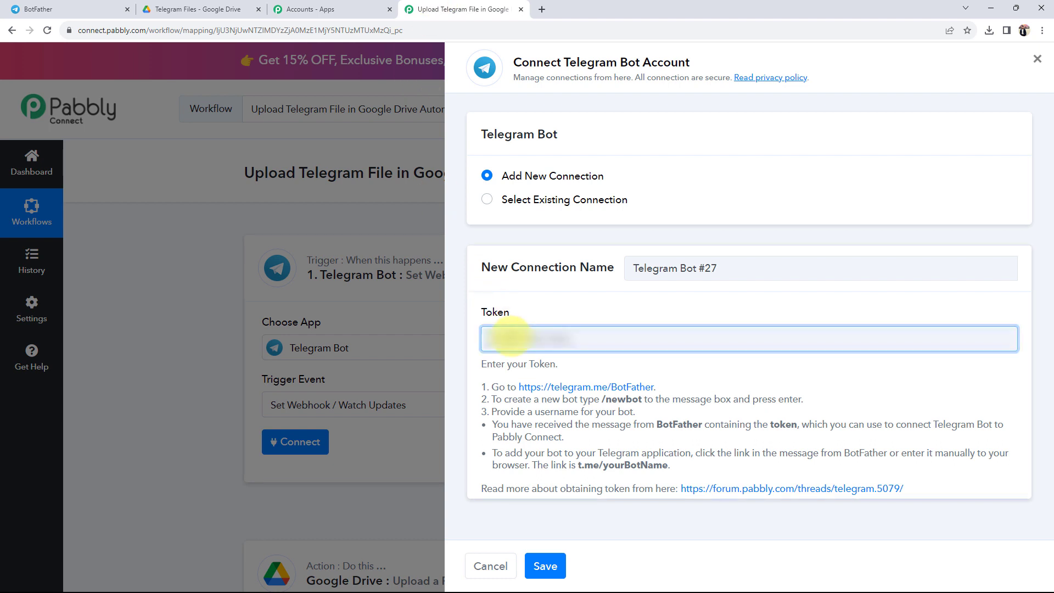
{"action": "left_click", "coordinate": [536, 563]}
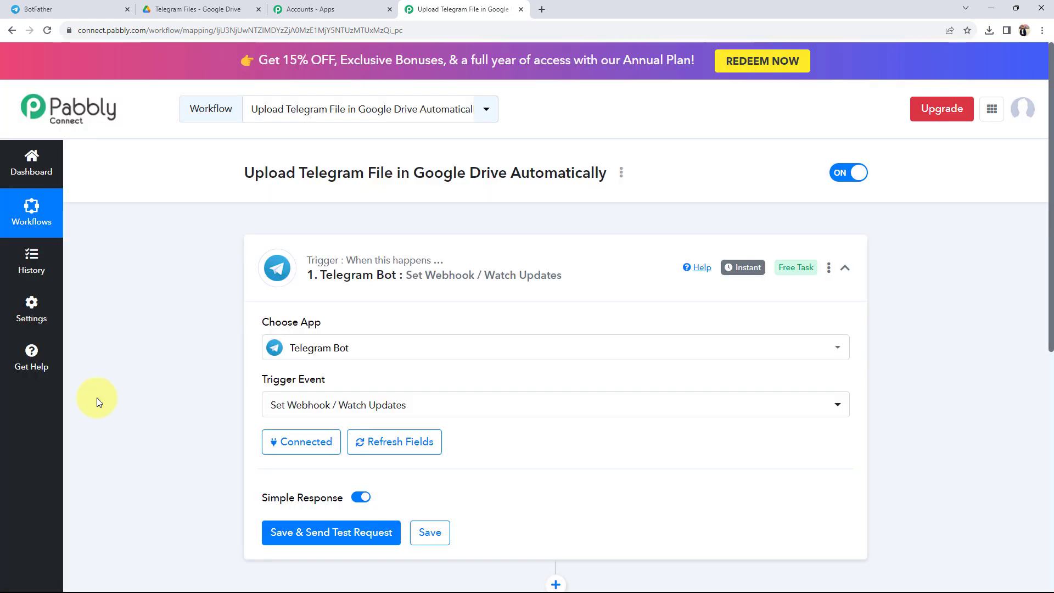
Return to Telegram, open the googledrivetest810 bot from BotFather's link and start it
{"action": "scroll", "coordinate": [97, 397], "scroll_direction": "down", "scroll_amount": 1}
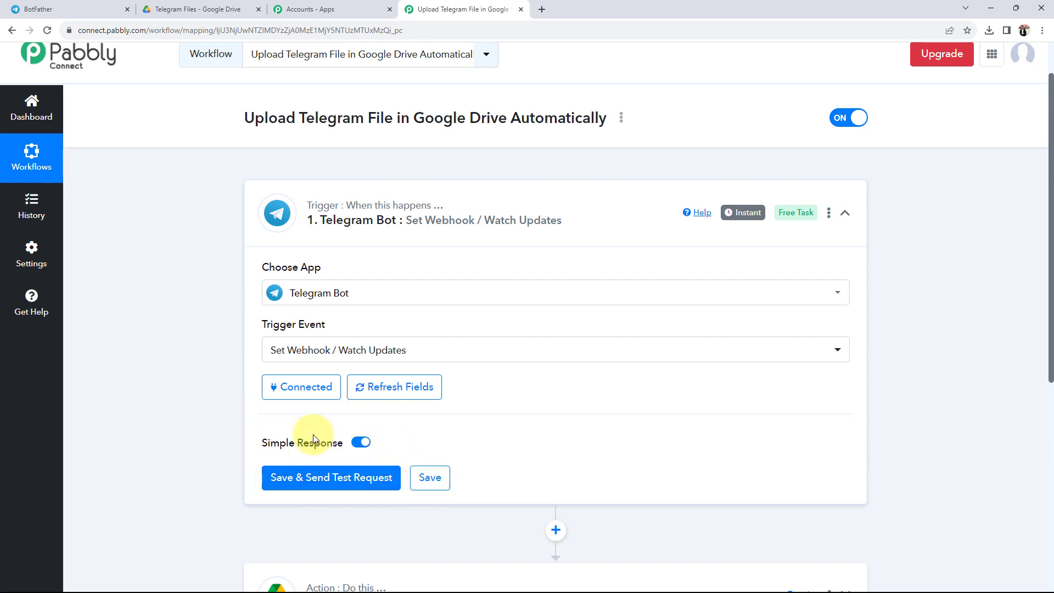
{"action": "left_click", "coordinate": [70, 8]}
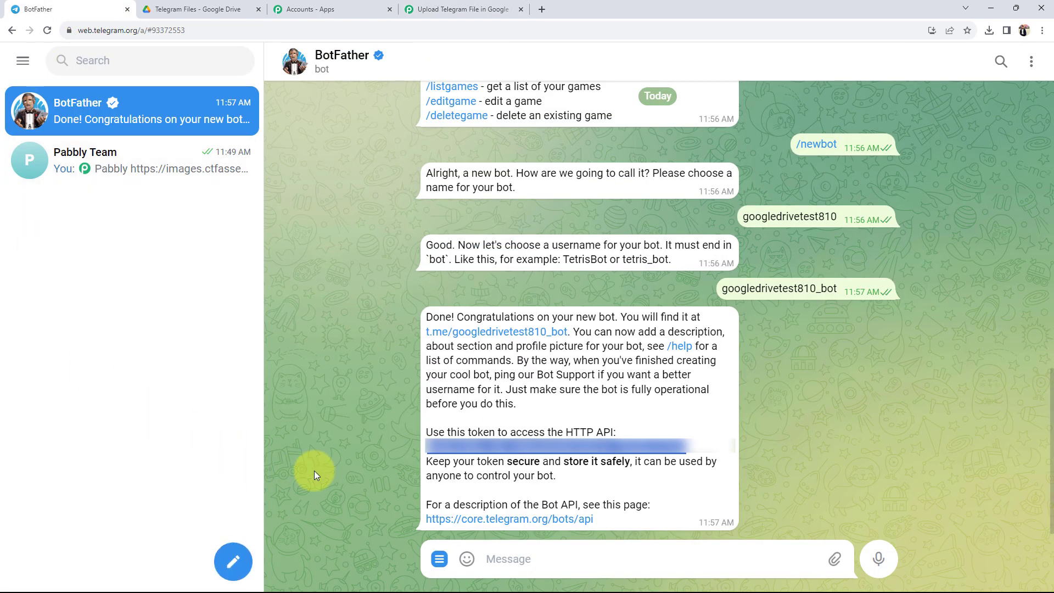
{"action": "left_click", "coordinate": [486, 333]}
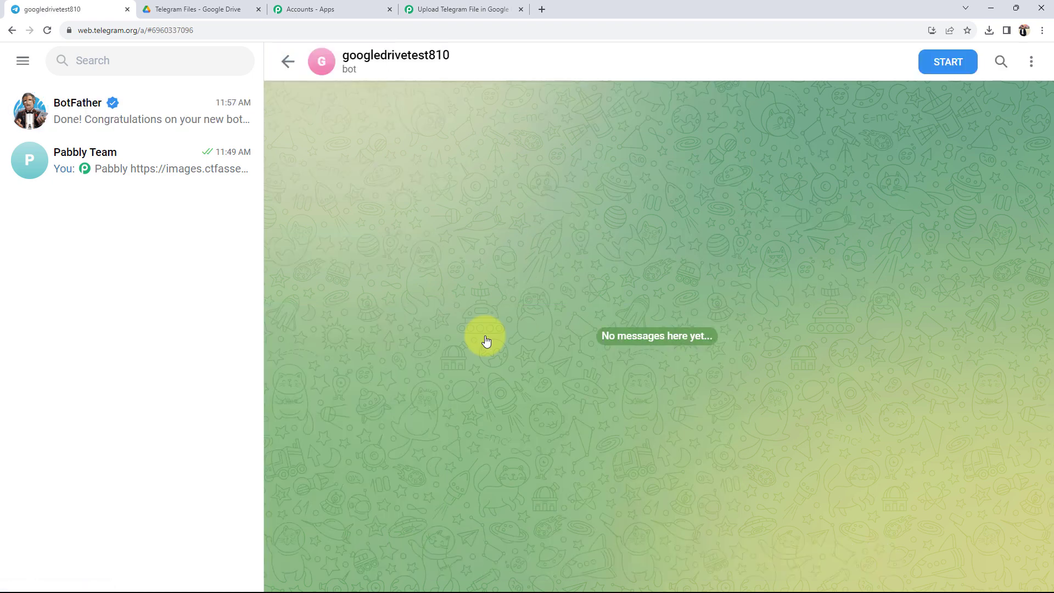
{"action": "left_click", "coordinate": [948, 62]}
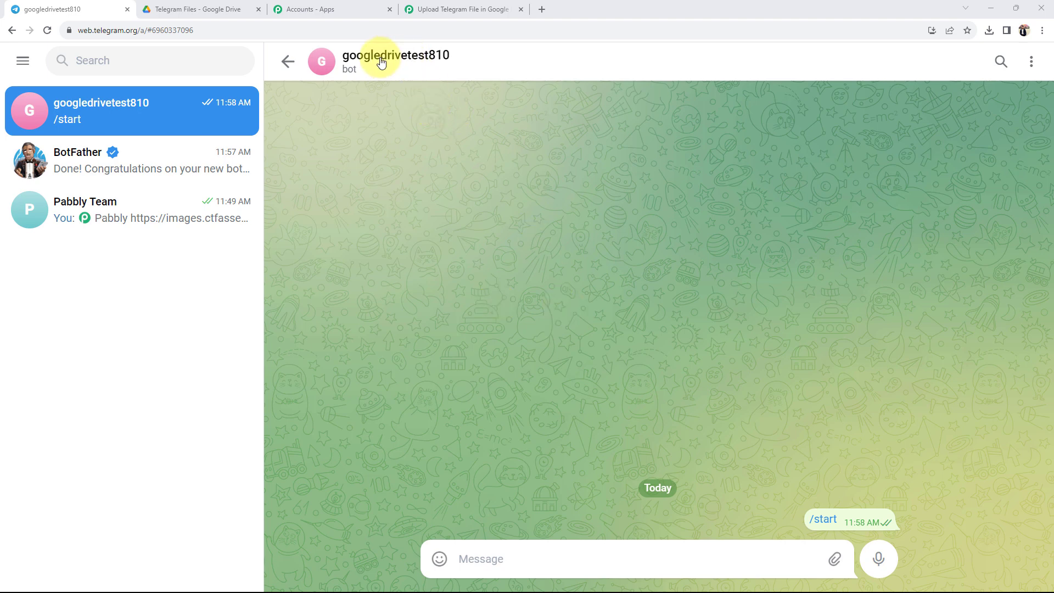
Open the Pabbly Team group's info and add the googledrivetest810 bot as a member
{"action": "left_click", "coordinate": [131, 221]}
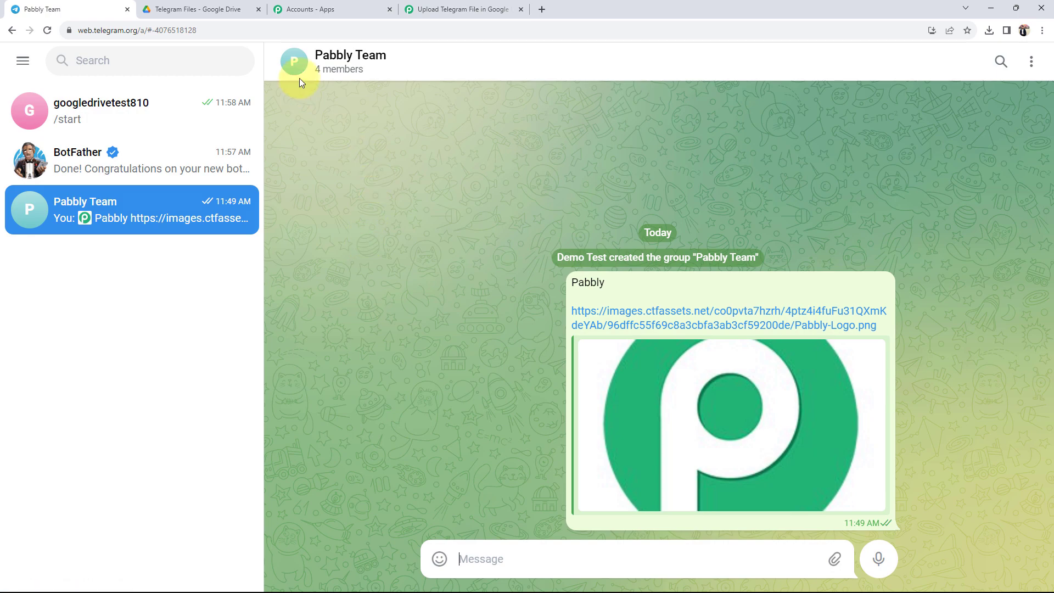
{"action": "left_click", "coordinate": [295, 67]}
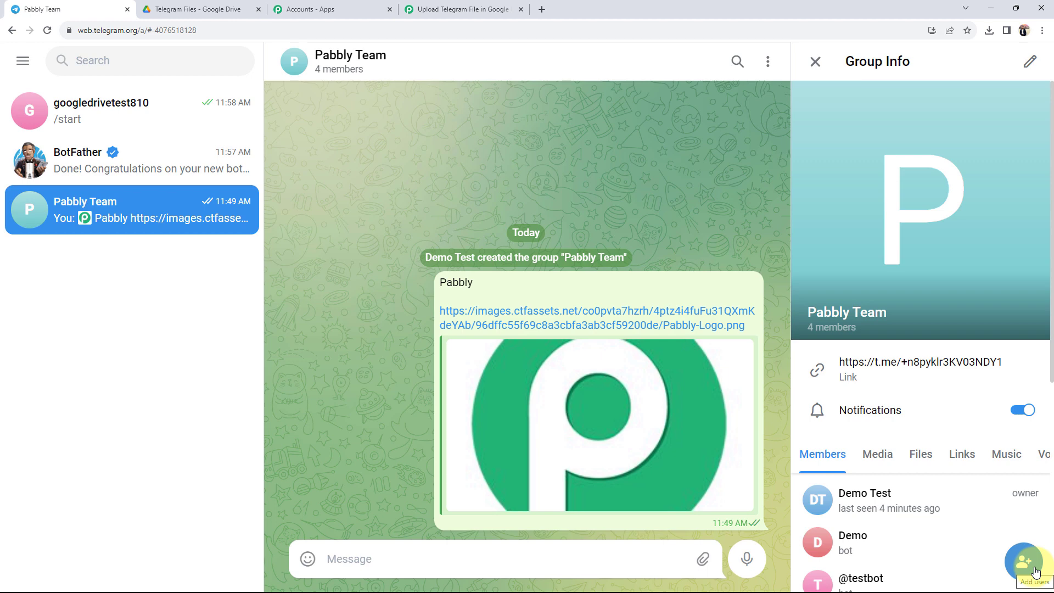
{"action": "scroll", "coordinate": [882, 546], "scroll_direction": "down", "scroll_amount": 1}
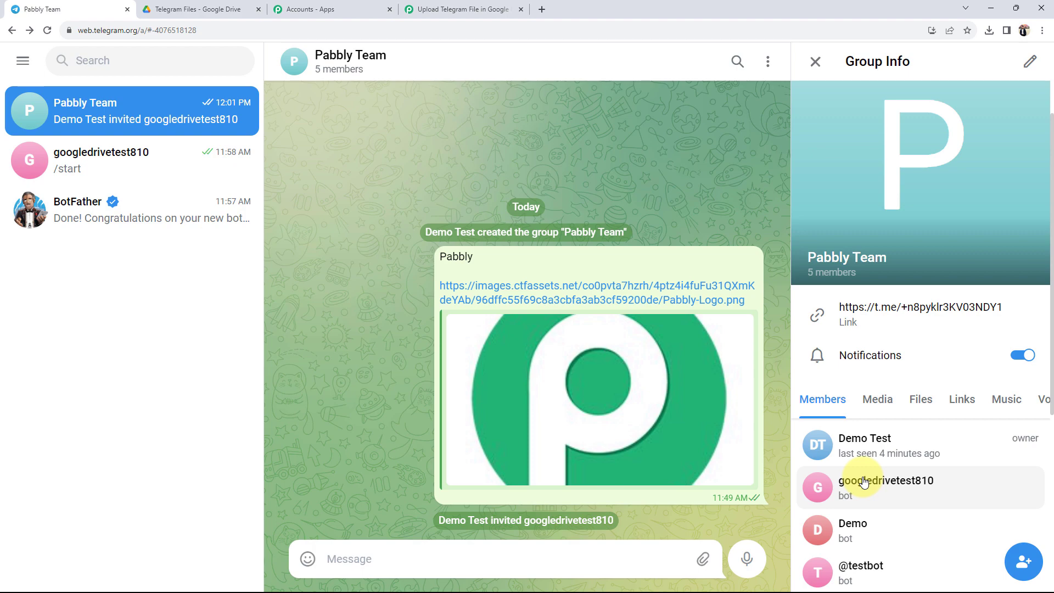
Close the Pabbly Team group info in Telegram, switch to Pabbly Connect and save the Telegram Bot trigger while sending its test request
{"action": "left_click", "coordinate": [461, 9]}
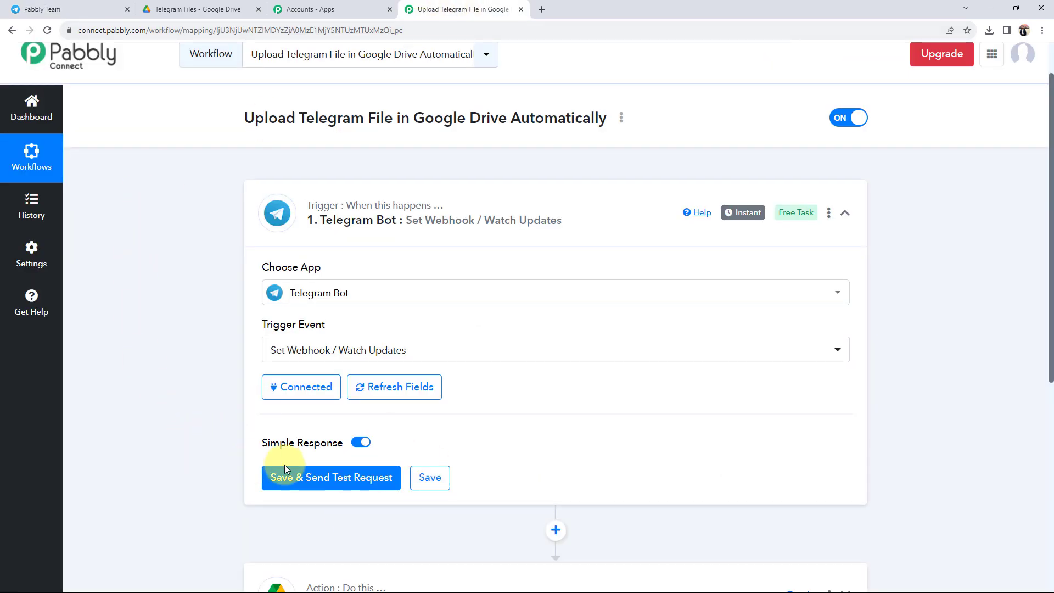
{"action": "left_click", "coordinate": [33, 9]}
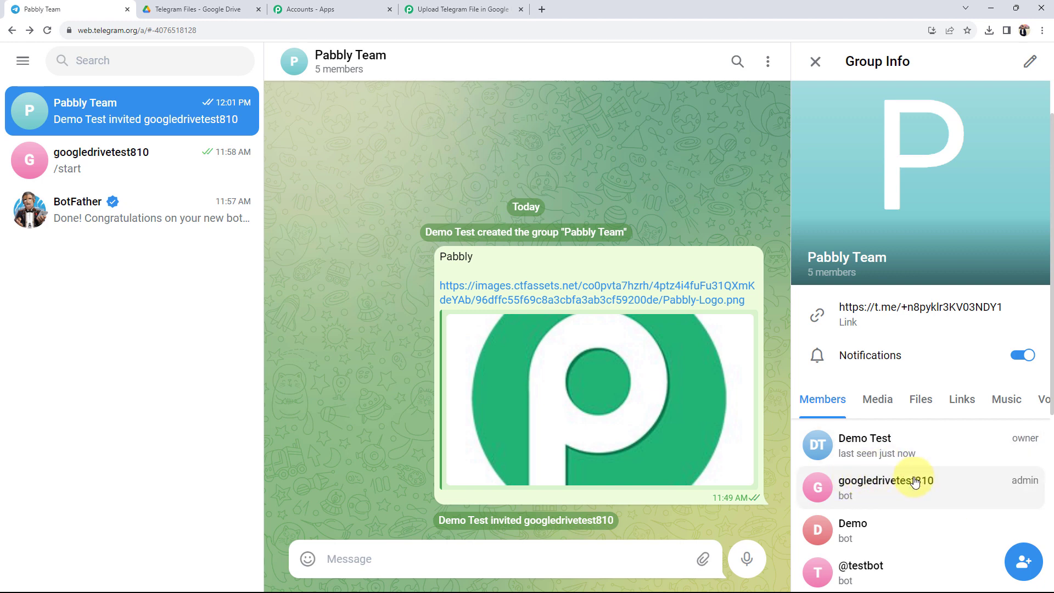
{"action": "left_click", "coordinate": [815, 61]}
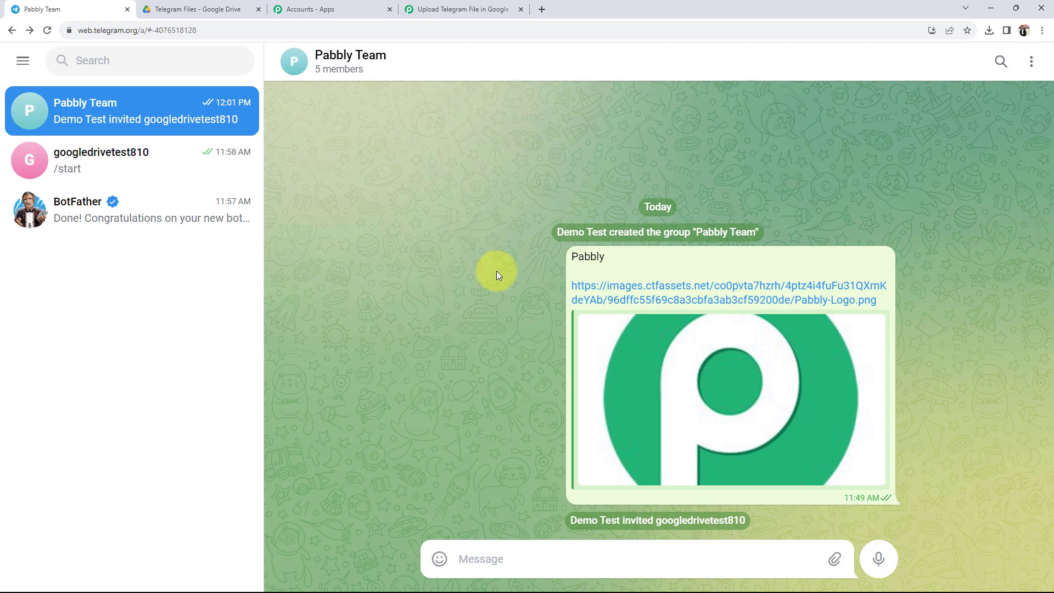
{"action": "left_click", "coordinate": [435, 6]}
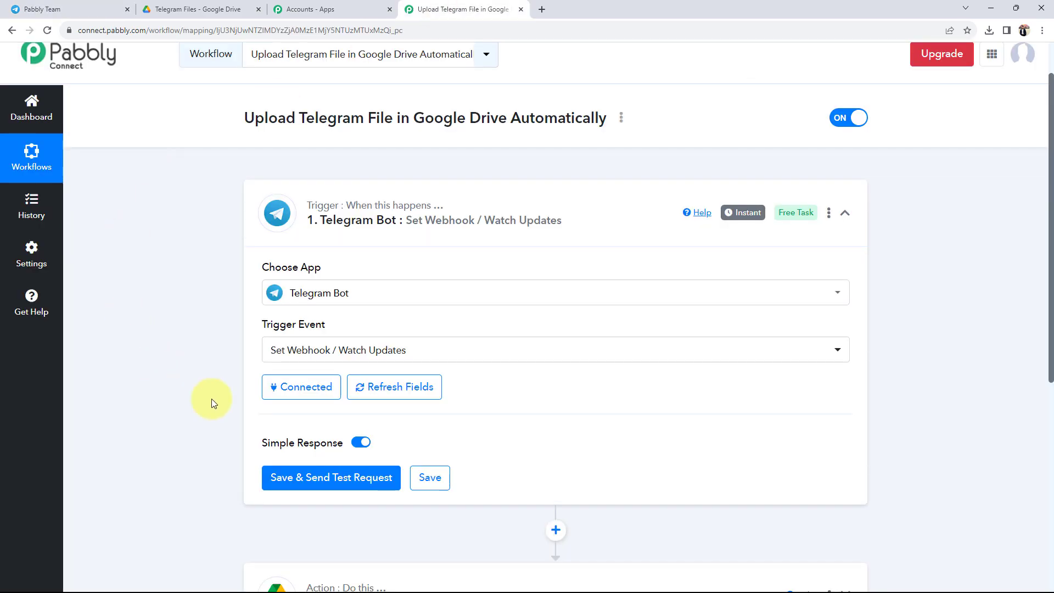
{"action": "left_click", "coordinate": [273, 477]}
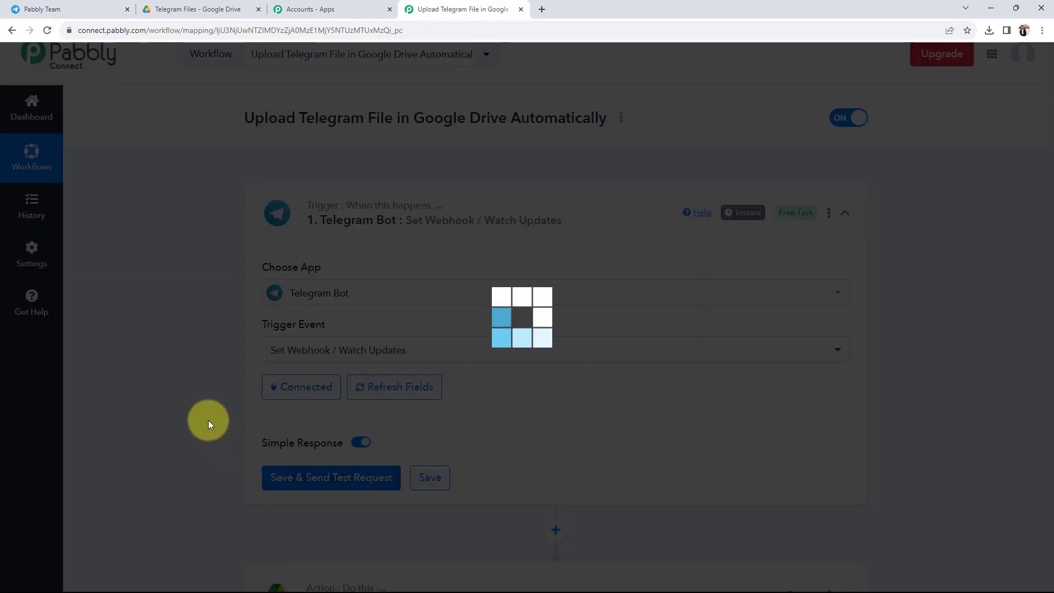
{"action": "left_click", "coordinate": [65, 9]}
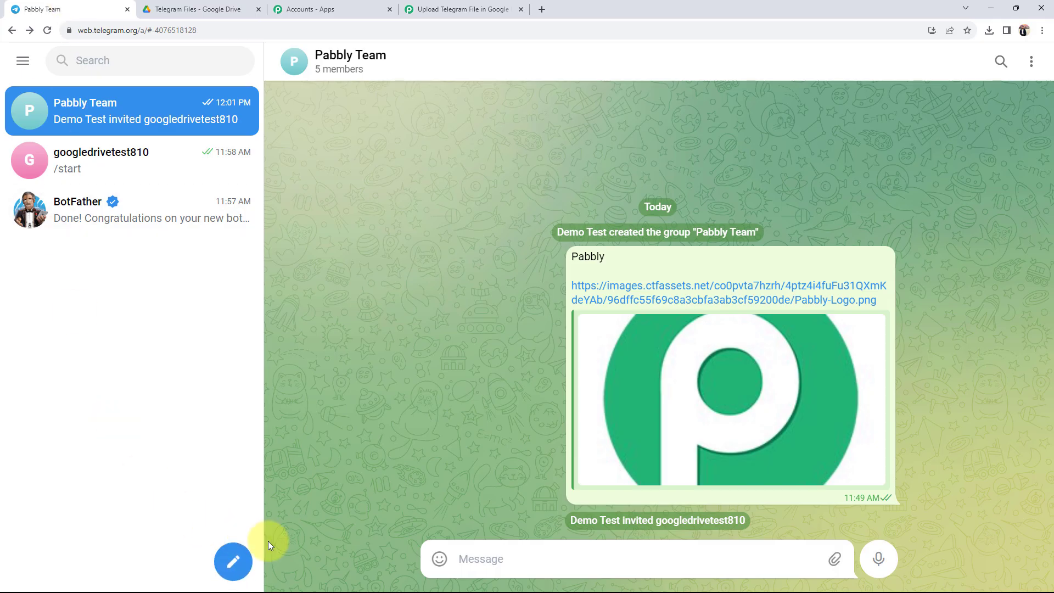
{"action": "left_click", "coordinate": [480, 559]}
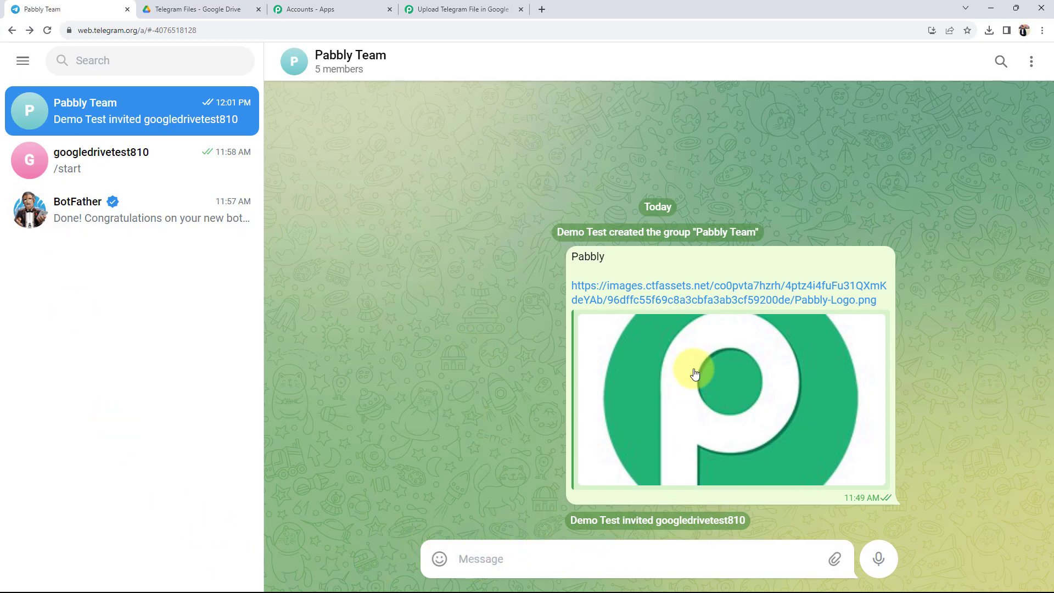
{"action": "left_click", "coordinate": [469, 9]}
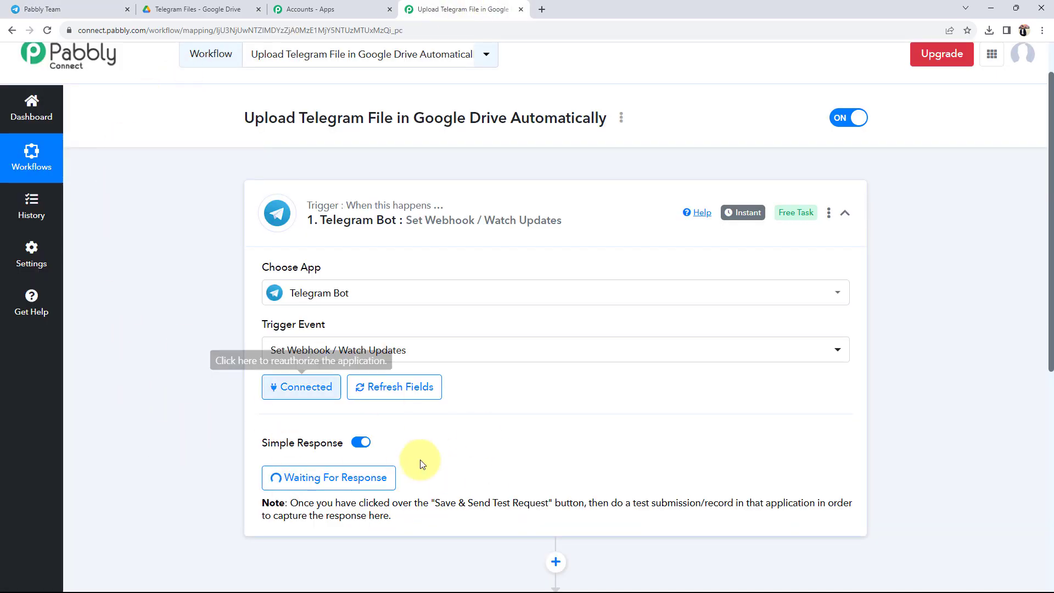
{"action": "left_click", "coordinate": [60, 9]}
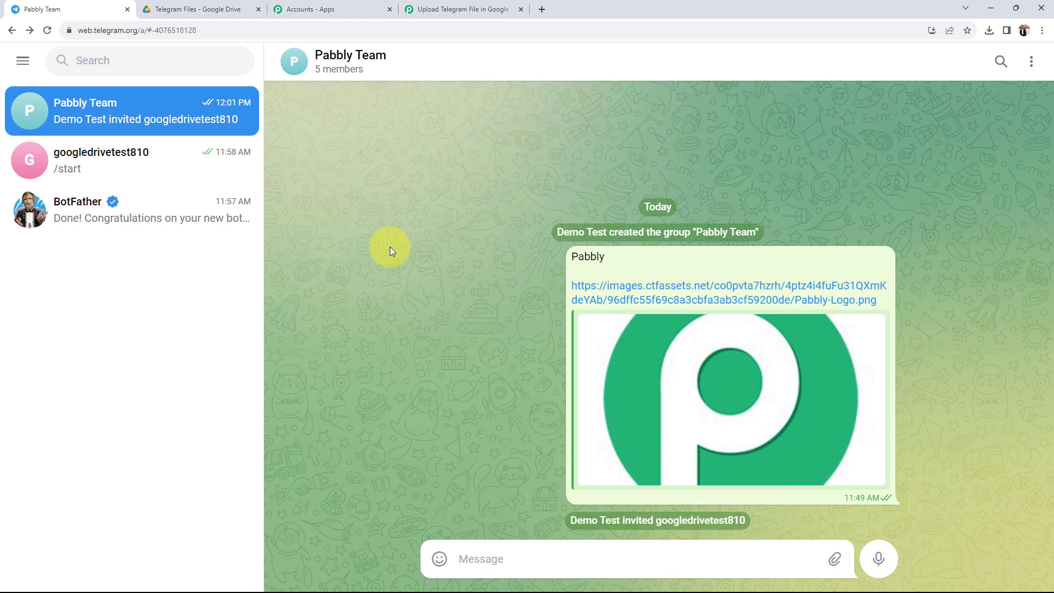
{"action": "type", "text": "chandrayaan  https://cdn.siasat.com/wp-content/uploads/2023/08/sf-f.jpg"}
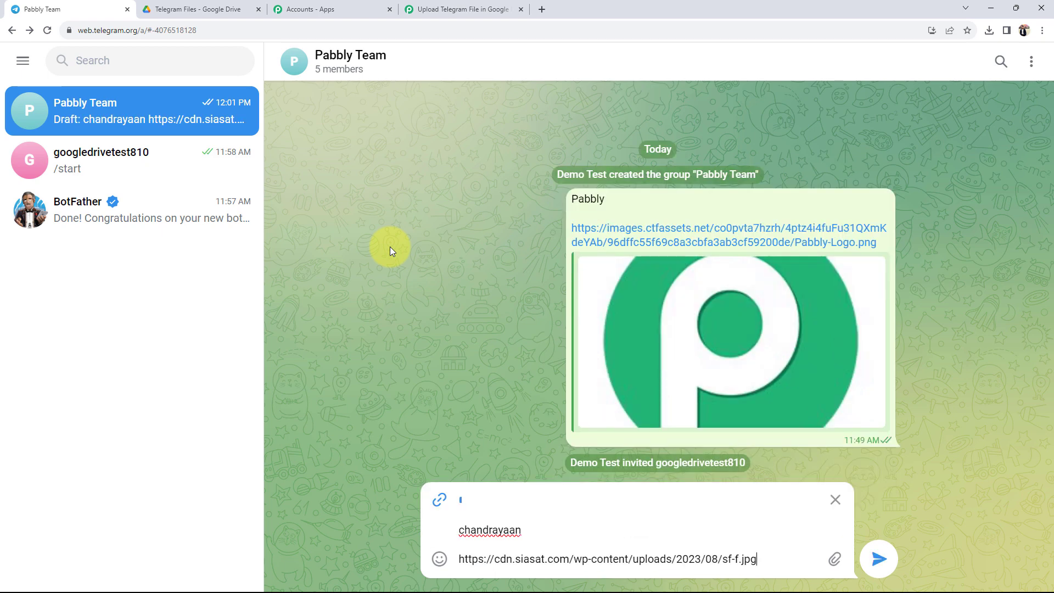
{"action": "key", "text": "Return"}
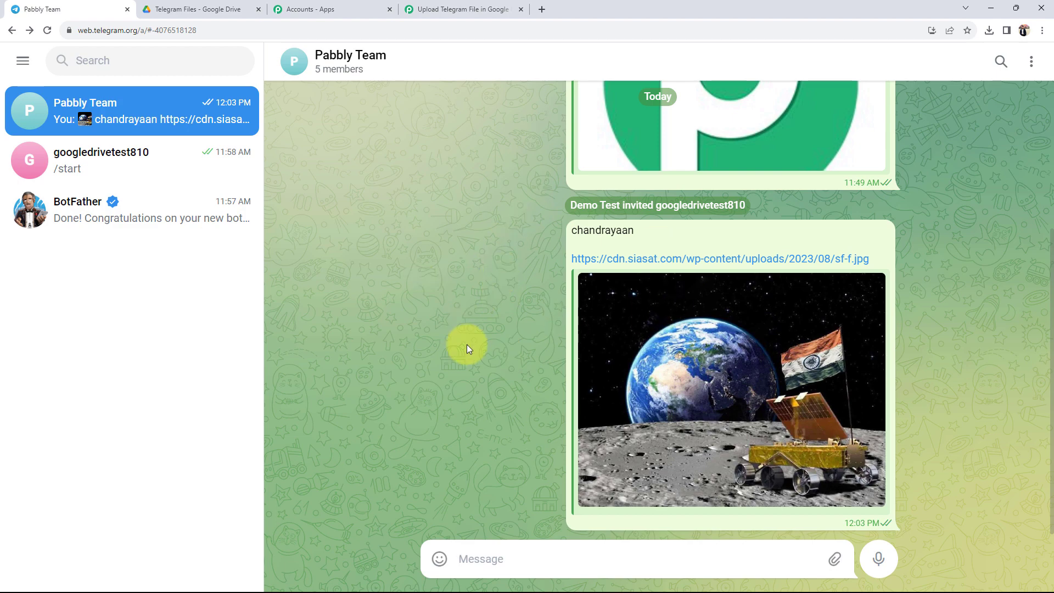
Switch to Pabbly Connect, examine the captured Telegram response with its Message Text value enlarged, and collapse the trigger
{"action": "left_click", "coordinate": [437, 9]}
{"action": "scroll", "coordinate": [164, 393], "scroll_direction": "down", "scroll_amount": 1}
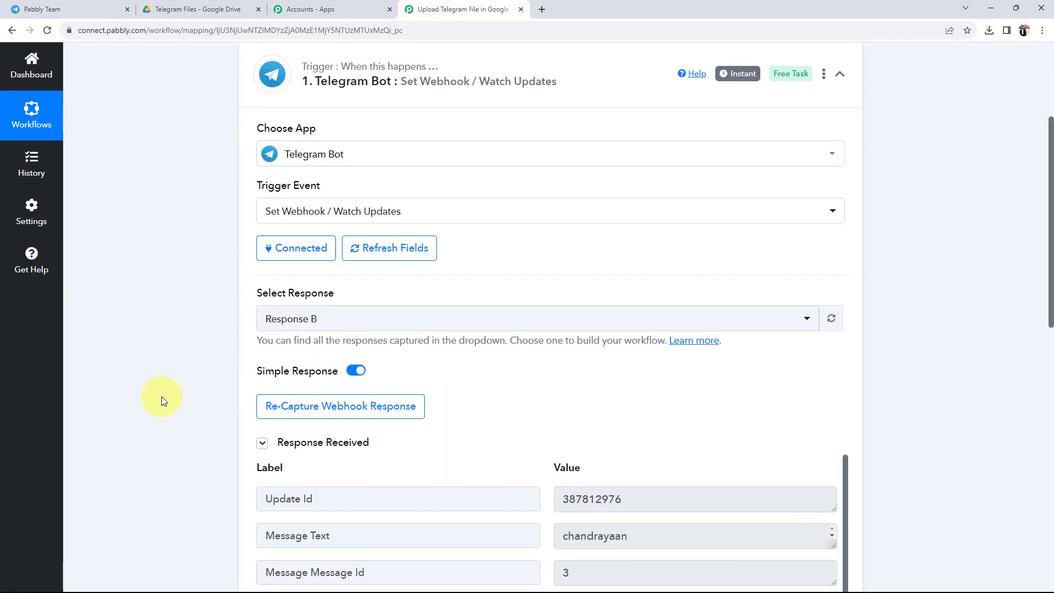
{"action": "scroll", "coordinate": [127, 373], "scroll_direction": "down", "scroll_amount": 5}
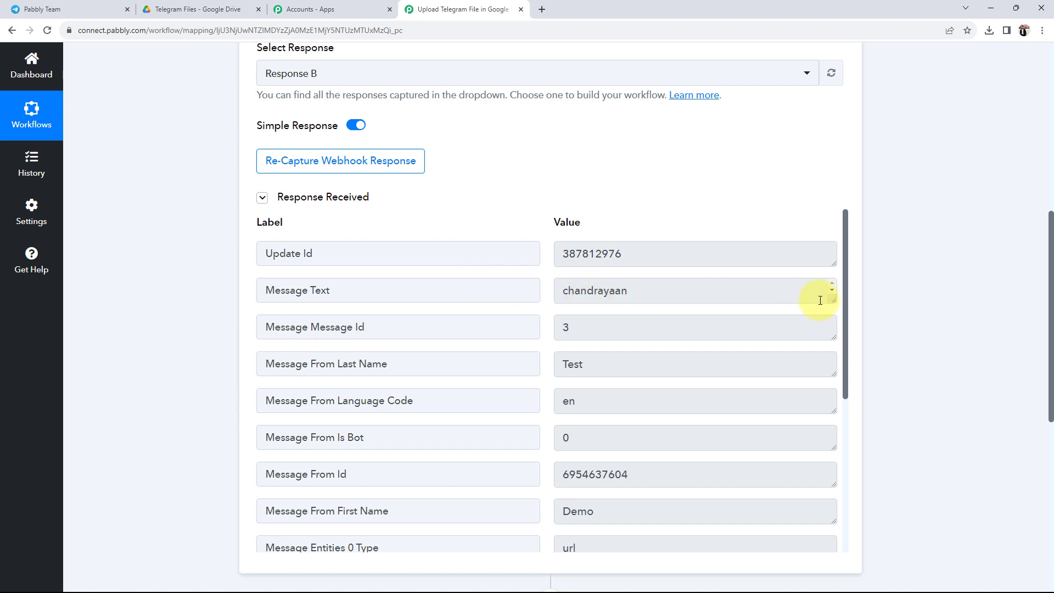
{"action": "left_click_drag", "start_coordinate": [833, 300], "coordinate": [834, 441]}
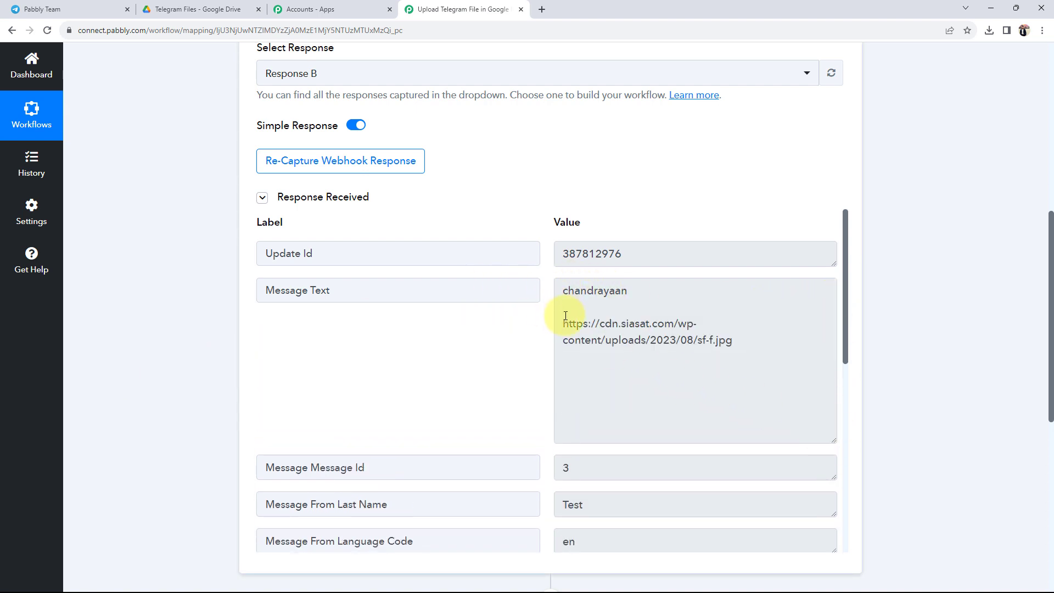
{"action": "left_click_drag", "start_coordinate": [566, 316], "coordinate": [741, 346]}
{"action": "left_click", "coordinate": [405, 348]}
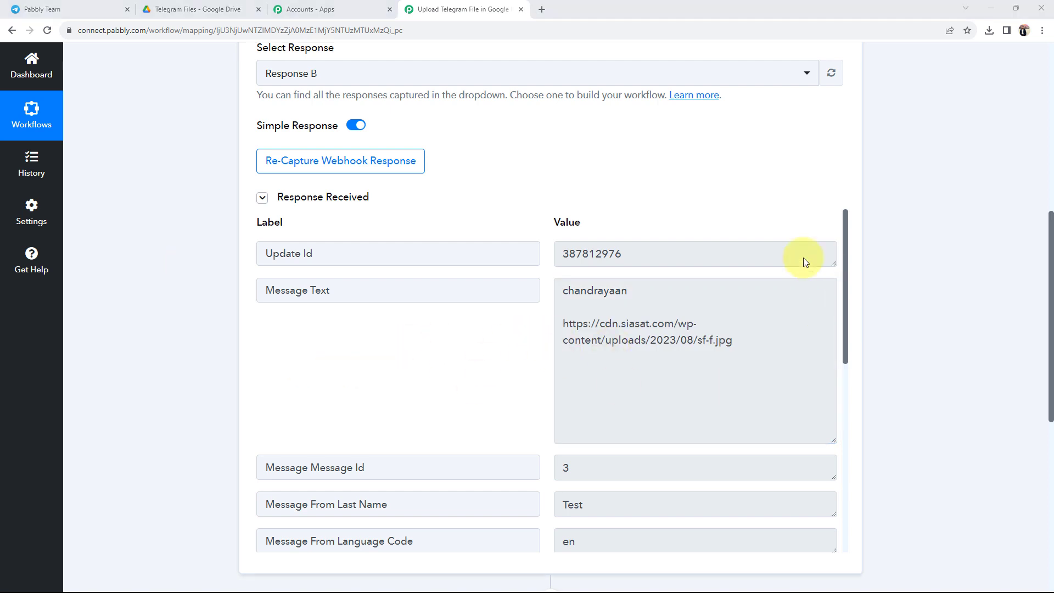
{"action": "scroll", "coordinate": [671, 379], "scroll_direction": "down", "scroll_amount": 2}
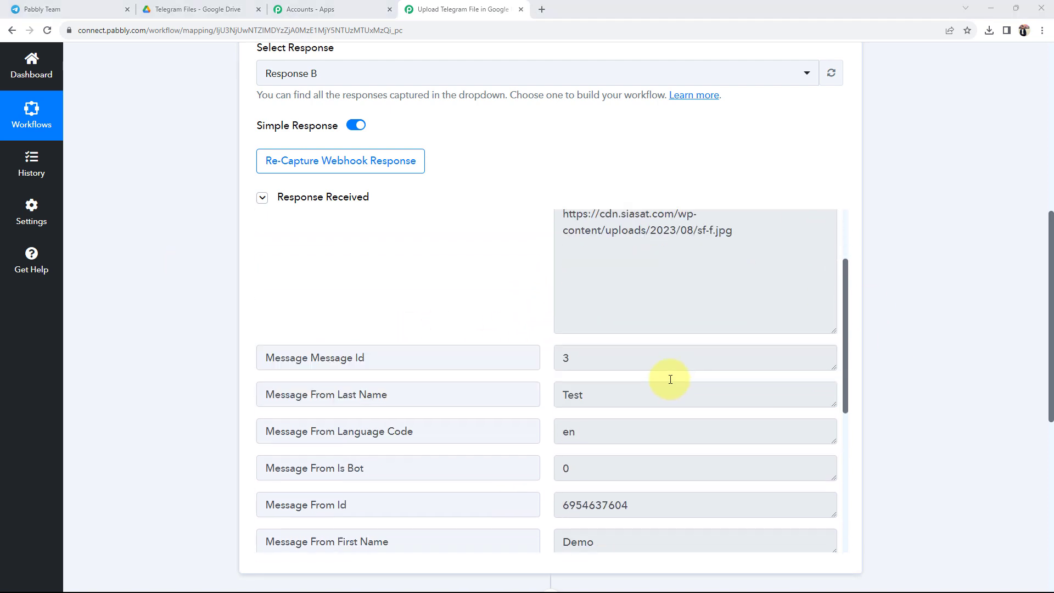
{"action": "scroll", "coordinate": [671, 380], "scroll_direction": "up", "scroll_amount": 2}
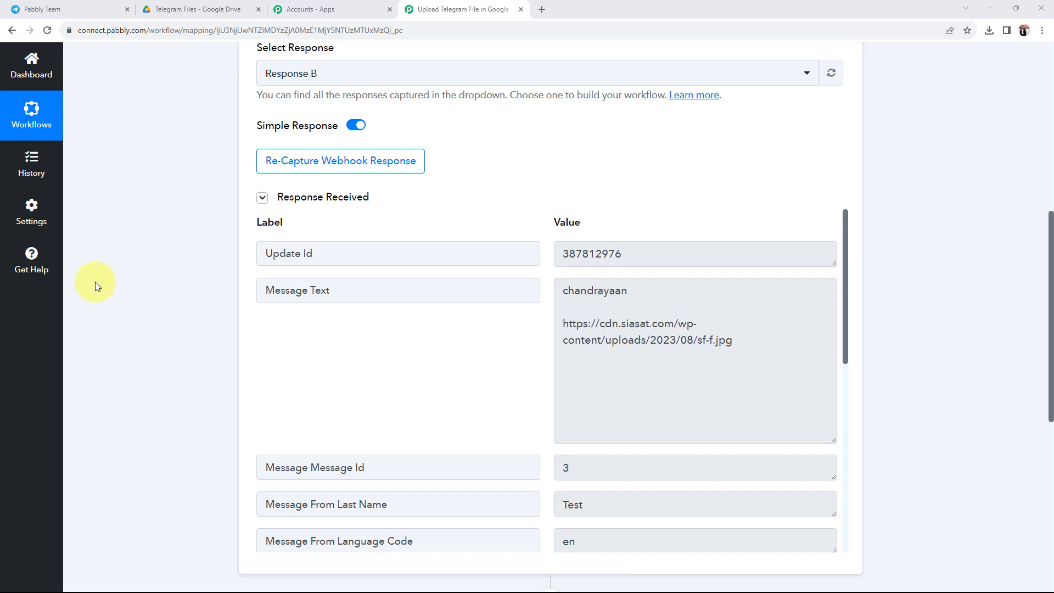
{"action": "scroll", "coordinate": [121, 299], "scroll_direction": "up", "scroll_amount": 8}
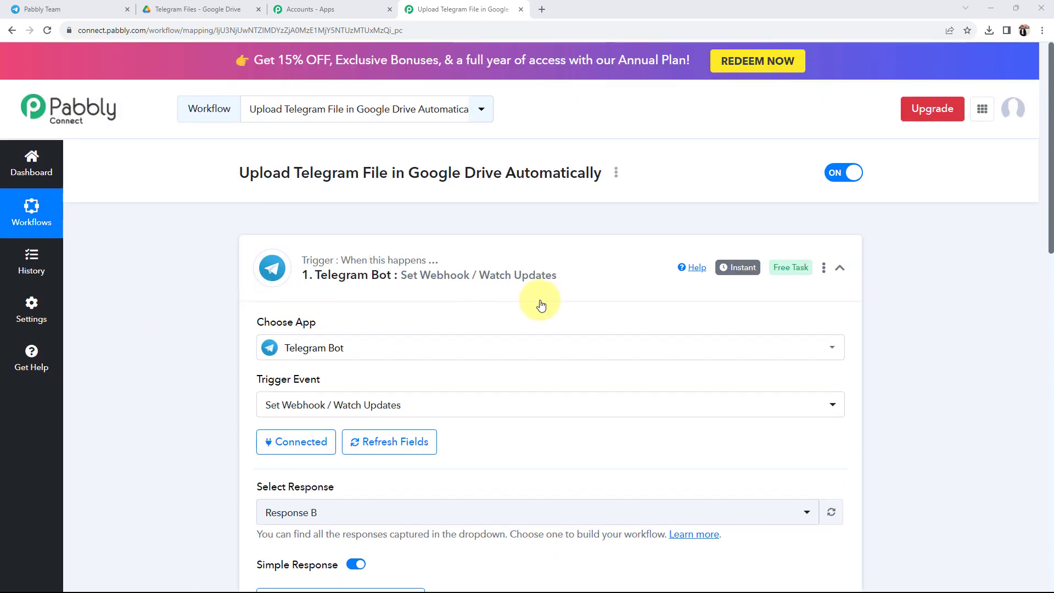
{"action": "left_click", "coordinate": [566, 278]}
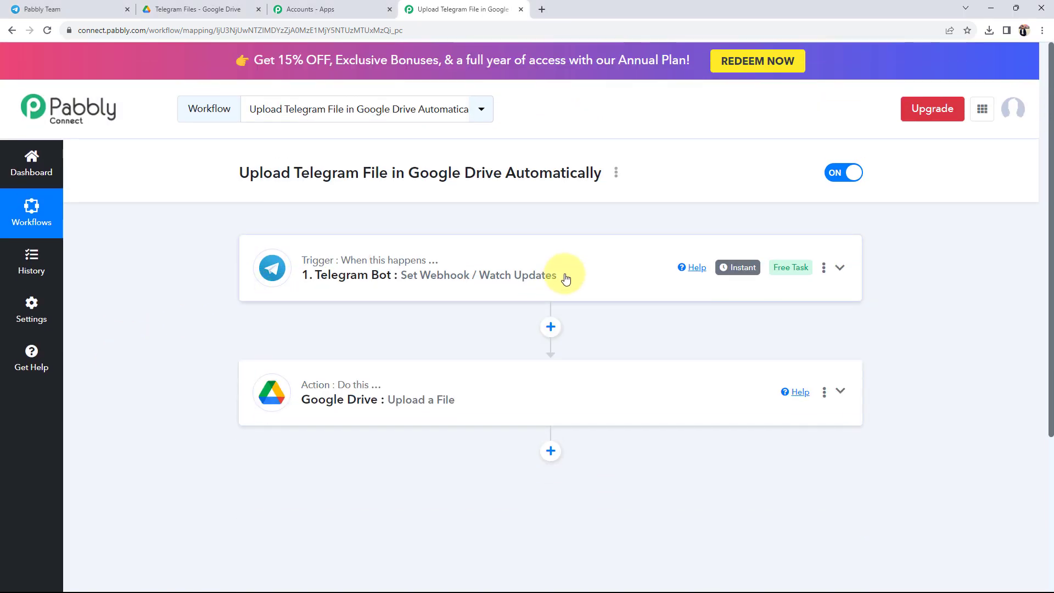
Reopen the Telegram Bot trigger, examine the file name and link inside the Message Text value, and collapse the trigger again
{"action": "left_click", "coordinate": [529, 255]}
{"action": "scroll", "coordinate": [164, 361], "scroll_direction": "down", "scroll_amount": 5}
{"action": "scroll", "coordinate": [164, 361], "scroll_direction": "down", "scroll_amount": 1}
{"action": "left_click_drag", "start_coordinate": [676, 351], "coordinate": [546, 348]}
{"action": "left_click", "coordinate": [574, 394]}
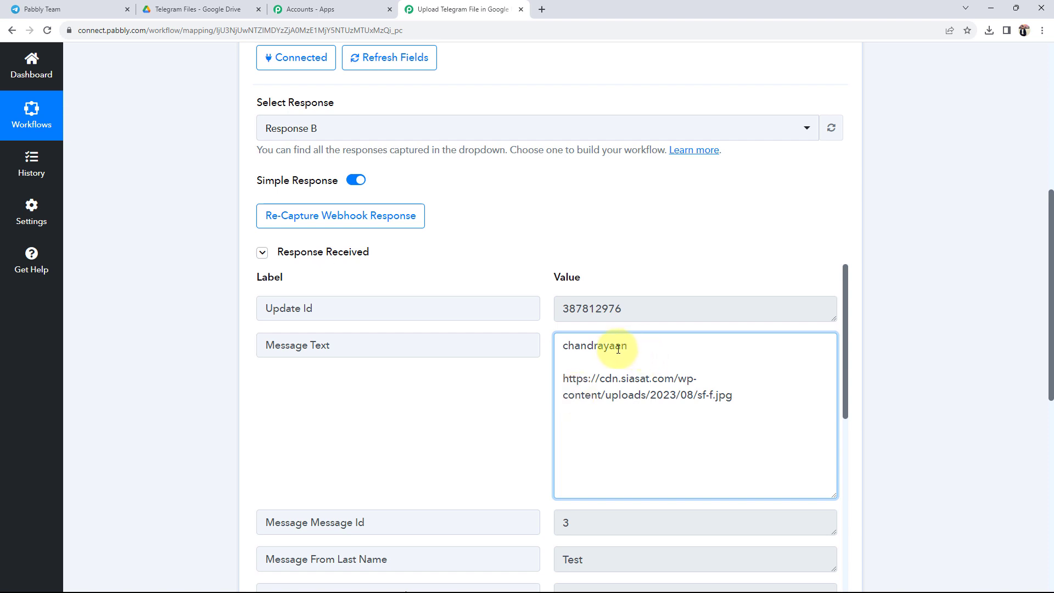
{"action": "left_click_drag", "start_coordinate": [628, 348], "coordinate": [739, 401]}
{"action": "left_click", "coordinate": [225, 407]}
{"action": "scroll", "coordinate": [126, 359], "scroll_direction": "down", "scroll_amount": 3}
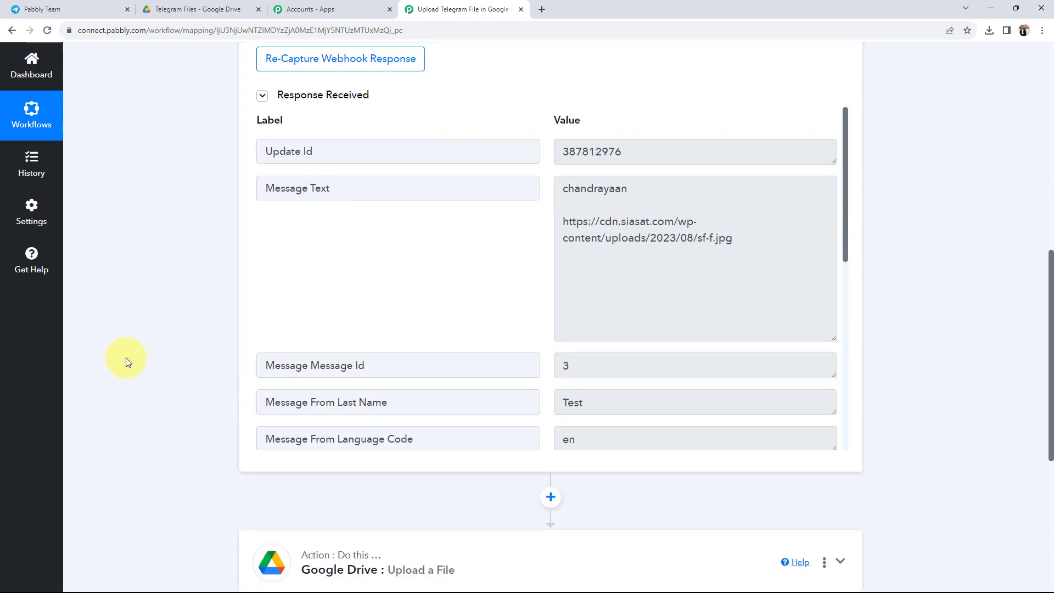
{"action": "scroll", "coordinate": [126, 357], "scroll_direction": "up", "scroll_amount": 8}
{"action": "left_click", "coordinate": [474, 142]}
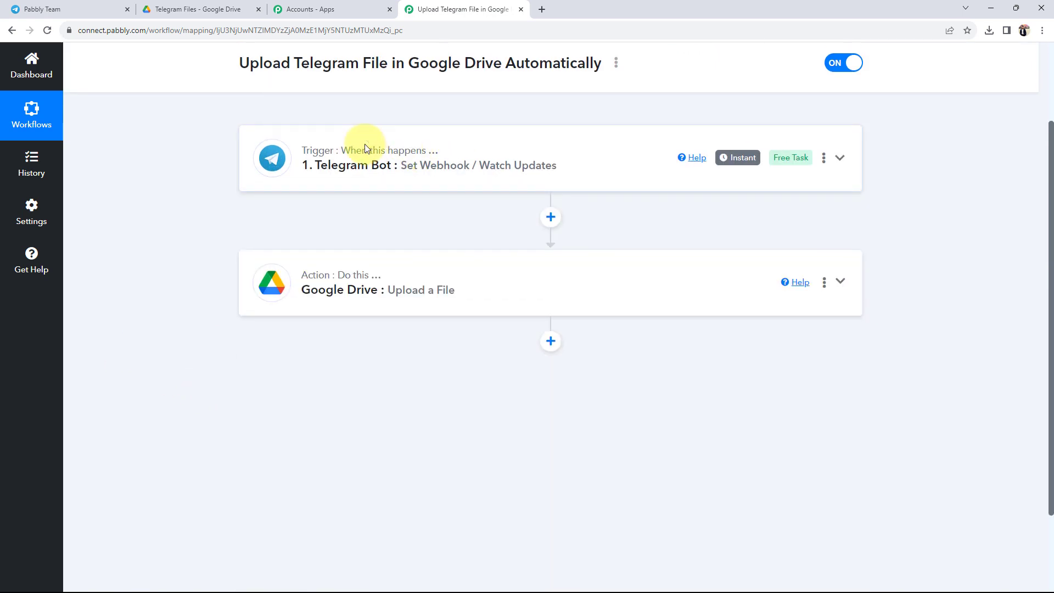
Add a Text Formatter by Pabbly action between the Telegram and Google Drive steps, choose the Split Text event and connect it
{"action": "left_click", "coordinate": [551, 216]}
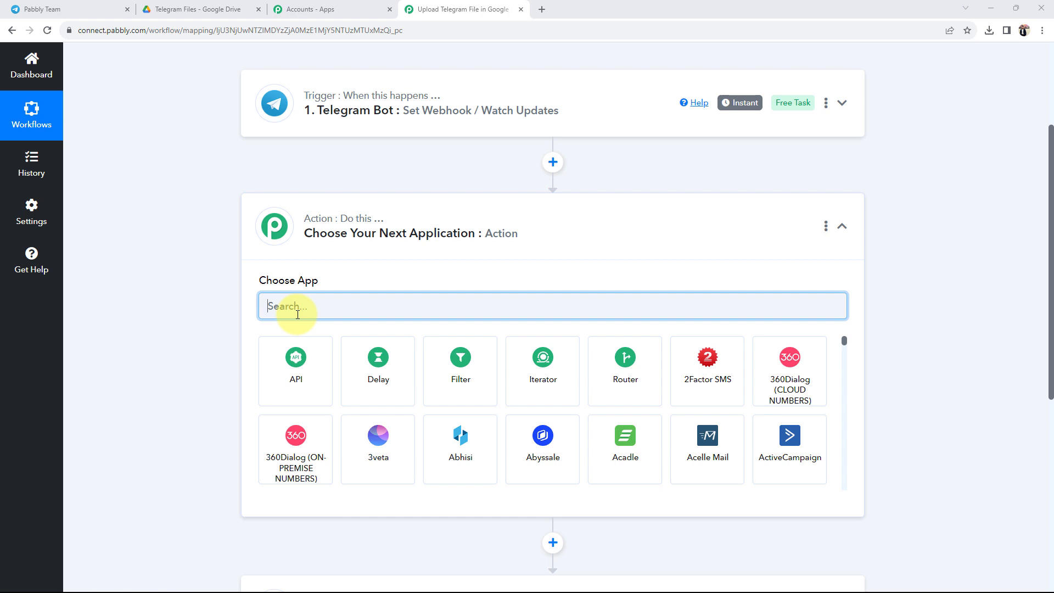
{"action": "type", "text": "text"}
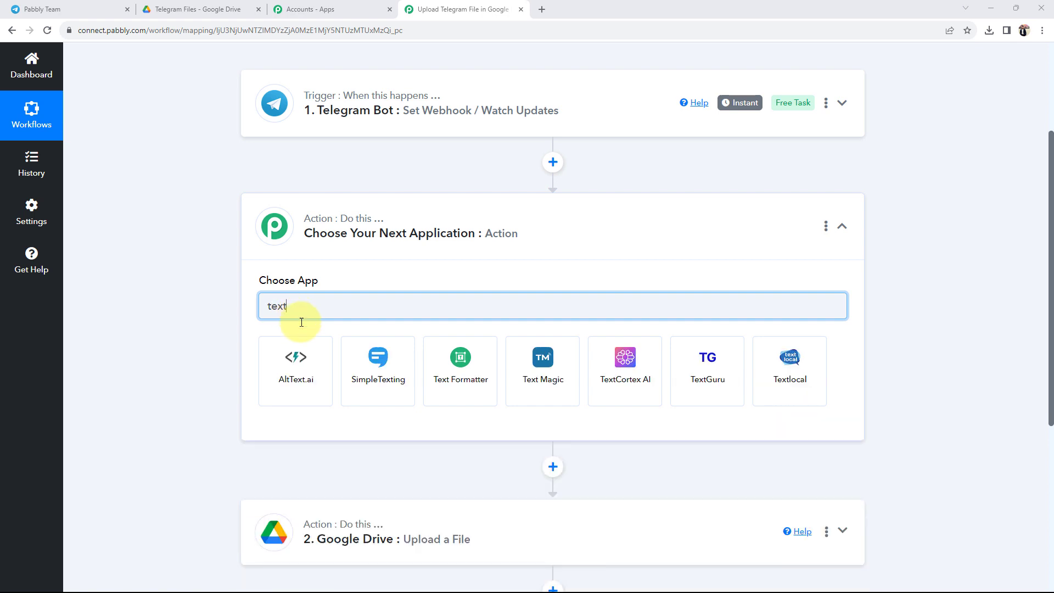
{"action": "left_click", "coordinate": [455, 381]}
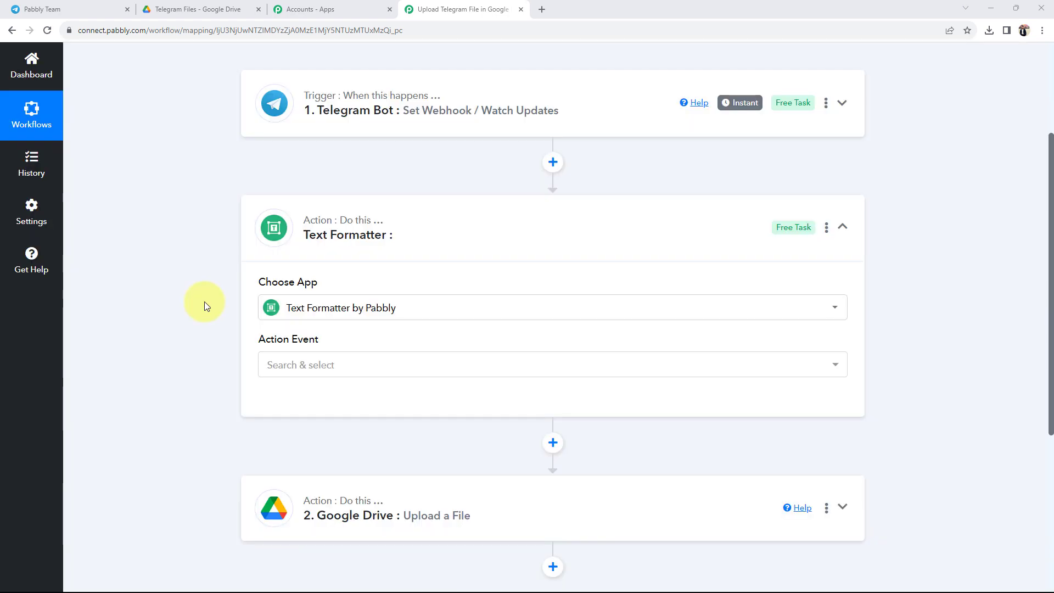
{"action": "left_click", "coordinate": [284, 366]}
{"action": "left_click", "coordinate": [285, 290]}
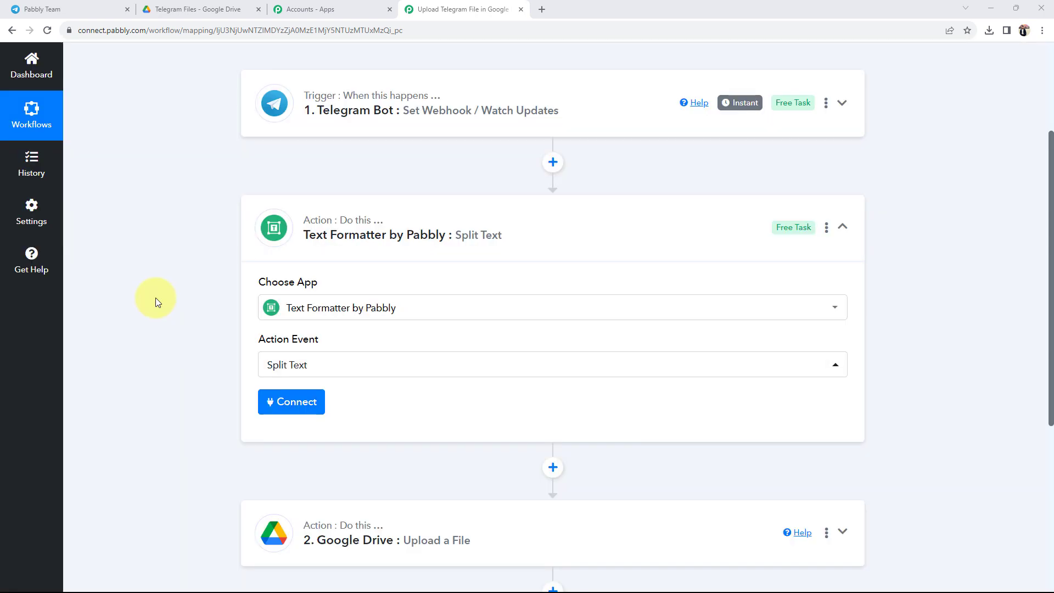
{"action": "left_click", "coordinate": [285, 402]}
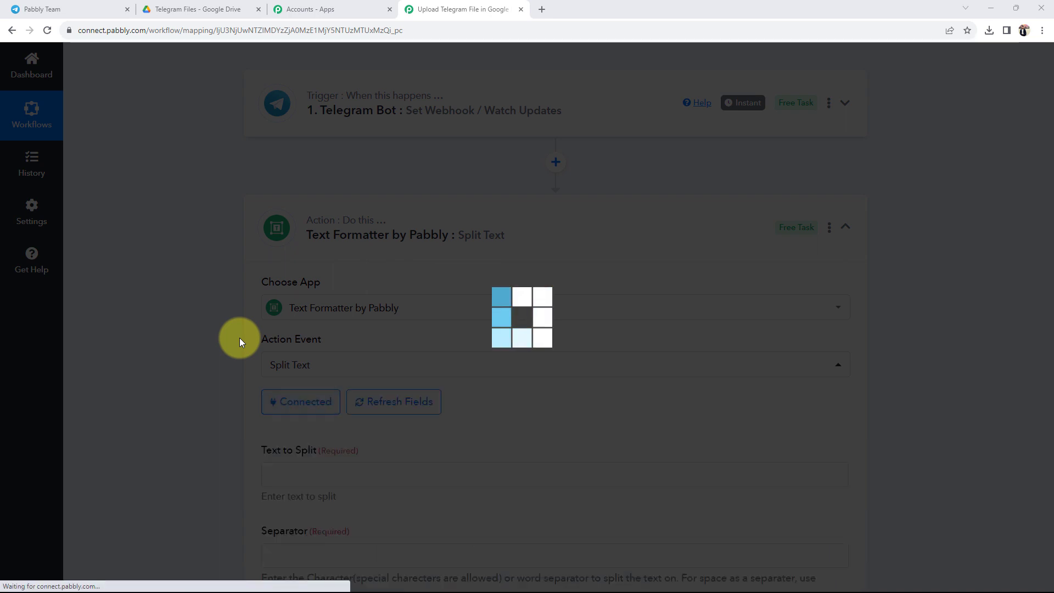
Review the Split Text action's fields and compare the Text to Split field with the full Message Text in the trigger response
{"action": "scroll", "coordinate": [186, 400], "scroll_direction": "down", "scroll_amount": 3}
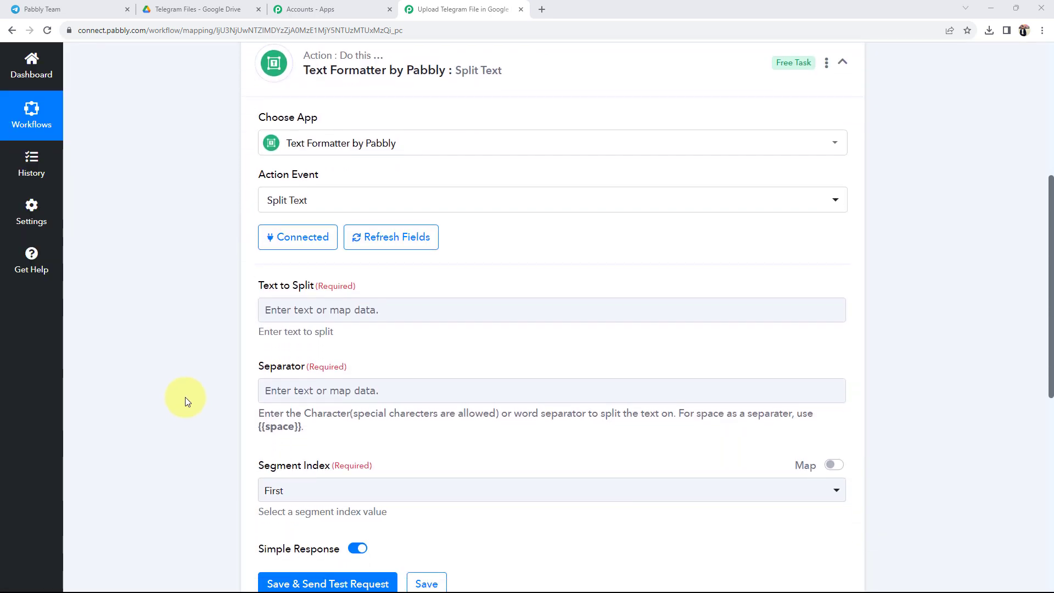
{"action": "left_click_drag", "start_coordinate": [259, 287], "coordinate": [301, 284]}
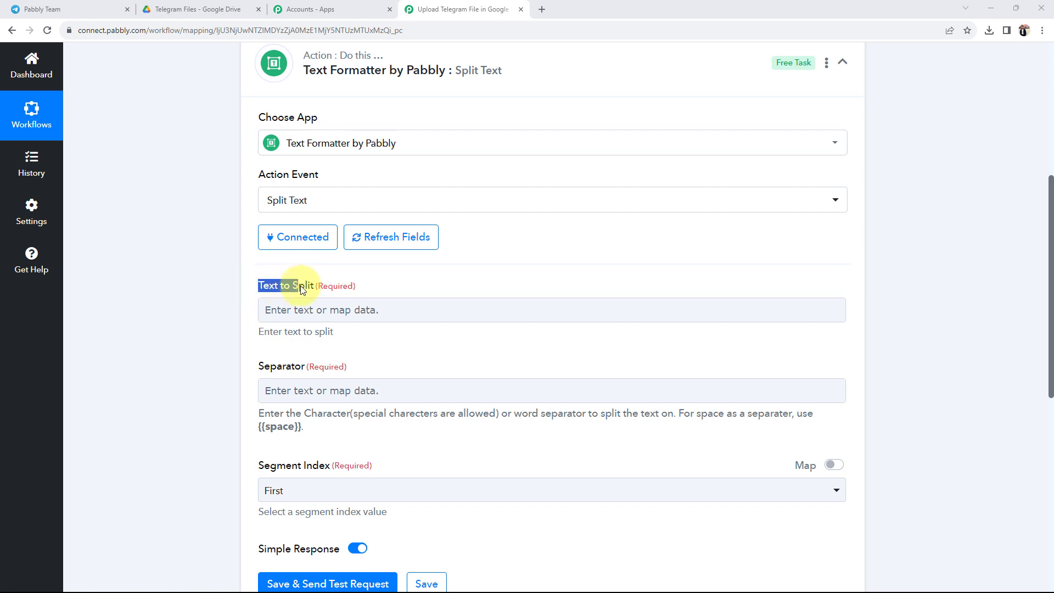
{"action": "left_click", "coordinate": [218, 282]}
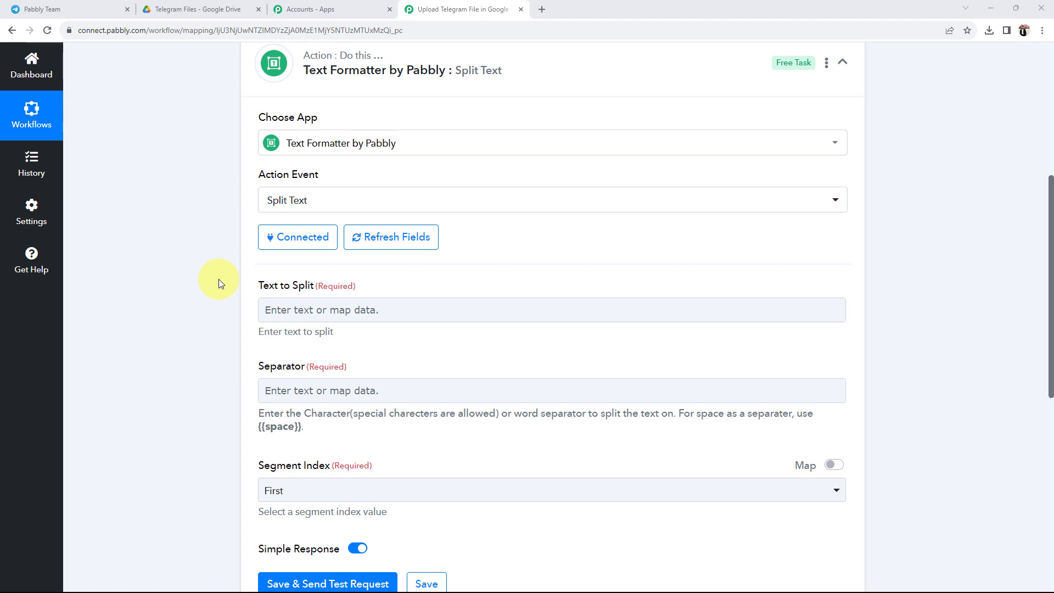
{"action": "scroll", "coordinate": [218, 280], "scroll_direction": "up", "scroll_amount": 10}
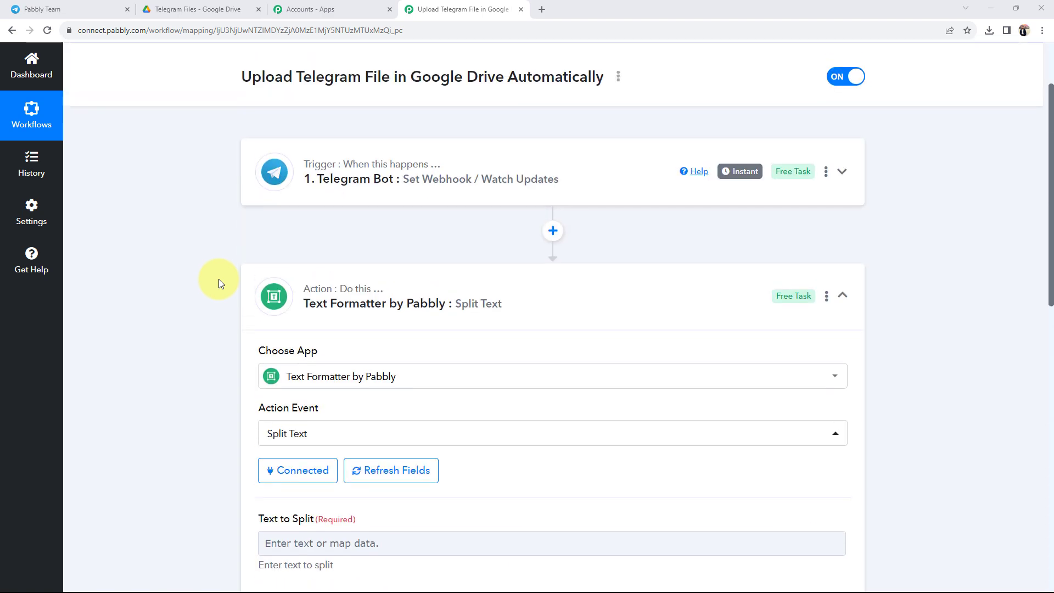
{"action": "scroll", "coordinate": [226, 301], "scroll_direction": "down", "scroll_amount": 8}
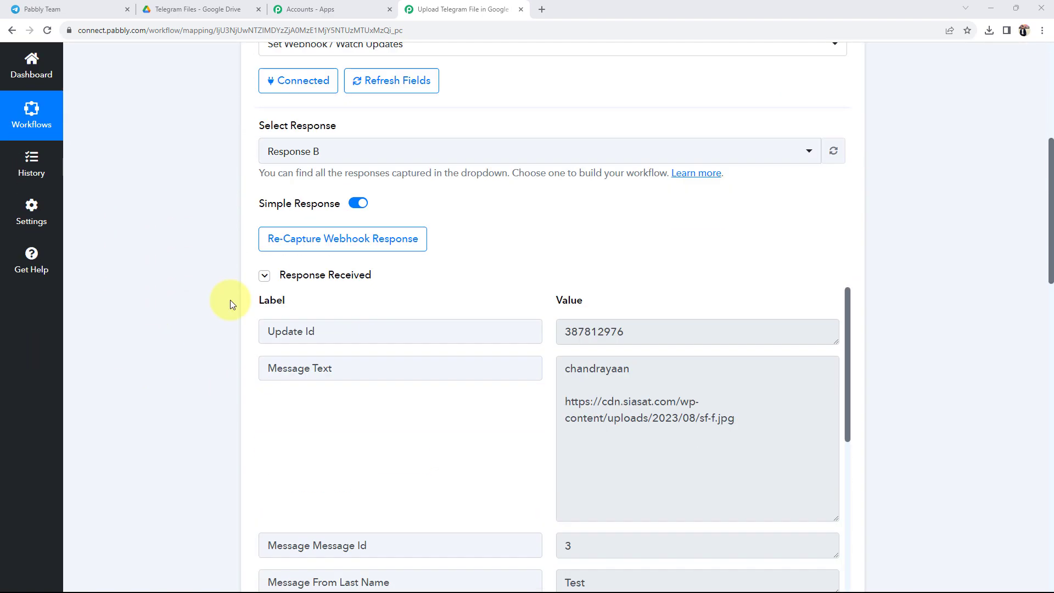
{"action": "left_click", "coordinate": [666, 298]}
{"action": "scroll", "coordinate": [309, 368], "scroll_direction": "down", "scroll_amount": 10}
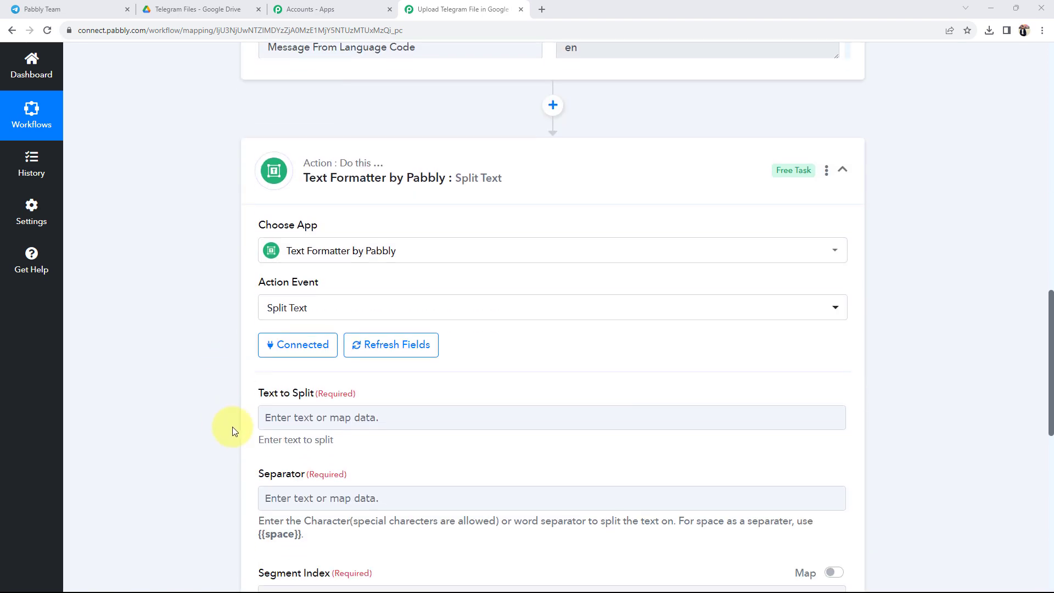
{"action": "left_click", "coordinate": [320, 307]}
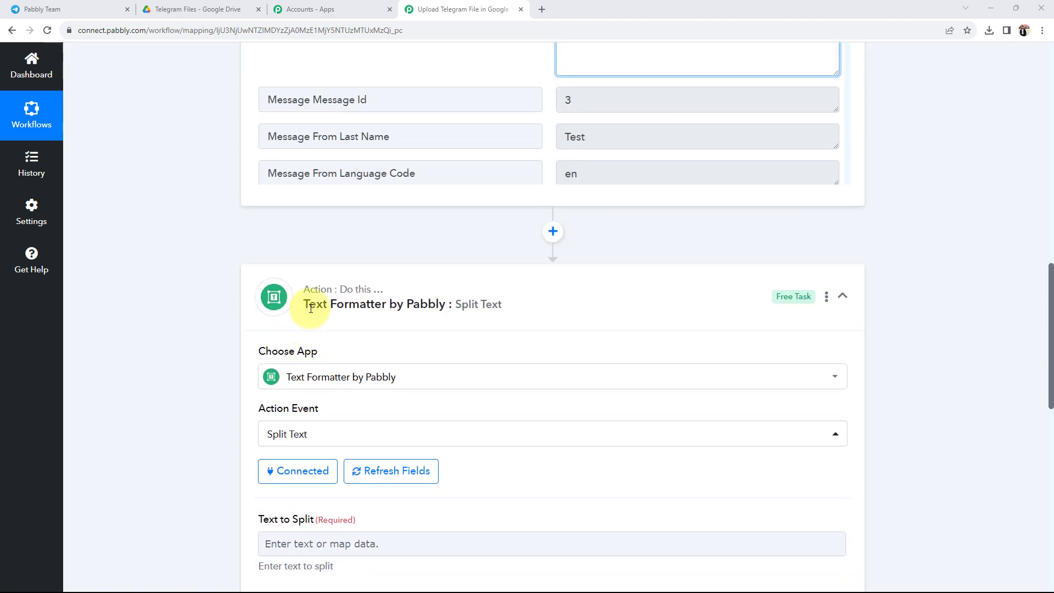
{"action": "scroll", "coordinate": [299, 308], "scroll_direction": "up", "scroll_amount": 8}
{"action": "left_click_drag", "start_coordinate": [561, 126], "coordinate": [537, 216]}
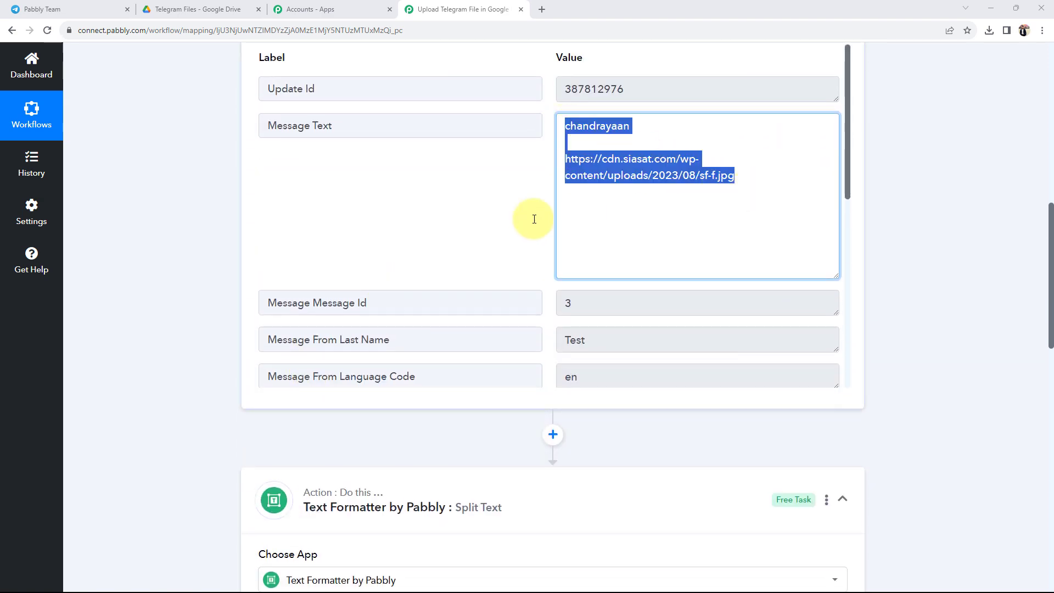
Map the Telegram trigger's Message Text into the Text to Split field of the Split Text action
{"action": "left_click", "coordinate": [167, 246]}
{"action": "scroll", "coordinate": [167, 246], "scroll_direction": "down", "scroll_amount": 1}
{"action": "scroll", "coordinate": [167, 246], "scroll_direction": "down", "scroll_amount": 8}
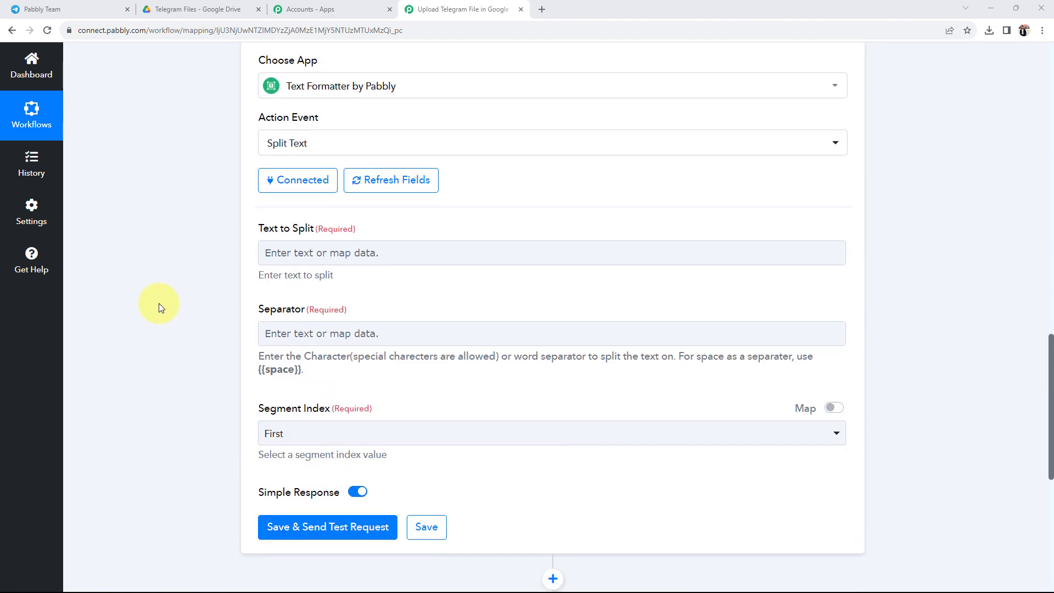
{"action": "left_click", "coordinate": [267, 252]}
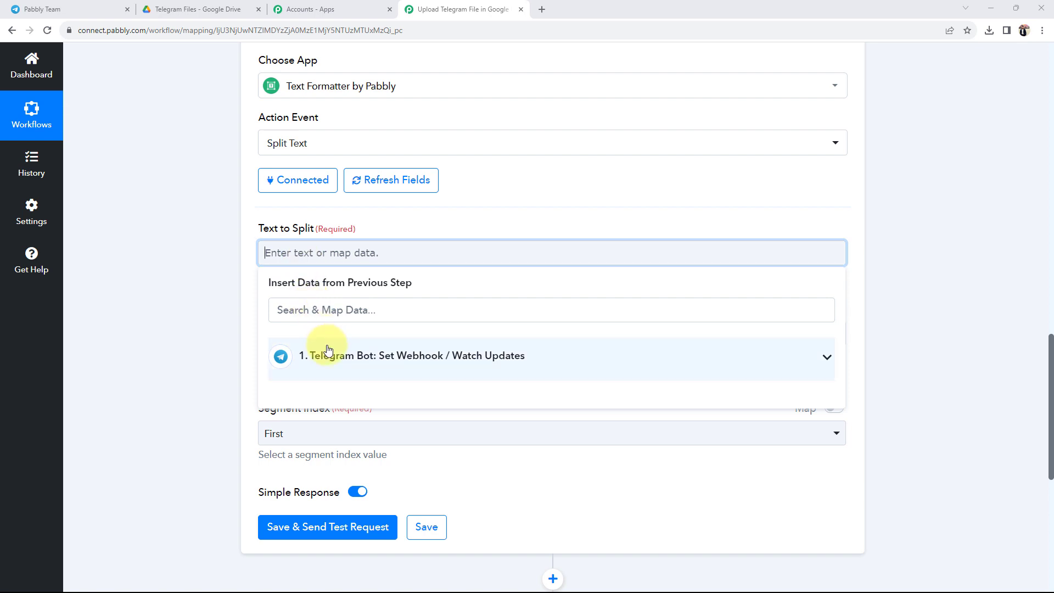
{"action": "left_click", "coordinate": [827, 364]}
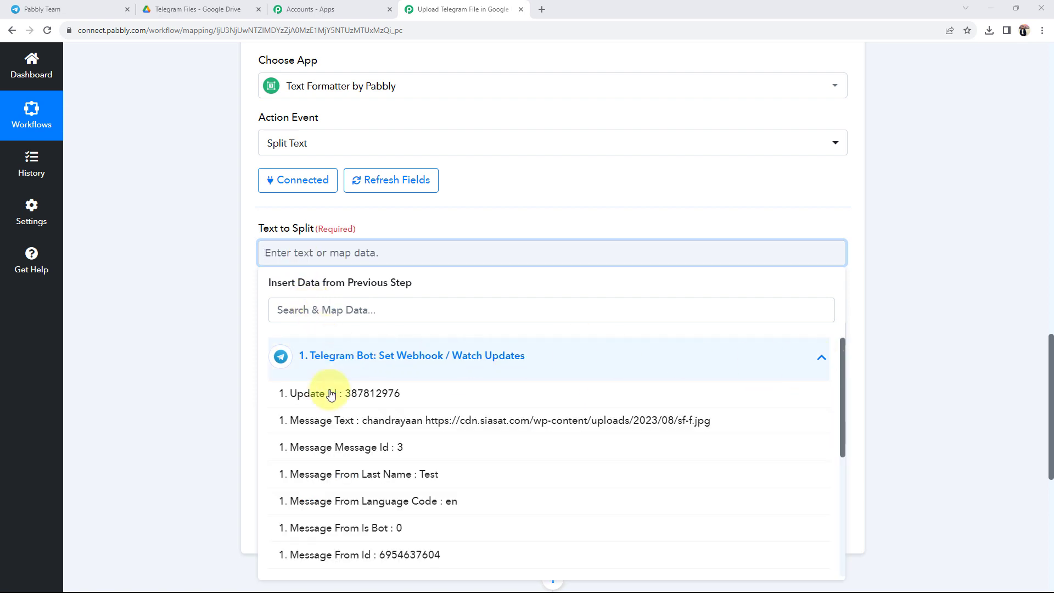
{"action": "left_click", "coordinate": [400, 433]}
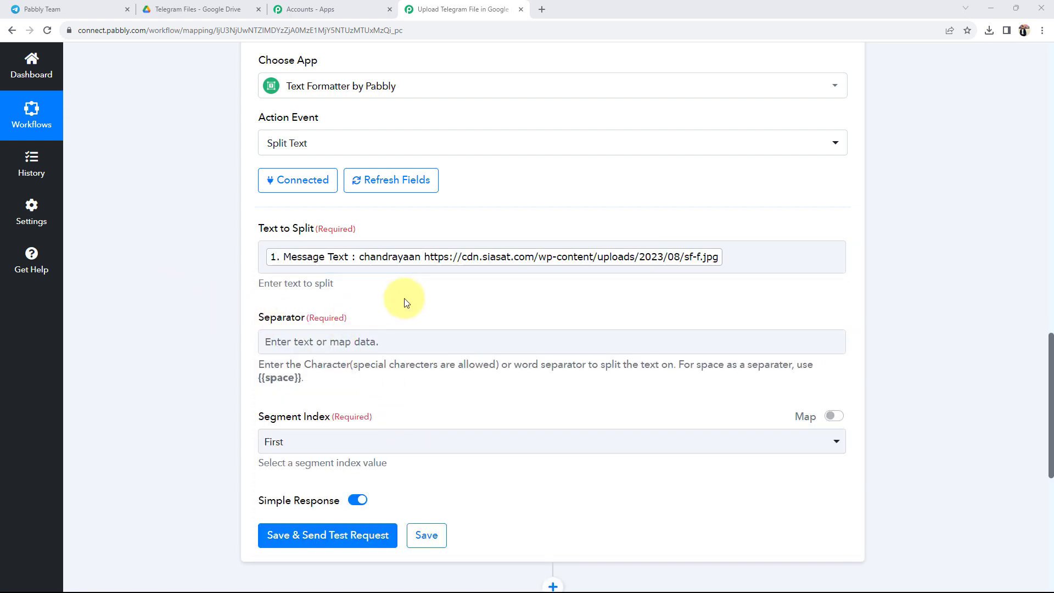
{"action": "left_click", "coordinate": [418, 262]}
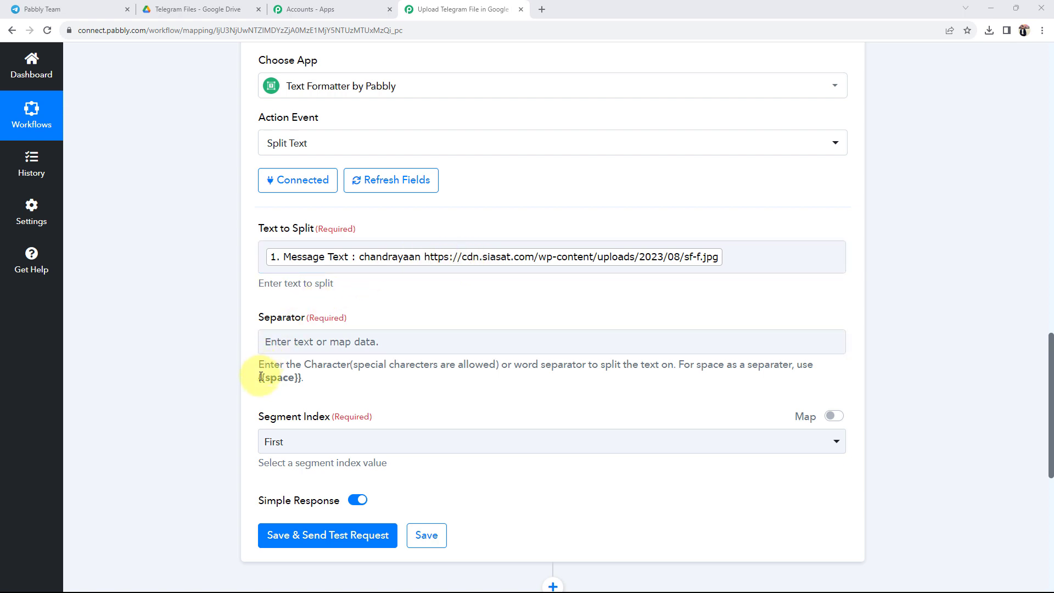
Copy {{space}} from the hint text and enter it as the Separator of the Split Text action
{"action": "left_click_drag", "start_coordinate": [258, 379], "coordinate": [302, 378]}
{"action": "key", "text": "ctrl+c"}
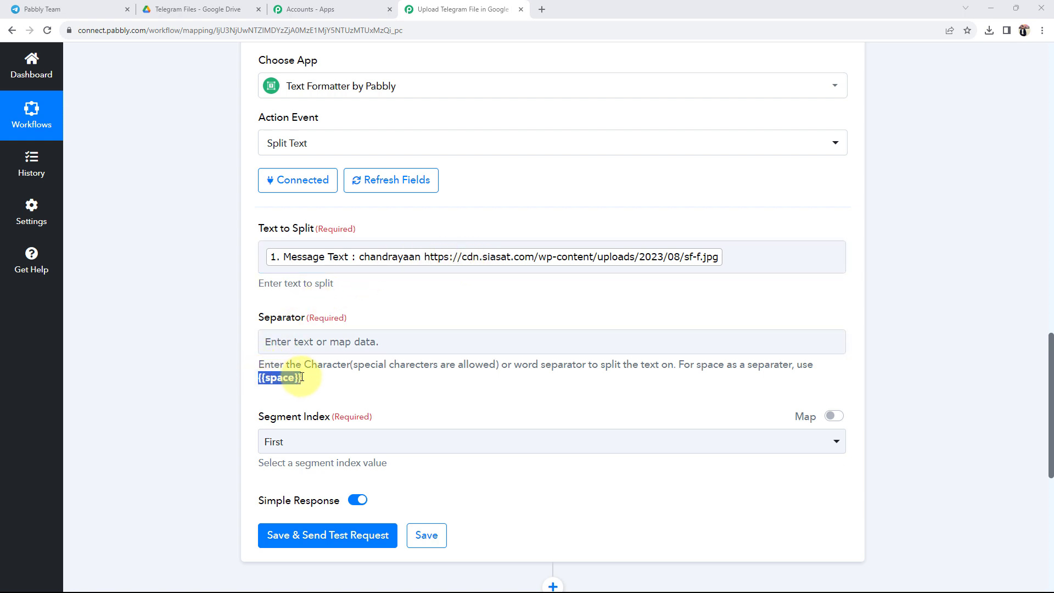
{"action": "left_click", "coordinate": [306, 341]}
{"action": "key", "text": "ctrl+v"}
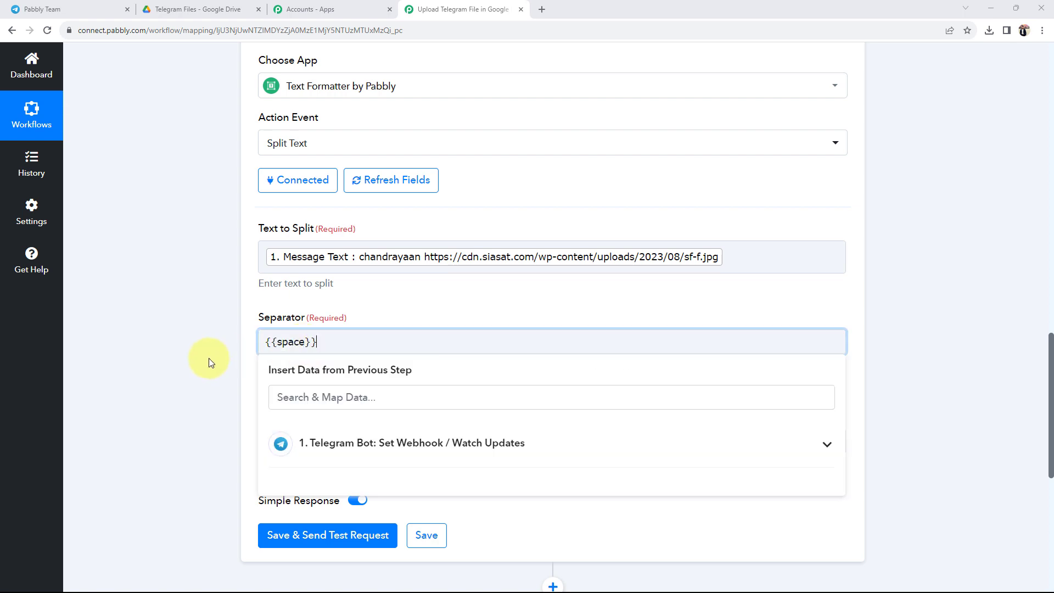
{"action": "left_click", "coordinate": [207, 357]}
Set the Segment Index to All, then save the Split Text action and send a test request
{"action": "scroll", "coordinate": [189, 437], "scroll_direction": "down", "scroll_amount": 2}
{"action": "left_click", "coordinate": [278, 336]}
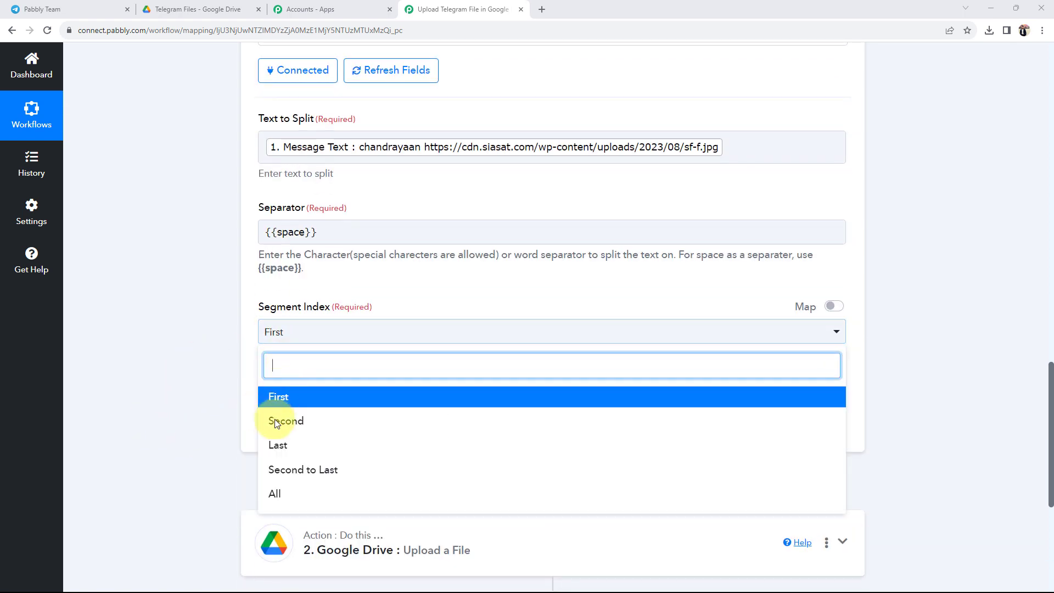
{"action": "left_click", "coordinate": [273, 493]}
{"action": "scroll", "coordinate": [172, 346], "scroll_direction": "up", "scroll_amount": 2}
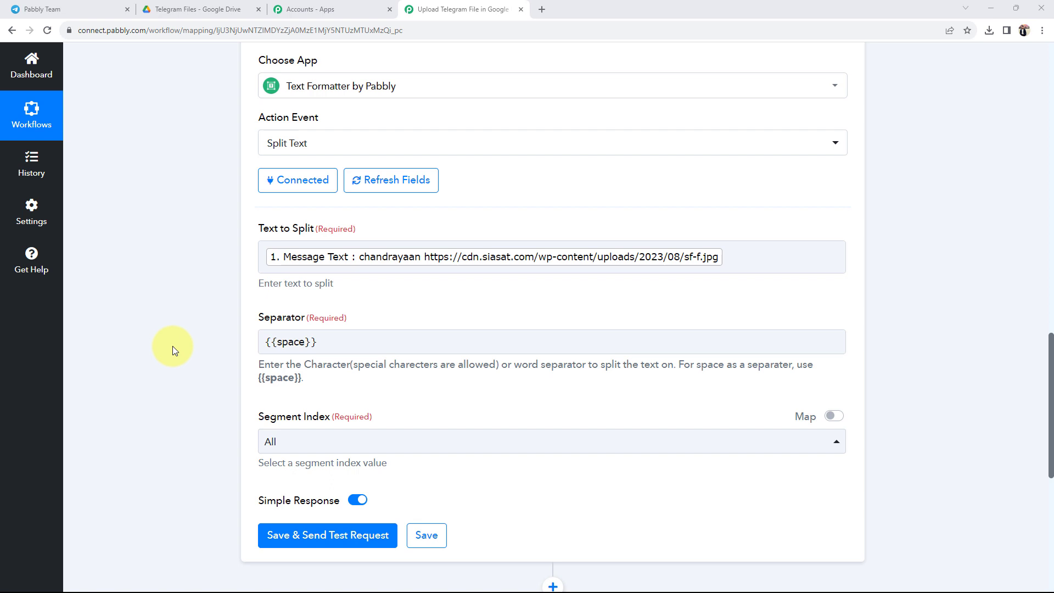
{"action": "left_click", "coordinate": [266, 533]}
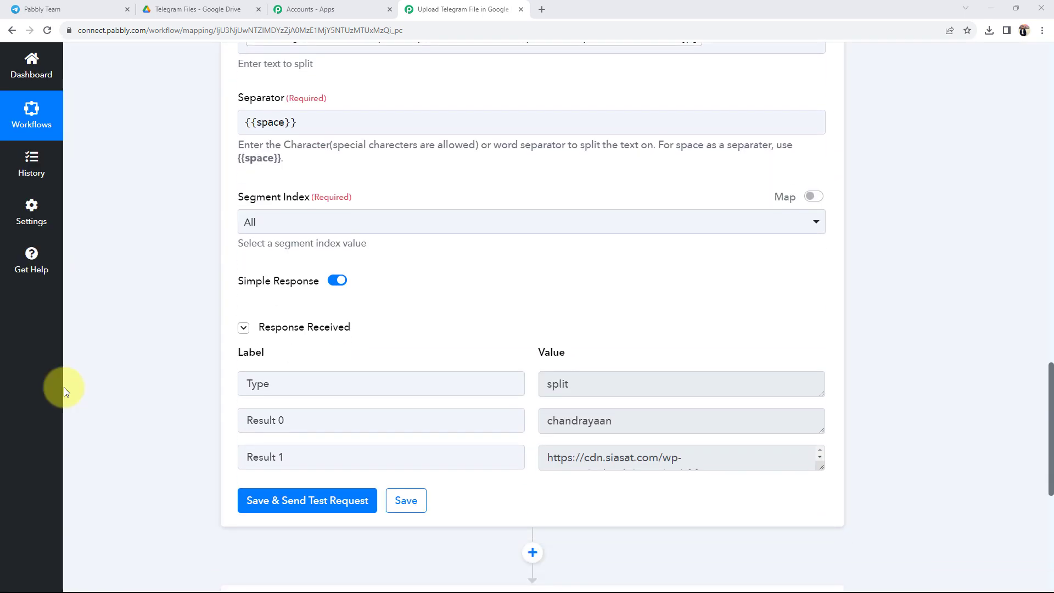
Examine the file name in Result 0 and the full link in Result 1 of the split response, enlarging the link's value
{"action": "left_click", "coordinate": [313, 421]}
{"action": "left_click_drag", "start_coordinate": [629, 421], "coordinate": [552, 421]}
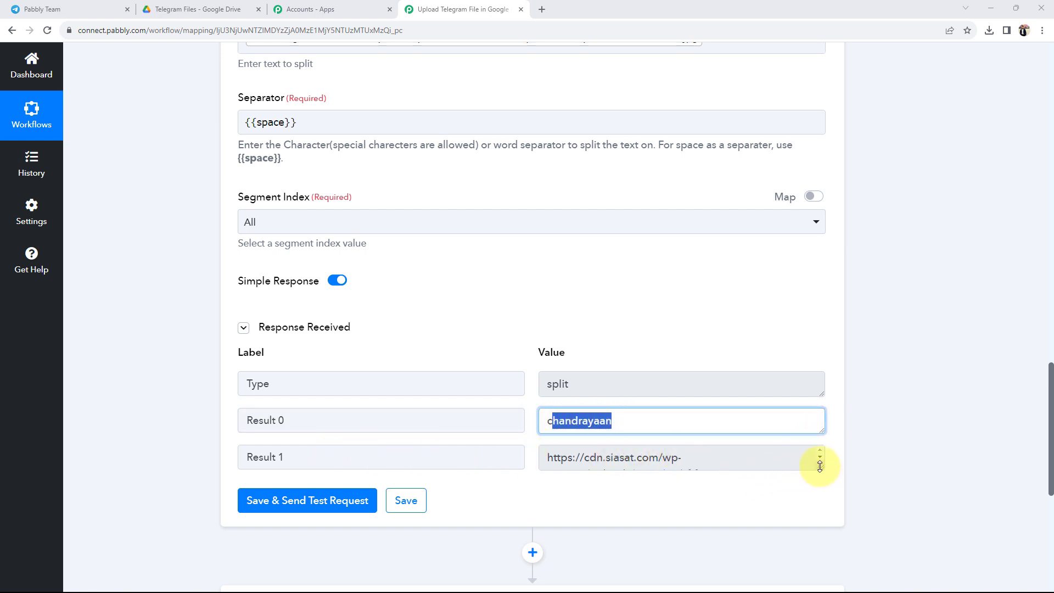
{"action": "left_click_drag", "start_coordinate": [821, 466], "coordinate": [824, 565]}
{"action": "left_click_drag", "start_coordinate": [551, 459], "coordinate": [752, 492]}
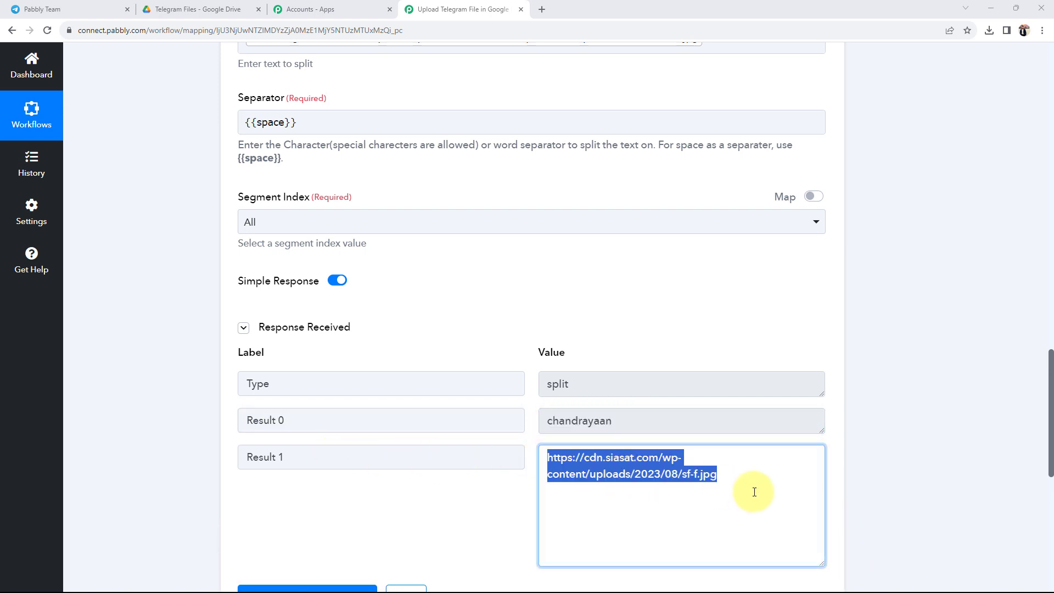
{"action": "left_click", "coordinate": [159, 411]}
{"action": "scroll", "coordinate": [157, 409], "scroll_direction": "up", "scroll_amount": 10}
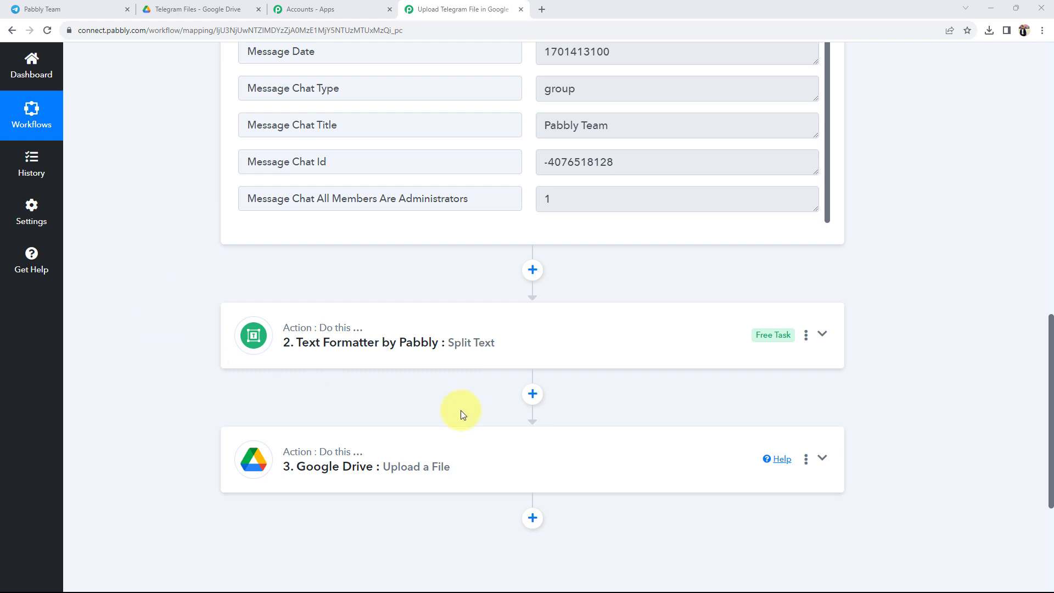
Add a Filter by Pabbly action between the Text Formatter and Google Drive steps, choose the Filter Values event and connect it
{"action": "left_click", "coordinate": [532, 394]}
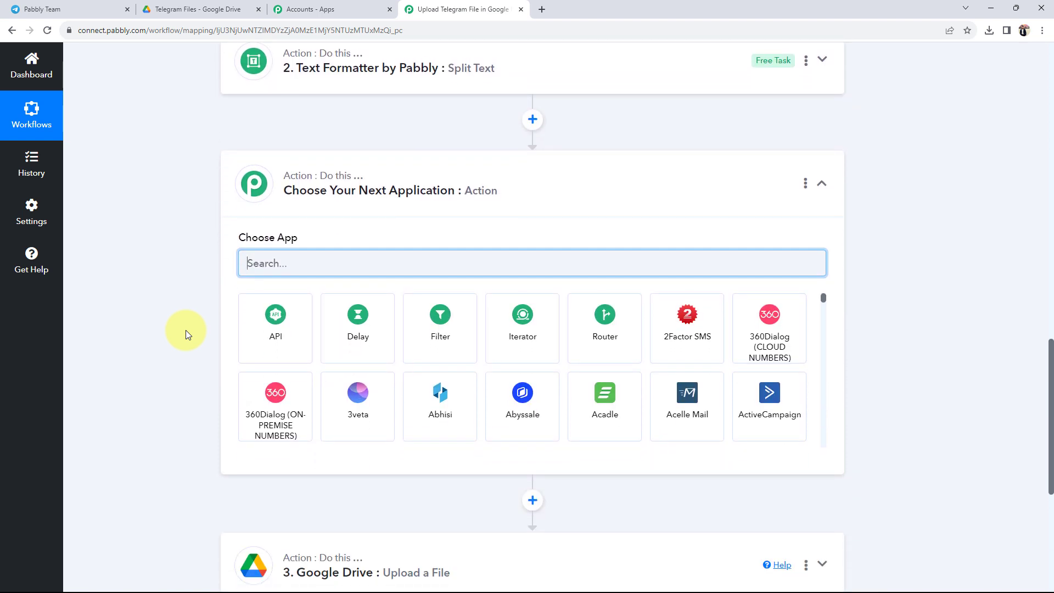
{"action": "type", "text": "filt"}
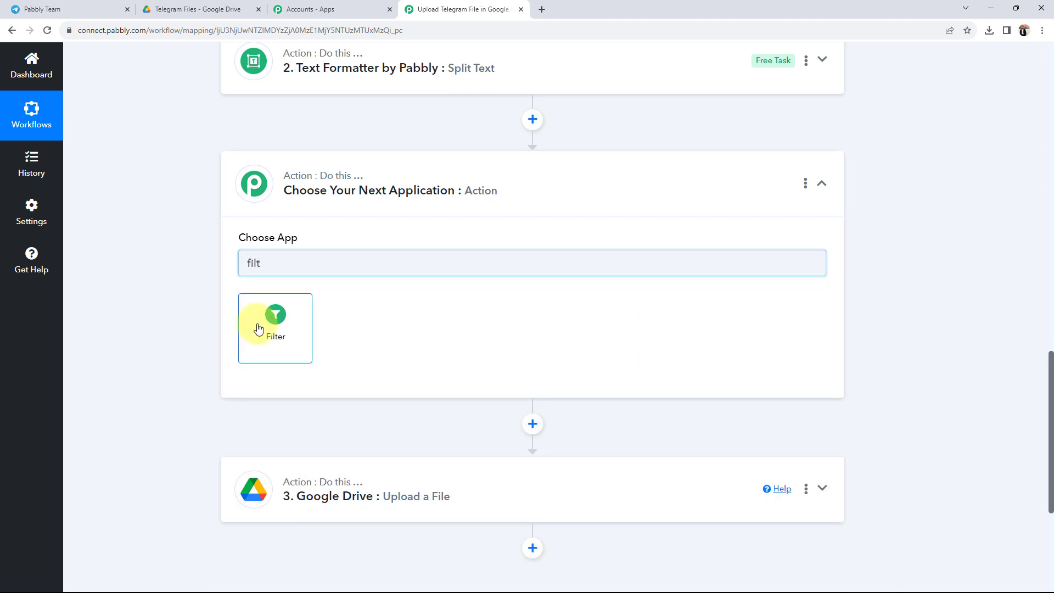
{"action": "left_click", "coordinate": [259, 328]}
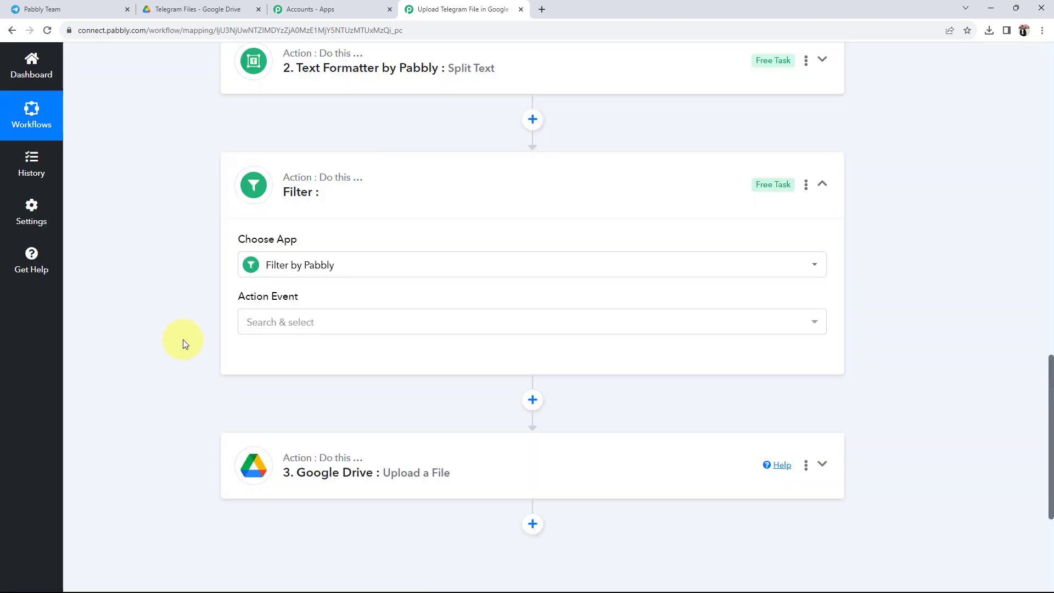
{"action": "left_click", "coordinate": [242, 327]}
{"action": "left_click", "coordinate": [257, 388]}
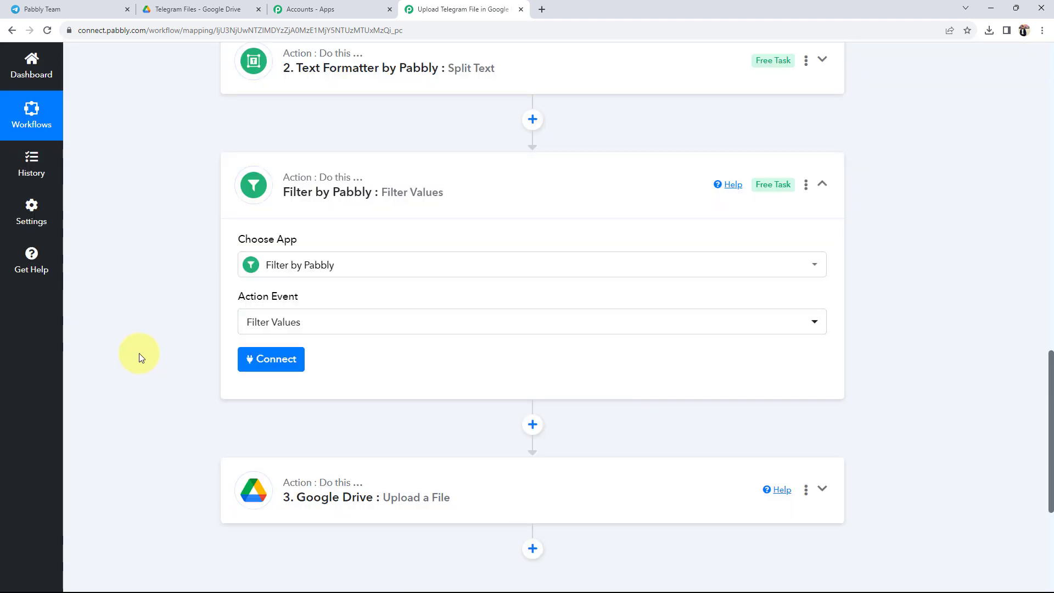
{"action": "left_click", "coordinate": [269, 363]}
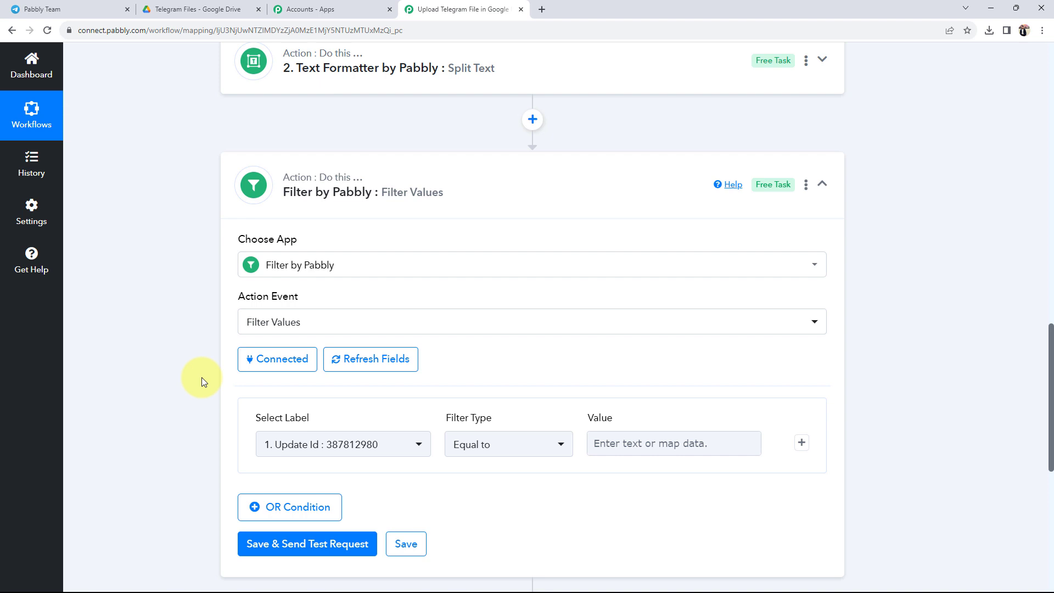
{"action": "scroll", "coordinate": [199, 377], "scroll_direction": "down", "scroll_amount": 2}
{"action": "left_click", "coordinate": [285, 337]}
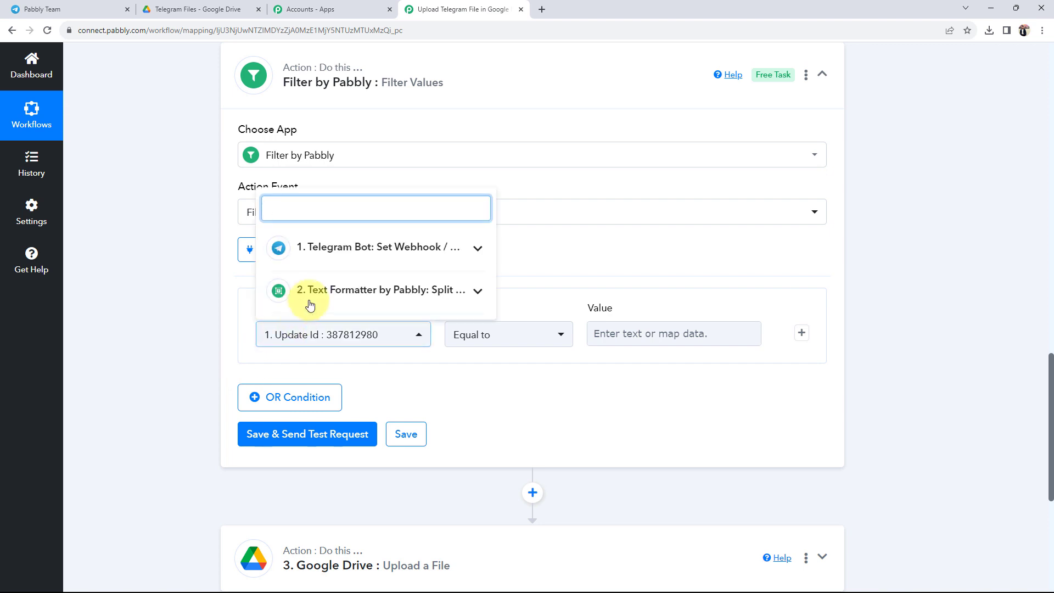
{"action": "left_click", "coordinate": [326, 250]}
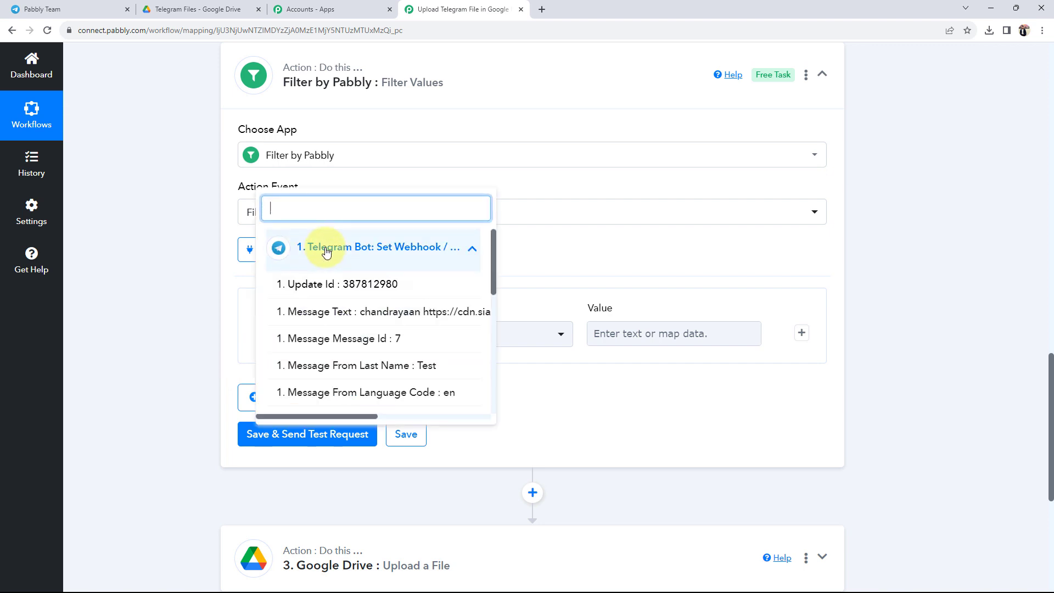
{"action": "left_click", "coordinate": [320, 312]}
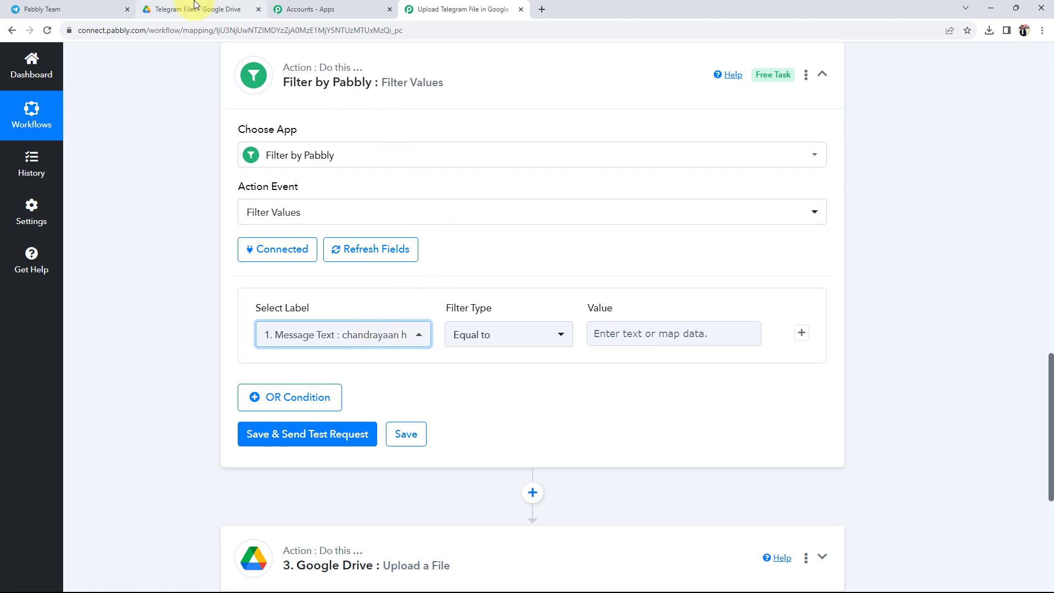
{"action": "left_click", "coordinate": [467, 328]}
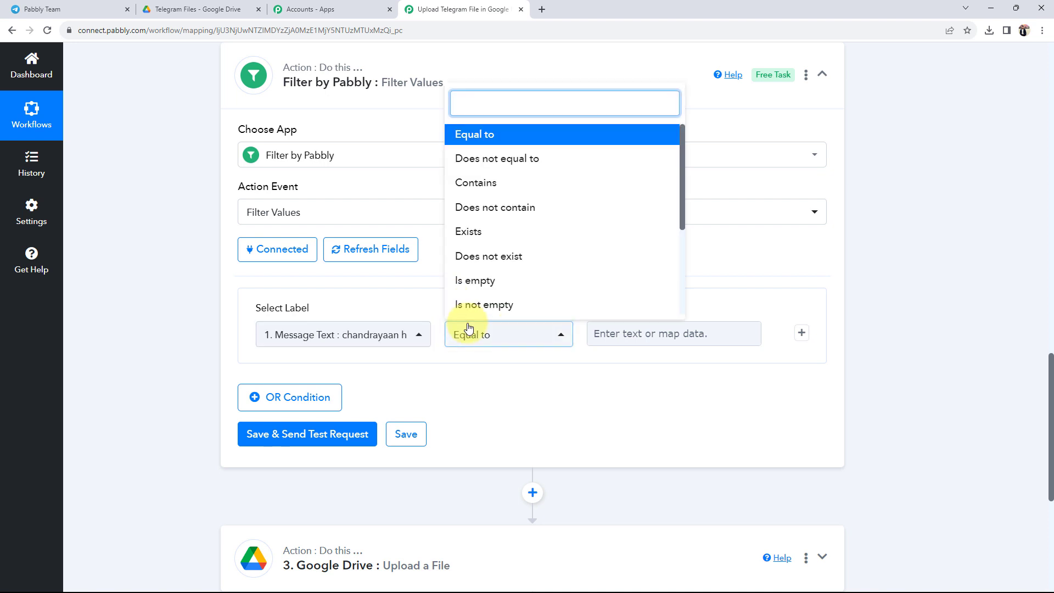
{"action": "left_click", "coordinate": [475, 183]}
{"action": "left_click", "coordinate": [595, 334]}
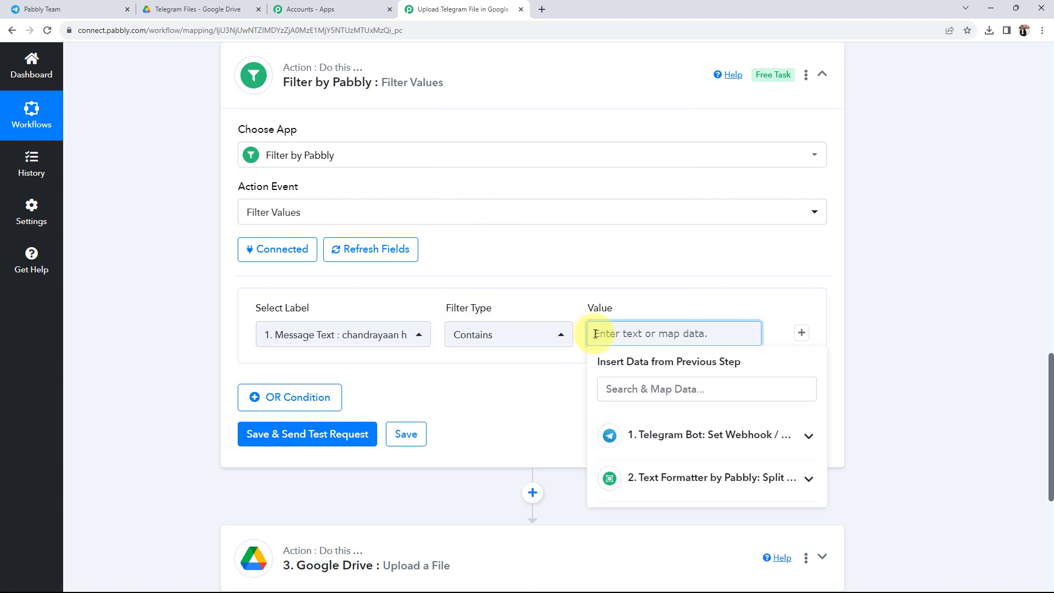
{"action": "type", "text": "https://"}
{"action": "left_click", "coordinate": [507, 449]}
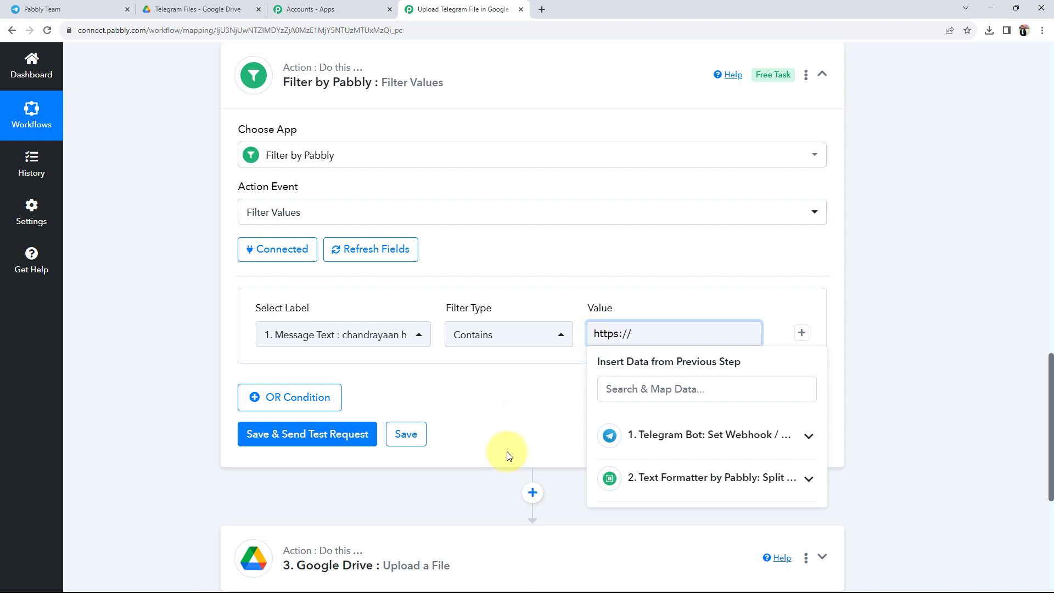
{"action": "left_click", "coordinate": [302, 433]}
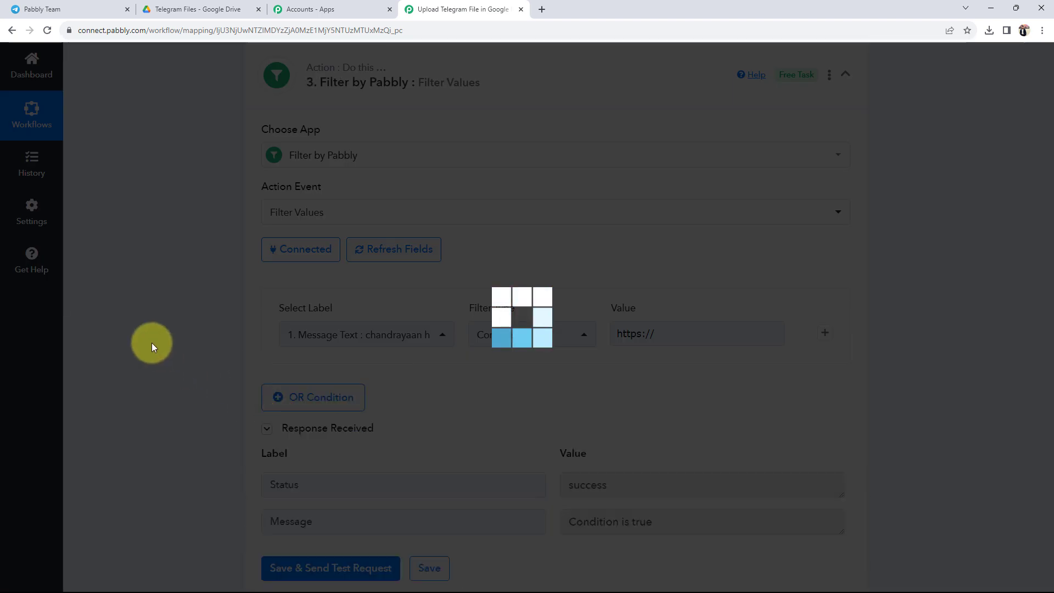
Examine the filter's test response, compare it with the link message in the Telegram group, and collapse the filter step
{"action": "scroll", "coordinate": [459, 395], "scroll_direction": "down", "scroll_amount": 2}
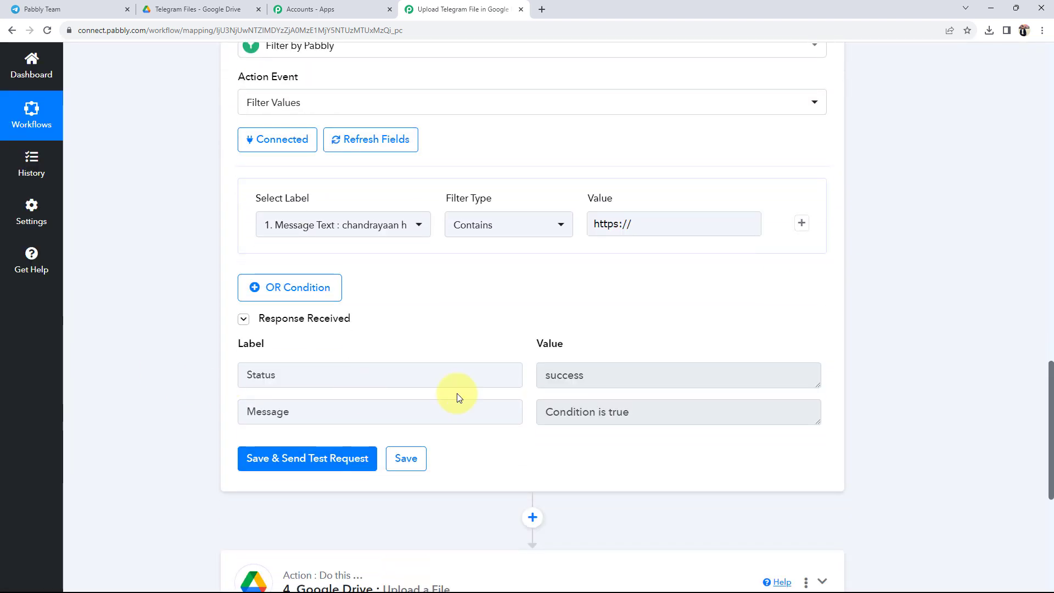
{"action": "left_click_drag", "start_coordinate": [655, 421], "coordinate": [543, 414]}
{"action": "left_click", "coordinate": [64, 9]}
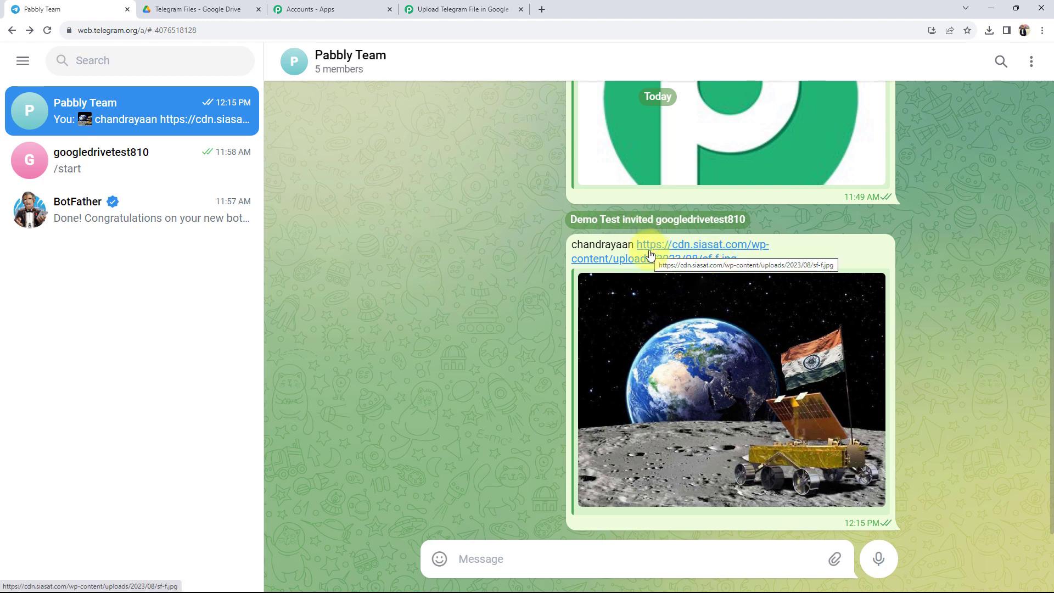
{"action": "left_click", "coordinate": [429, 8]}
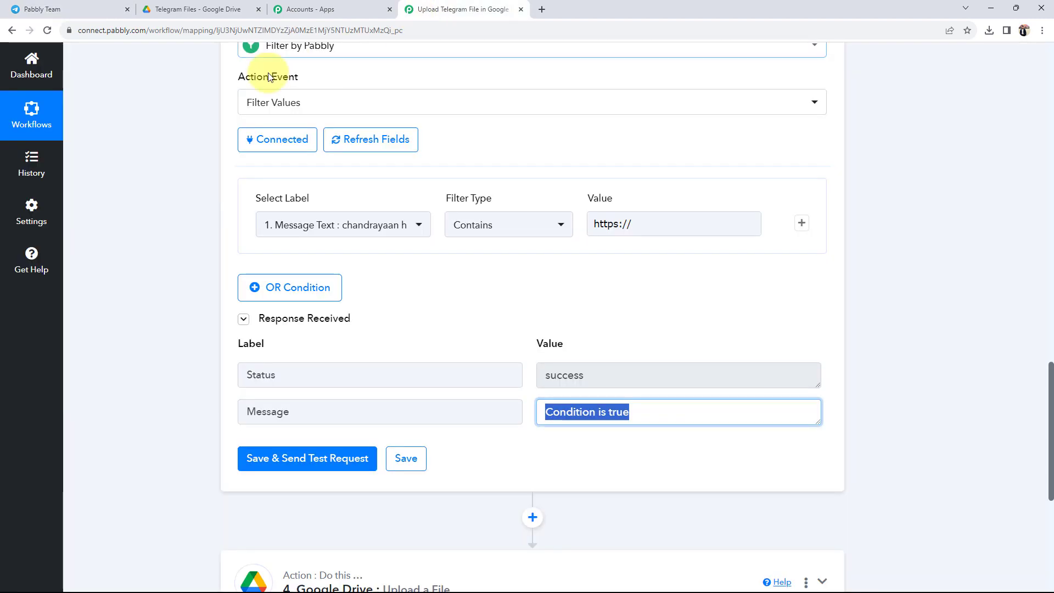
{"action": "scroll", "coordinate": [187, 241], "scroll_direction": "up", "scroll_amount": 3}
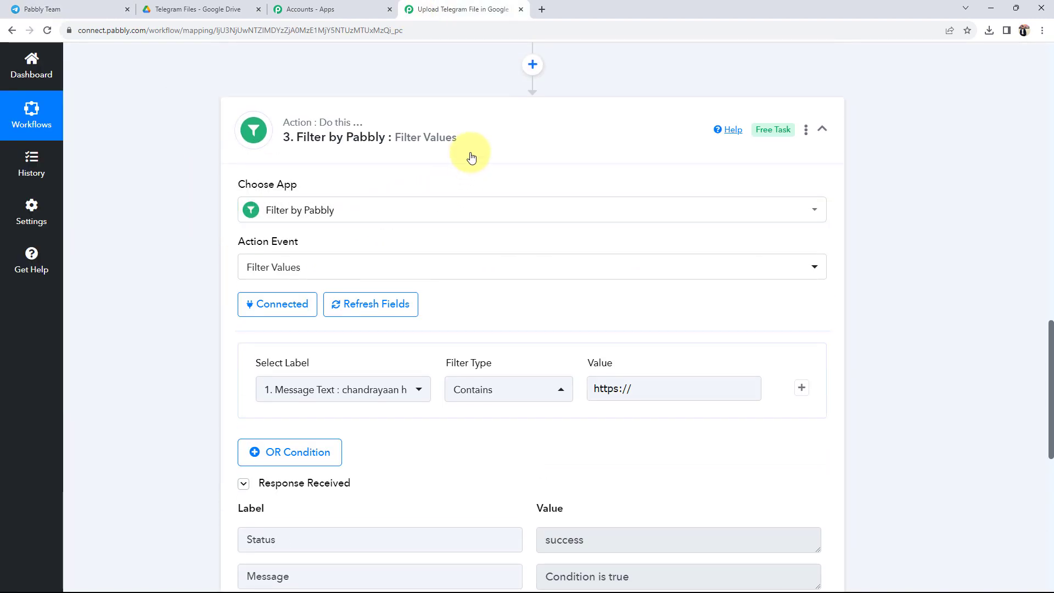
{"action": "left_click", "coordinate": [470, 157]}
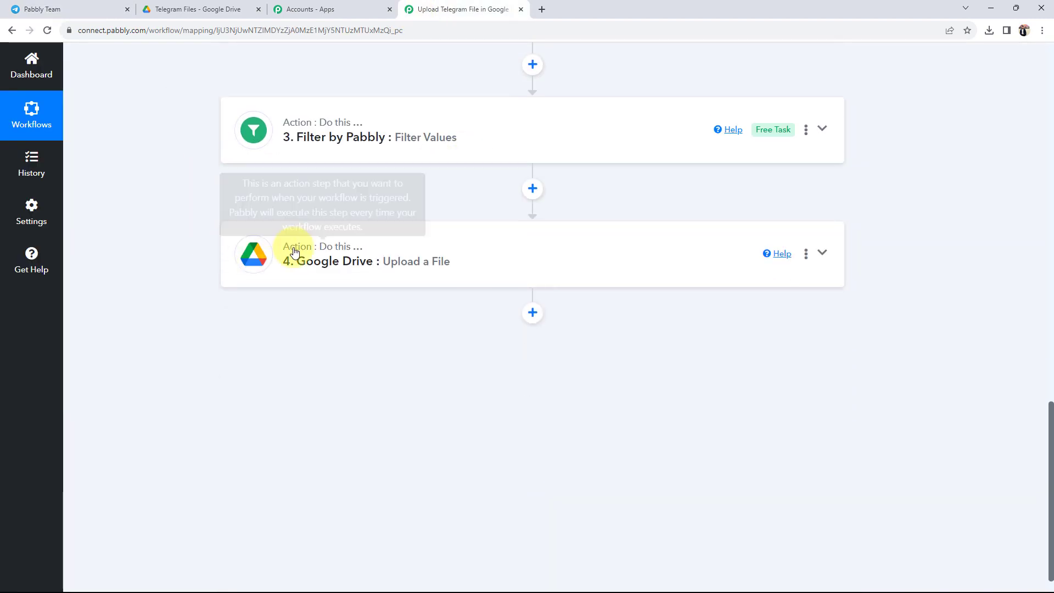
Connect the Google Drive action through a new connection, signing in with the Google account and allowing Pabbly Connect access
{"action": "left_click", "coordinate": [301, 252]}
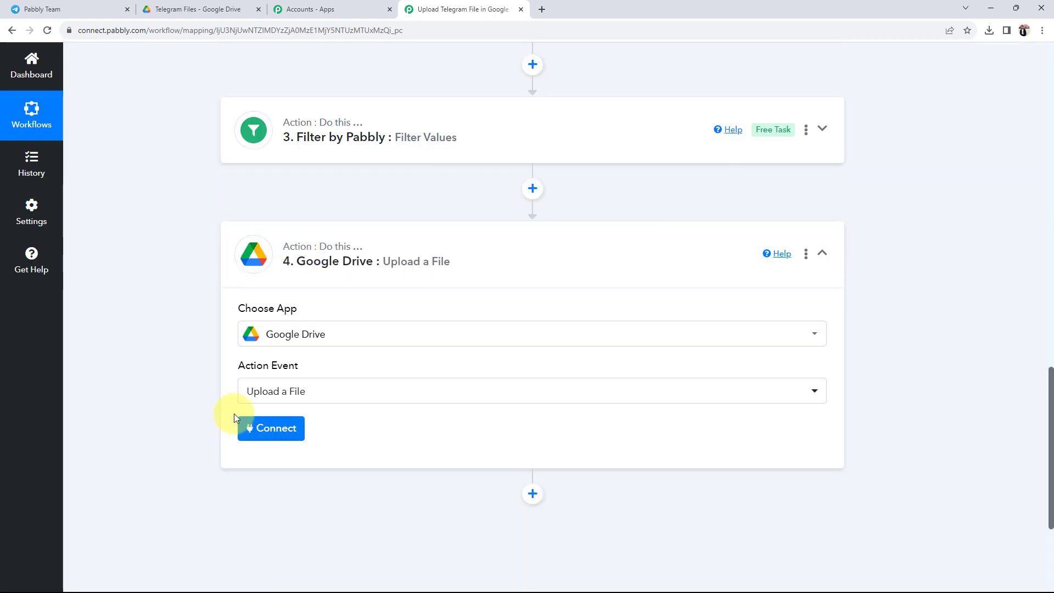
{"action": "left_click", "coordinate": [292, 437]}
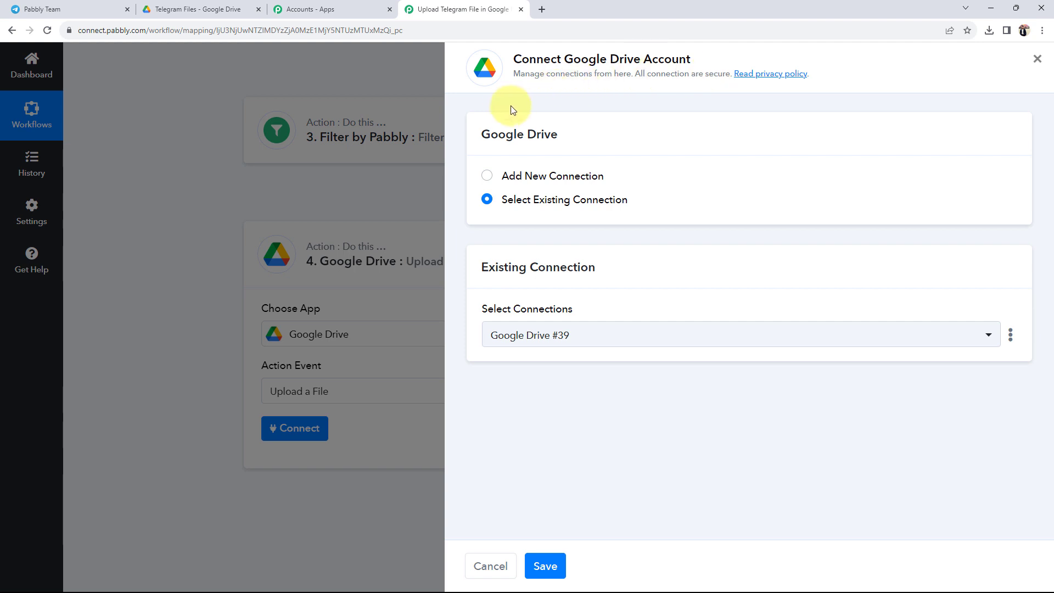
{"action": "left_click", "coordinate": [487, 176]}
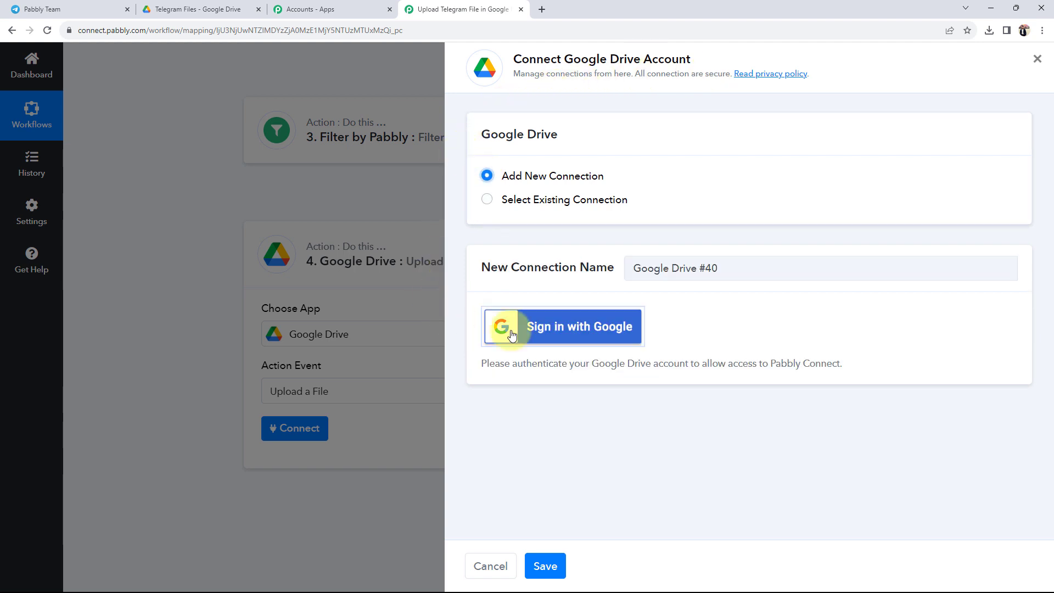
{"action": "left_click", "coordinate": [511, 335]}
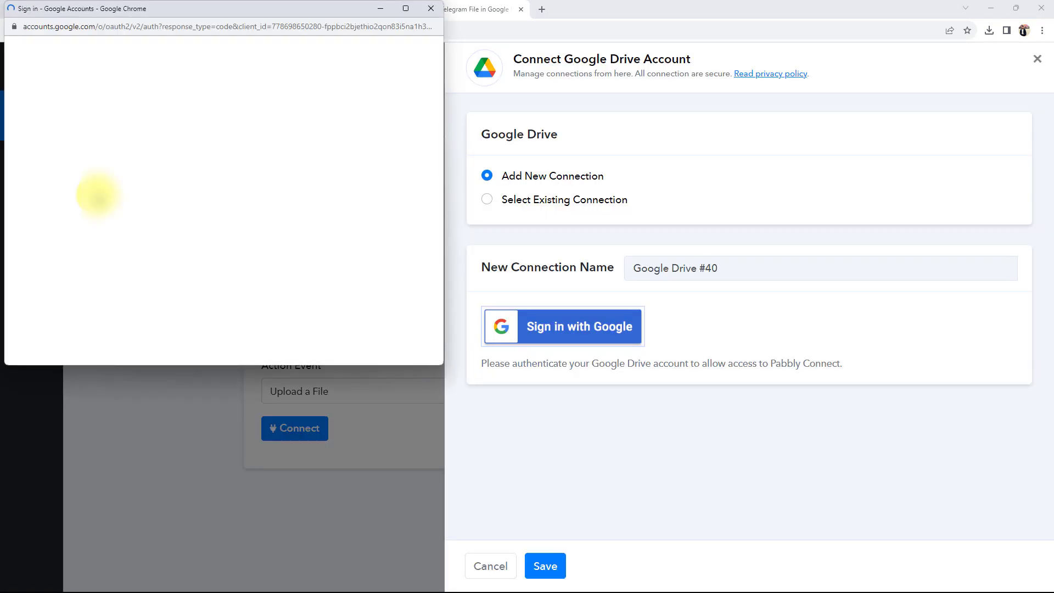
{"action": "left_click", "coordinate": [210, 291]}
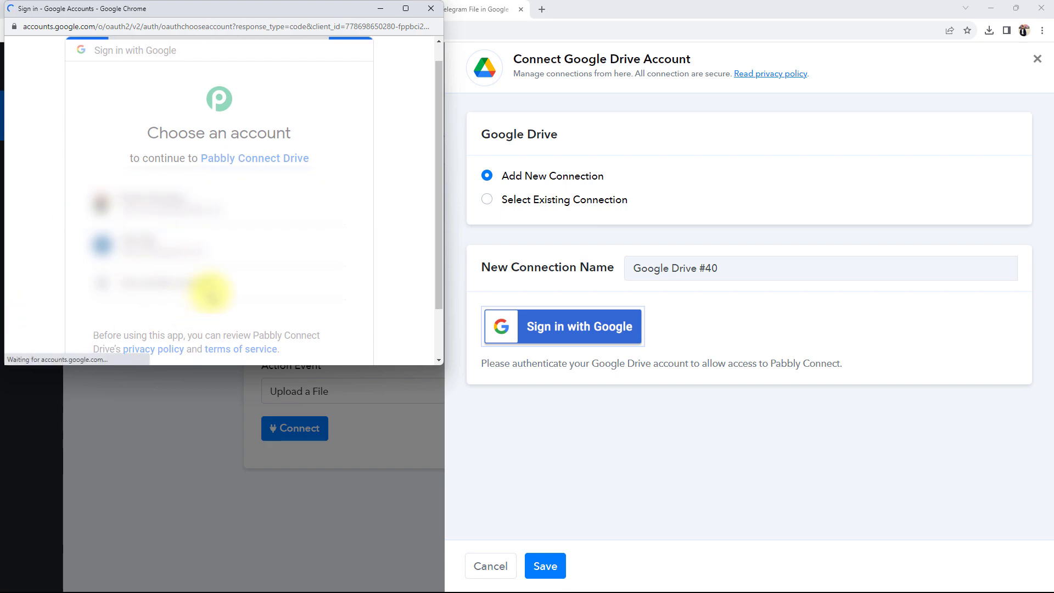
{"action": "scroll", "coordinate": [258, 269], "scroll_direction": "down", "scroll_amount": 4}
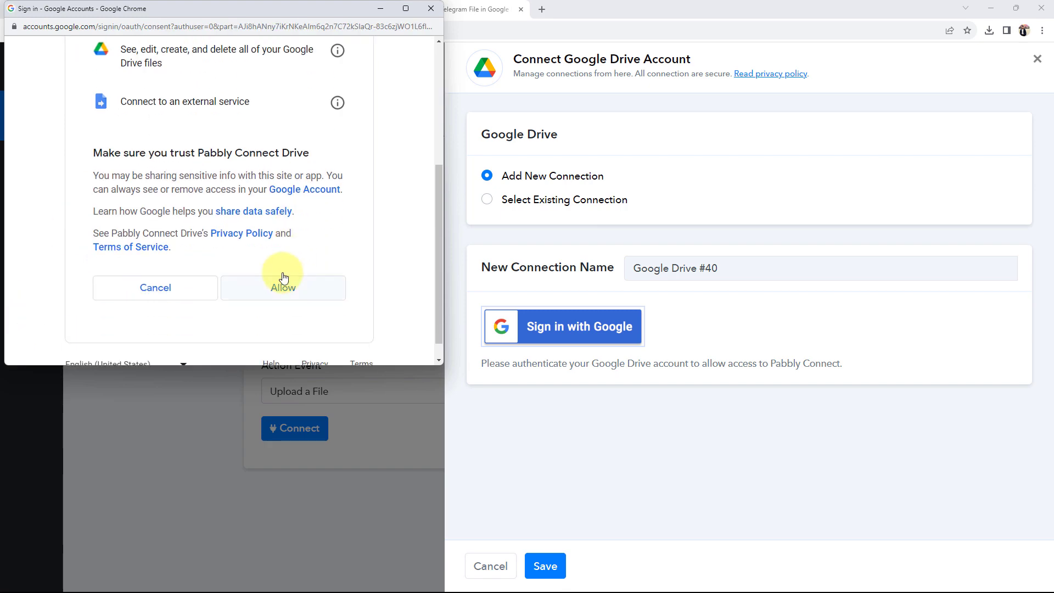
{"action": "left_click", "coordinate": [283, 277]}
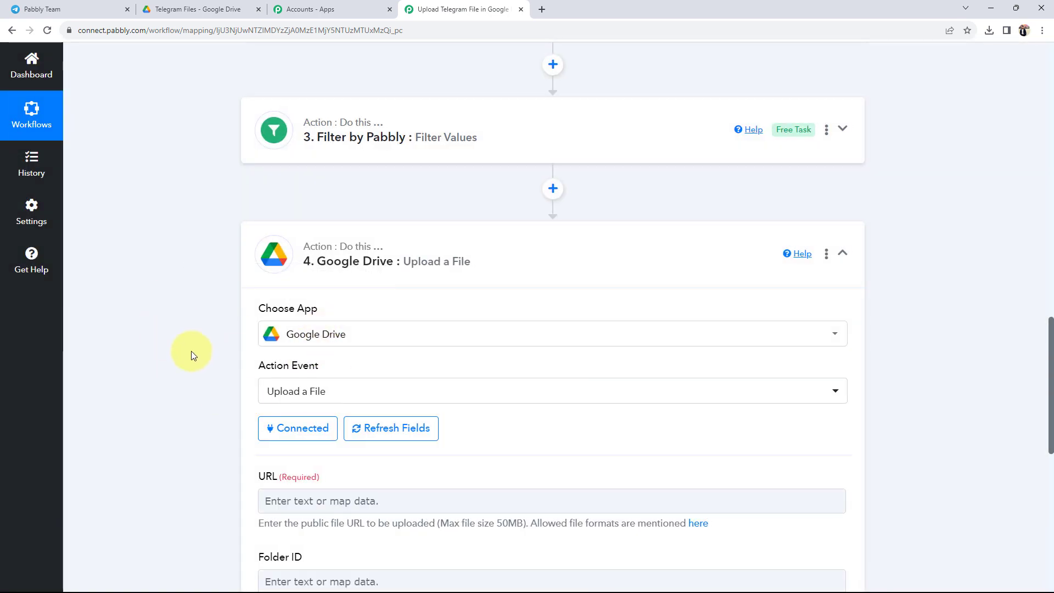
Map the Google Drive file URL to Result 1 of the Text Formatter step
{"action": "scroll", "coordinate": [194, 355], "scroll_direction": "down", "scroll_amount": 4}
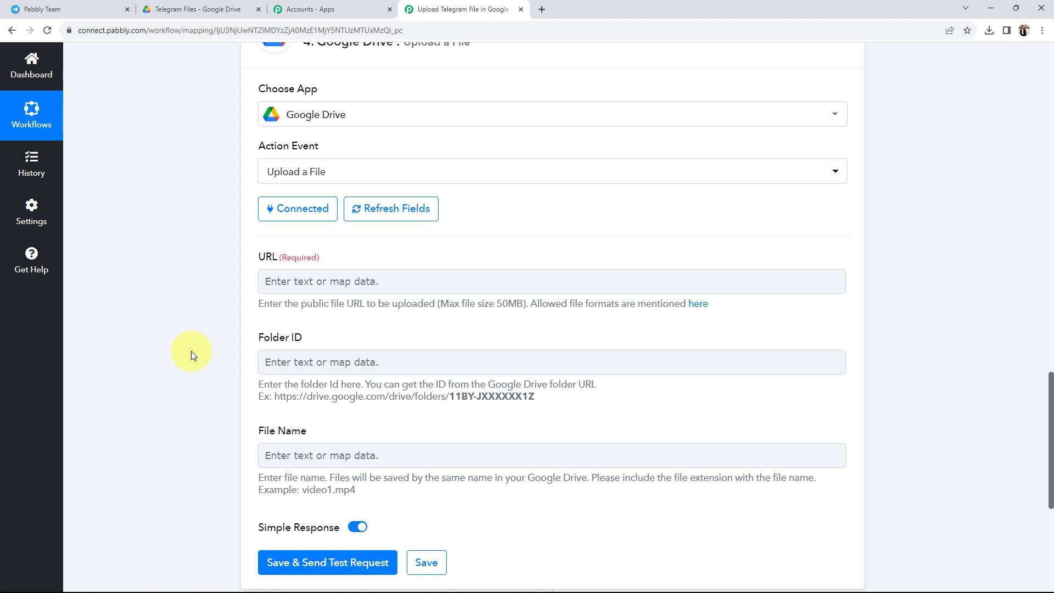
{"action": "left_click", "coordinate": [296, 283]}
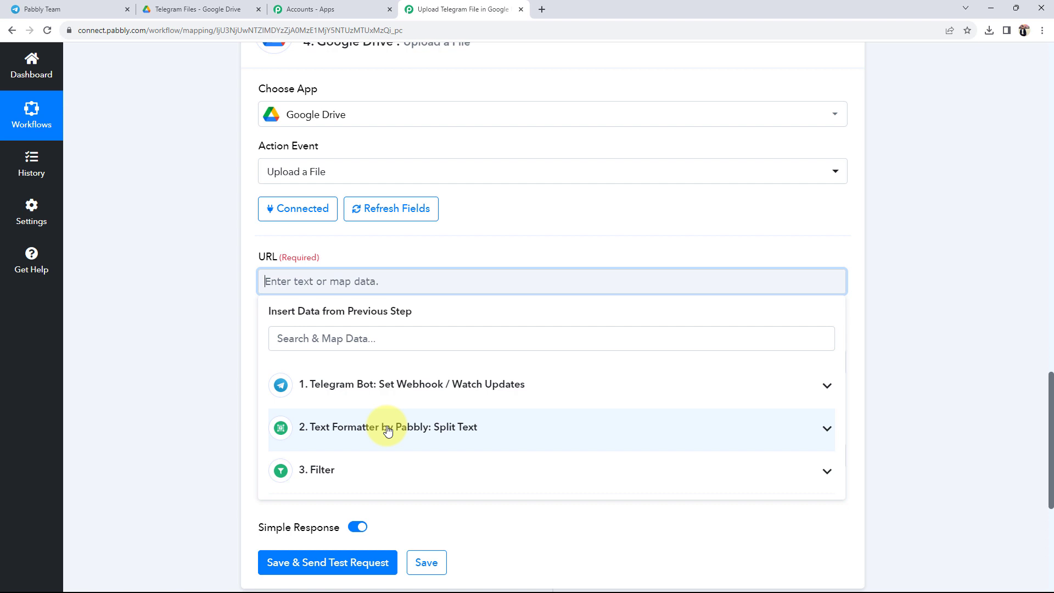
{"action": "left_click", "coordinate": [730, 420]}
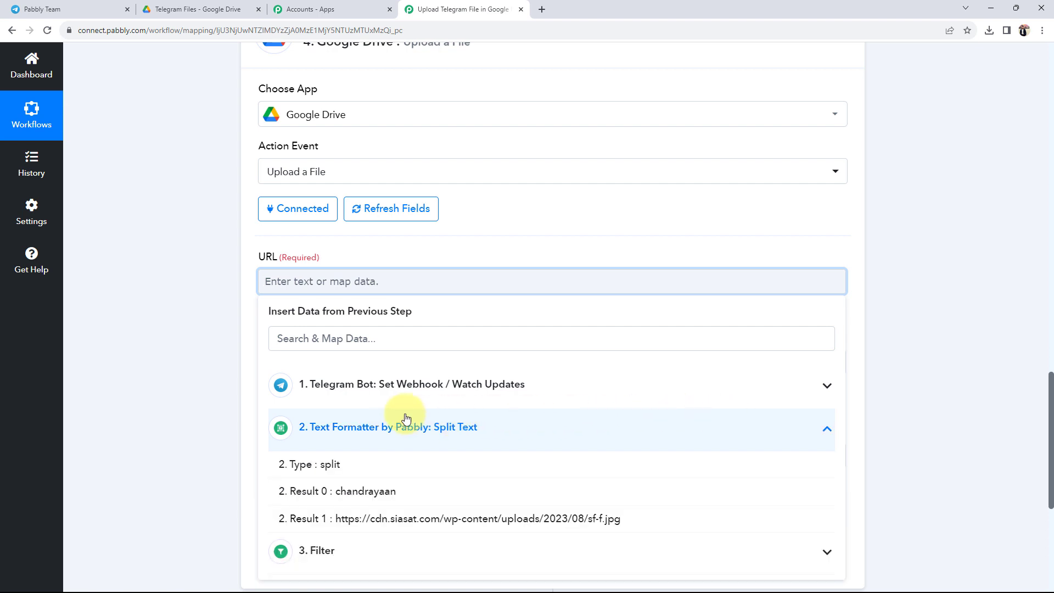
{"action": "left_click", "coordinate": [435, 527]}
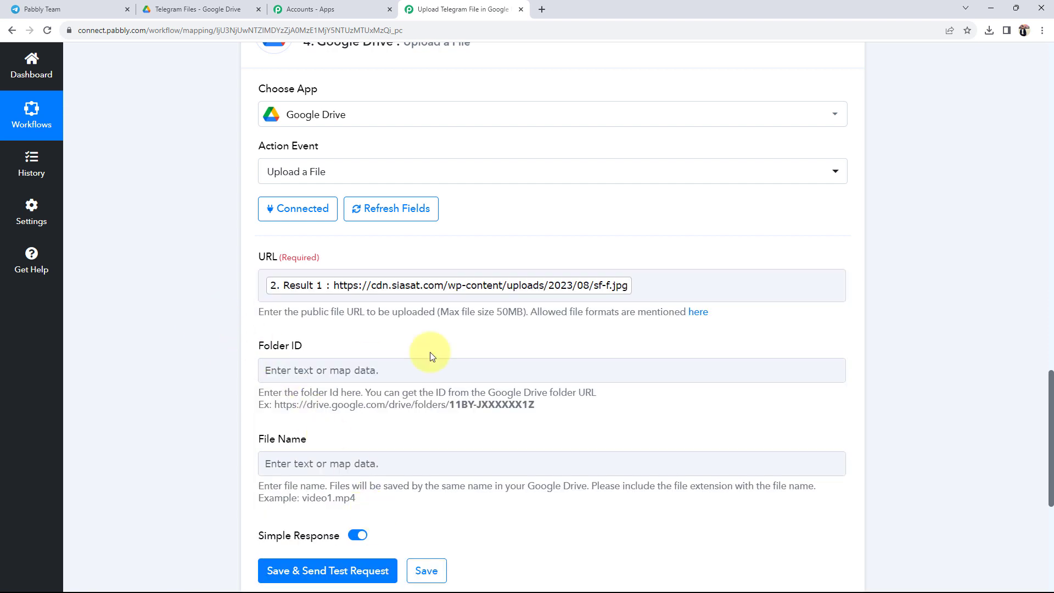
Copy the folder ID from the Telegram Files folder's URL in Google Drive and paste it as the upload action's Folder ID in Pabbly Connect
{"action": "scroll", "coordinate": [247, 294], "scroll_direction": "down", "scroll_amount": 2}
{"action": "left_click", "coordinate": [297, 261]}
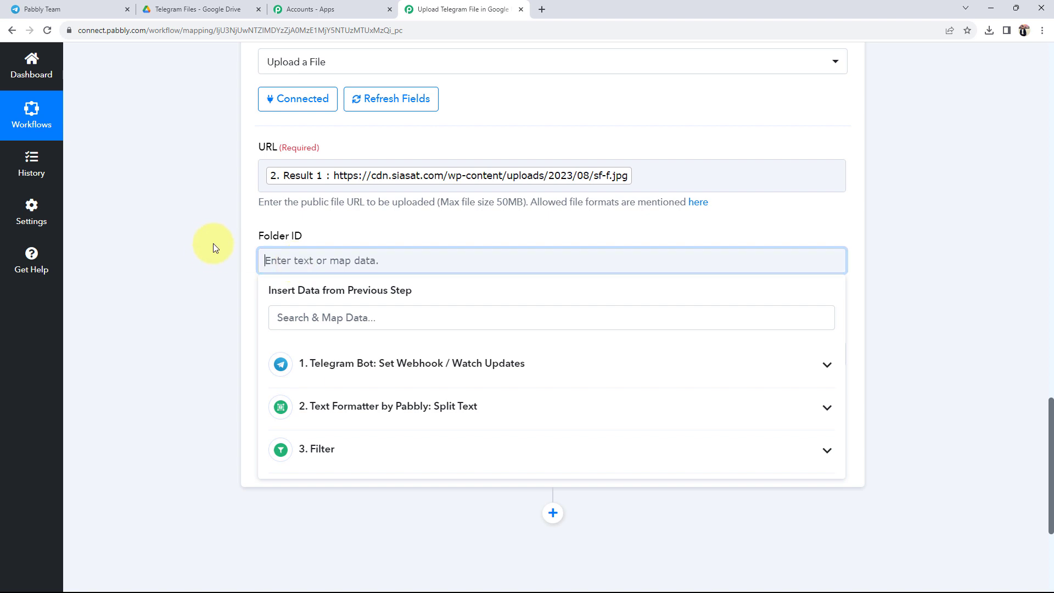
{"action": "left_click", "coordinate": [190, 9]}
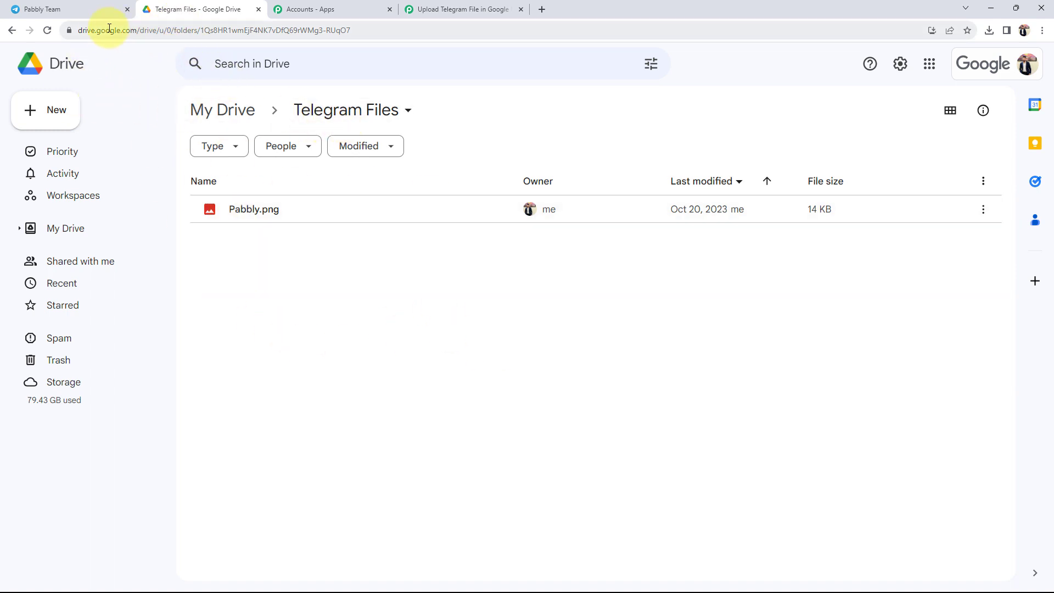
{"action": "double_click", "coordinate": [214, 32]}
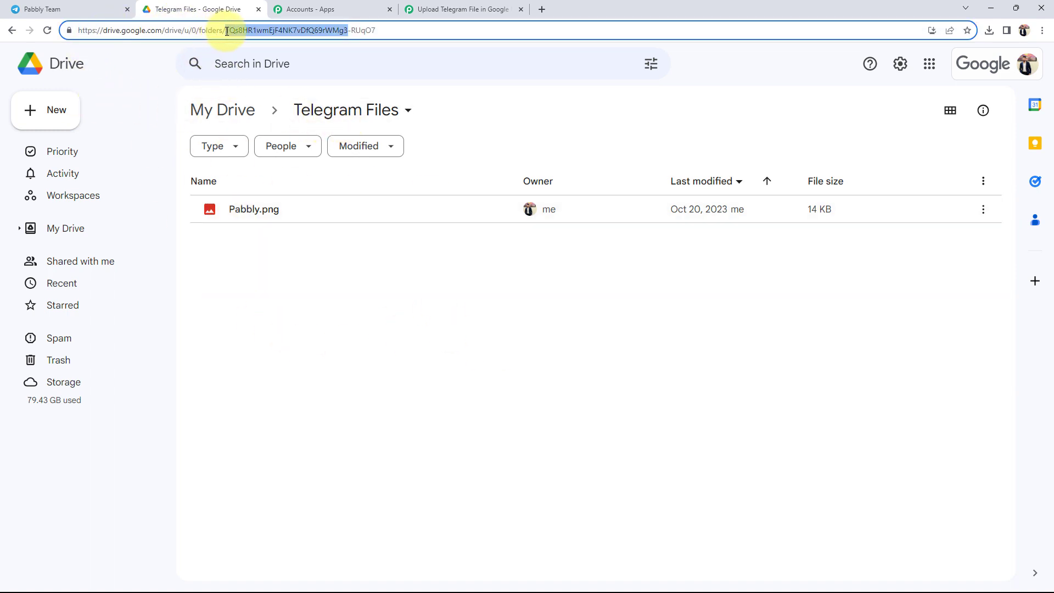
{"action": "left_click_drag", "start_coordinate": [383, 30], "coordinate": [226, 30]}
{"action": "key", "text": "ctrl+c"}
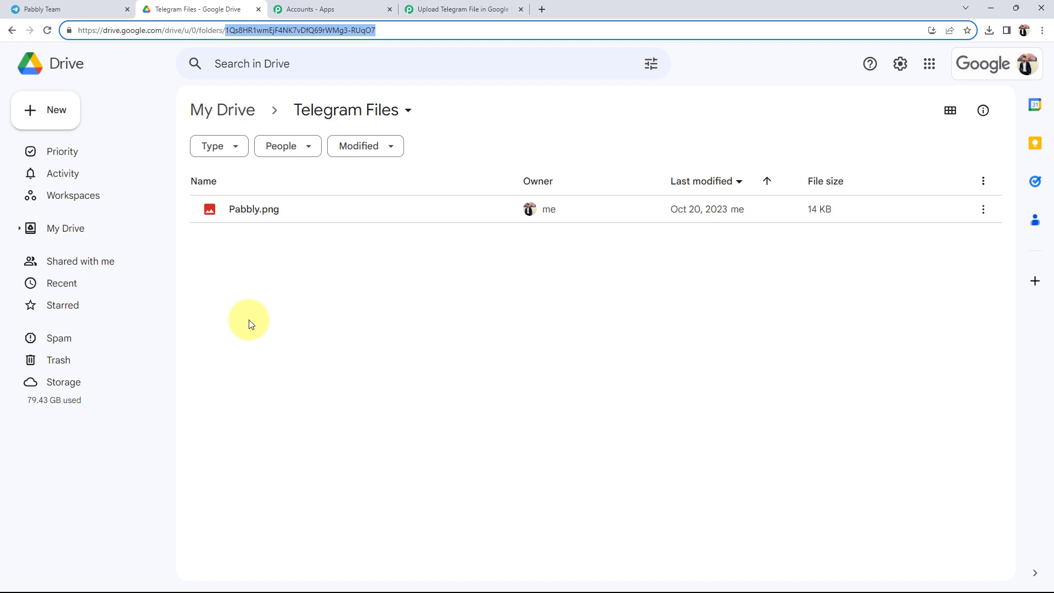
{"action": "left_click", "coordinate": [456, 9]}
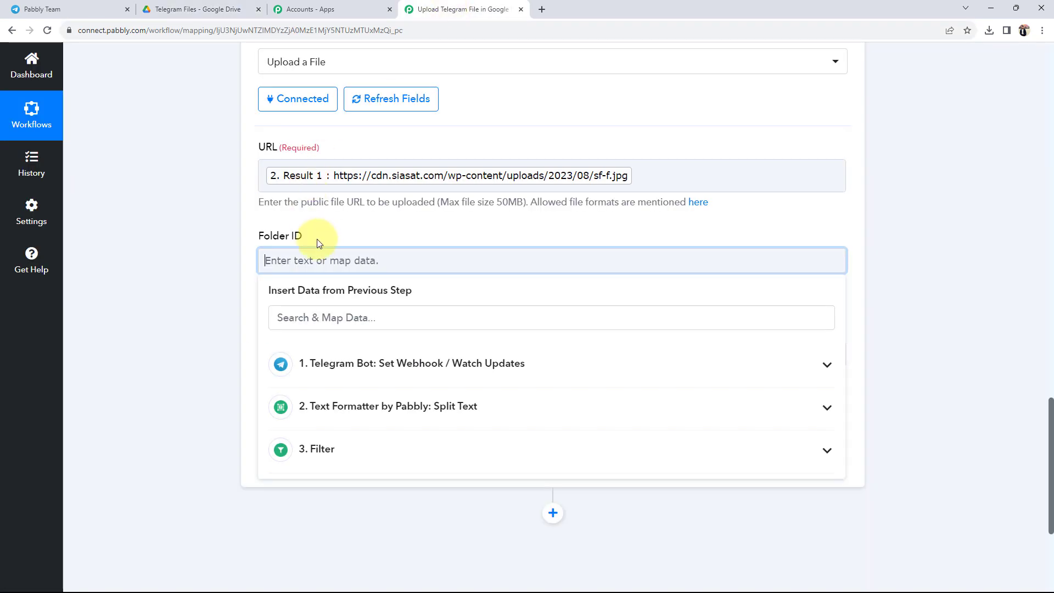
{"action": "key", "text": "ctrl+v"}
{"action": "left_click", "coordinate": [161, 272]}
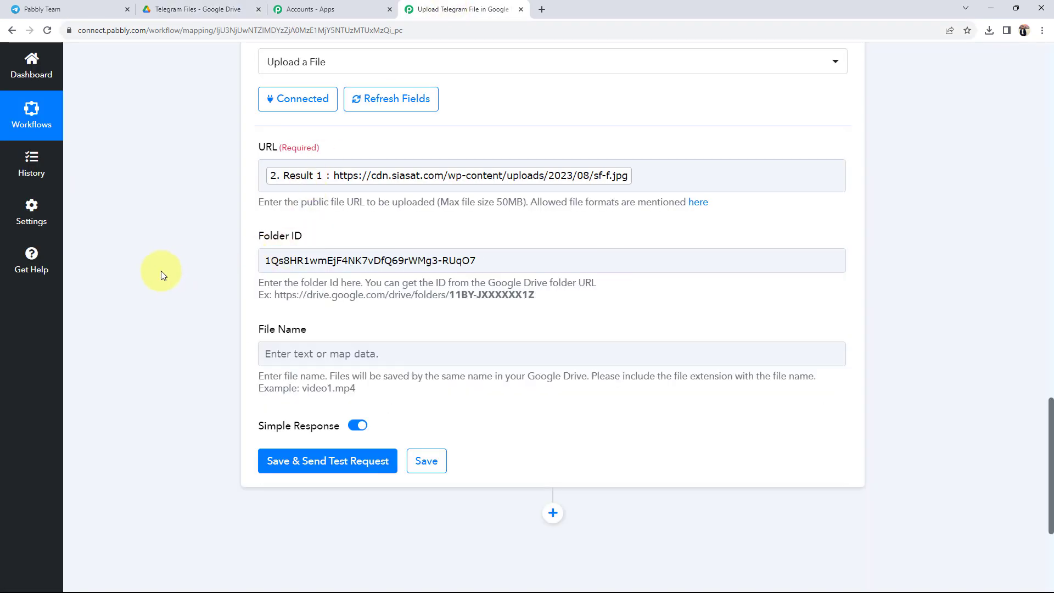
Map the uploaded file's File Name to Result 0 of the Text Formatter step
{"action": "scroll", "coordinate": [220, 278], "scroll_direction": "down", "scroll_amount": 3}
{"action": "left_click", "coordinate": [295, 193]}
{"action": "left_click", "coordinate": [296, 193]}
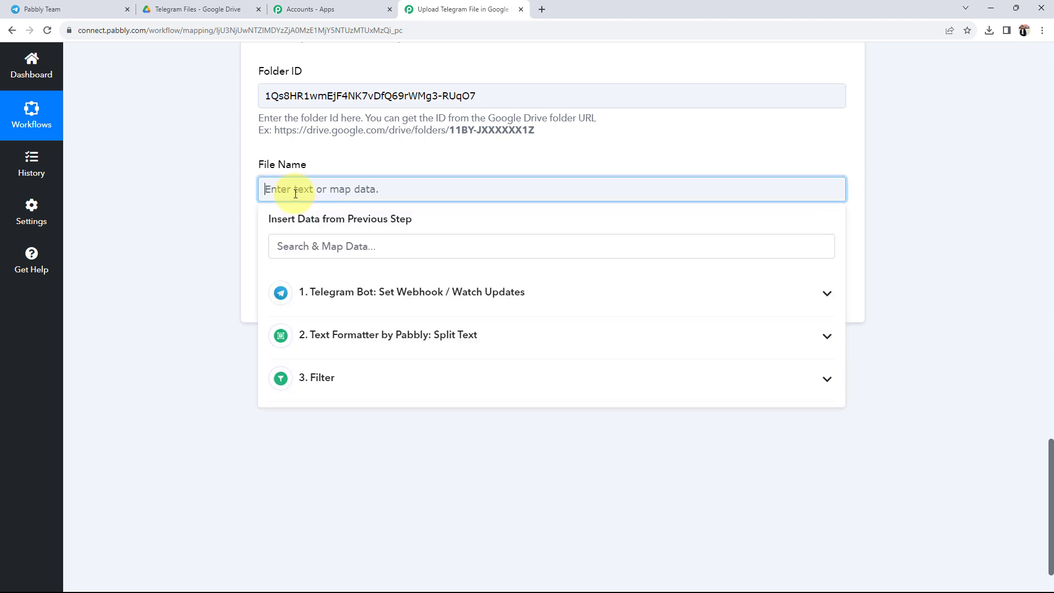
{"action": "left_click", "coordinate": [332, 337]}
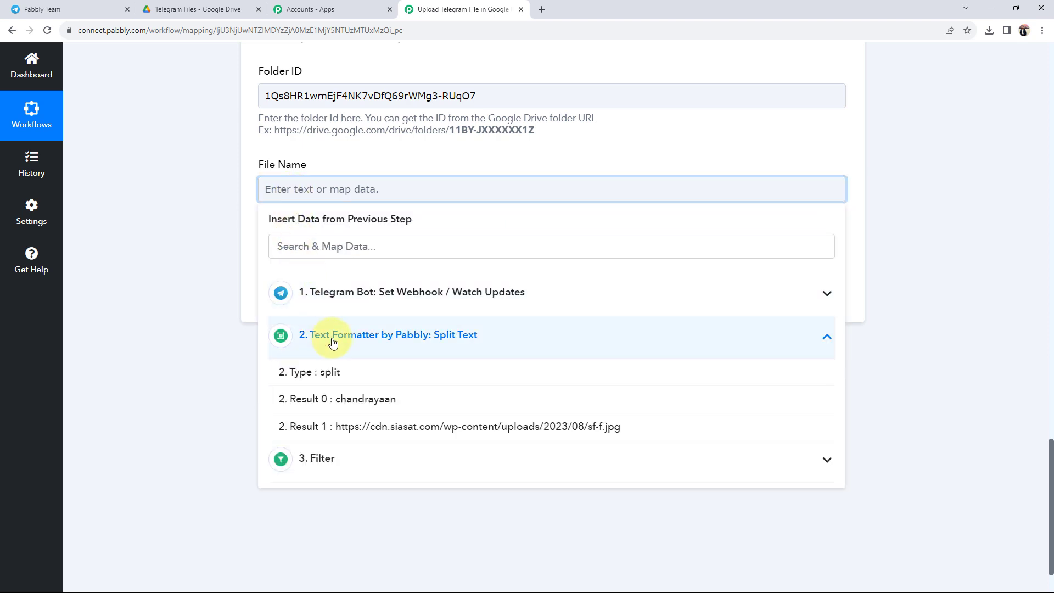
{"action": "left_click", "coordinate": [348, 401]}
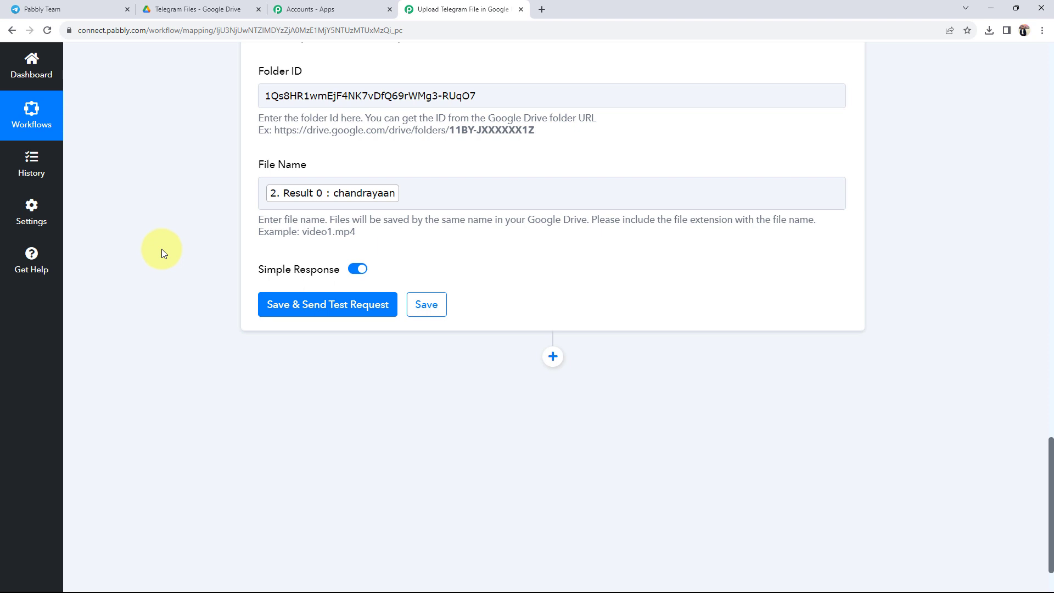
Examine the Text Formatter's mapped message text and separator, and compare them with the URL and File Name mapped in the Google Drive step
{"action": "scroll", "coordinate": [162, 249], "scroll_direction": "up", "scroll_amount": 4}
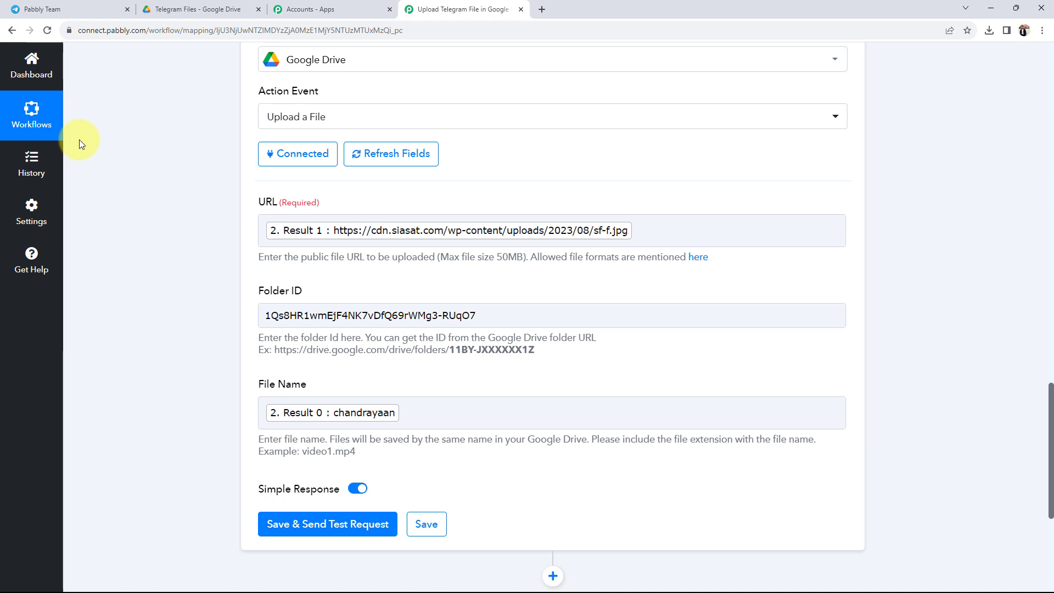
{"action": "scroll", "coordinate": [179, 407], "scroll_direction": "up", "scroll_amount": 5}
{"action": "scroll", "coordinate": [180, 406], "scroll_direction": "up", "scroll_amount": 4}
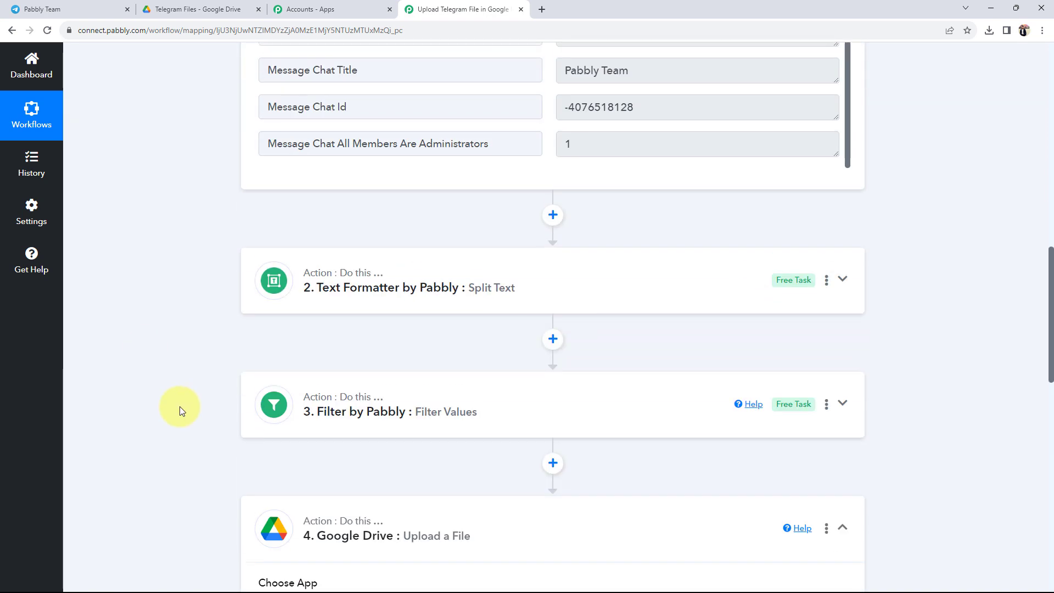
{"action": "left_click", "coordinate": [335, 289]}
{"action": "scroll", "coordinate": [164, 470], "scroll_direction": "down", "scroll_amount": 1}
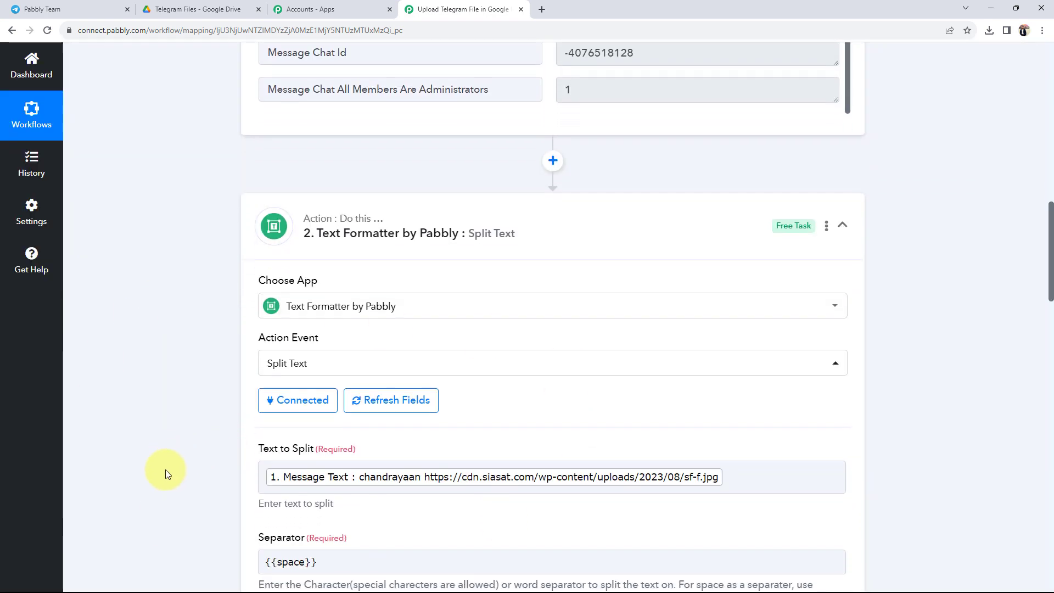
{"action": "scroll", "coordinate": [163, 463], "scroll_direction": "down", "scroll_amount": 2}
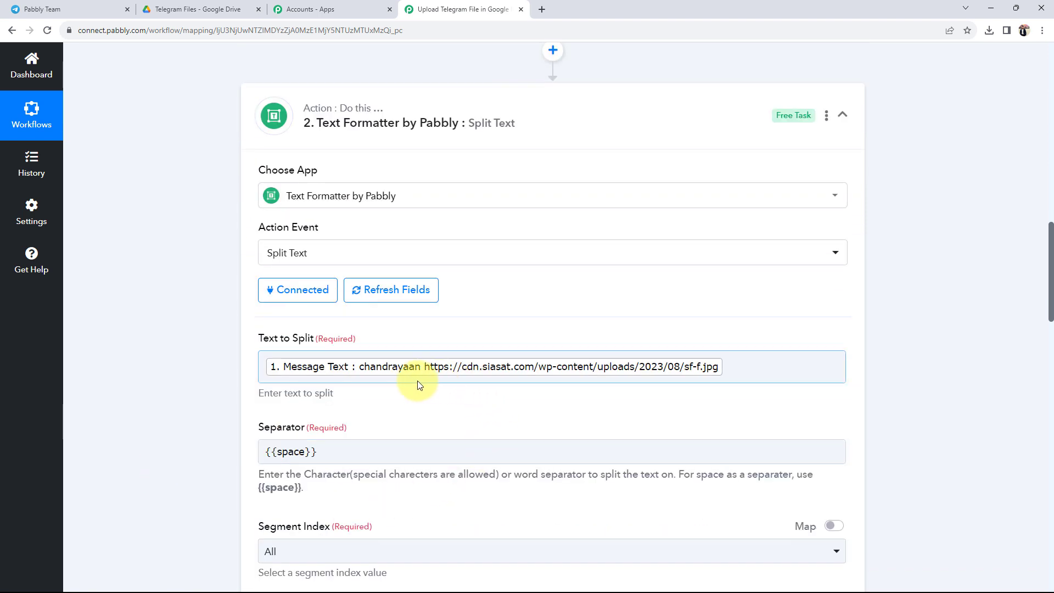
{"action": "left_click", "coordinate": [431, 368]}
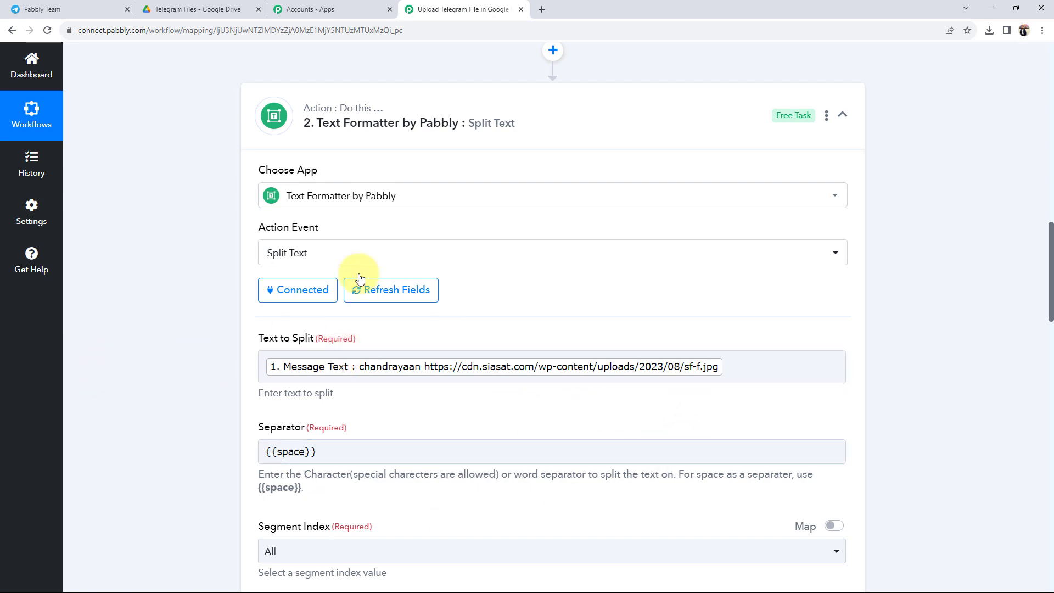
{"action": "scroll", "coordinate": [139, 386], "scroll_direction": "down", "scroll_amount": 19}
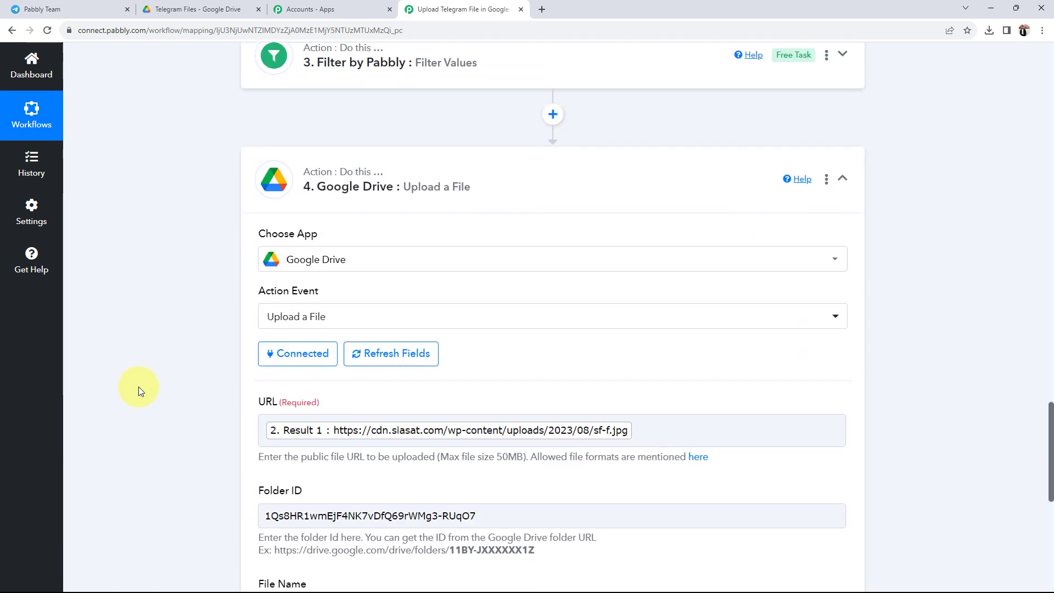
{"action": "scroll", "coordinate": [139, 386], "scroll_direction": "down", "scroll_amount": 3}
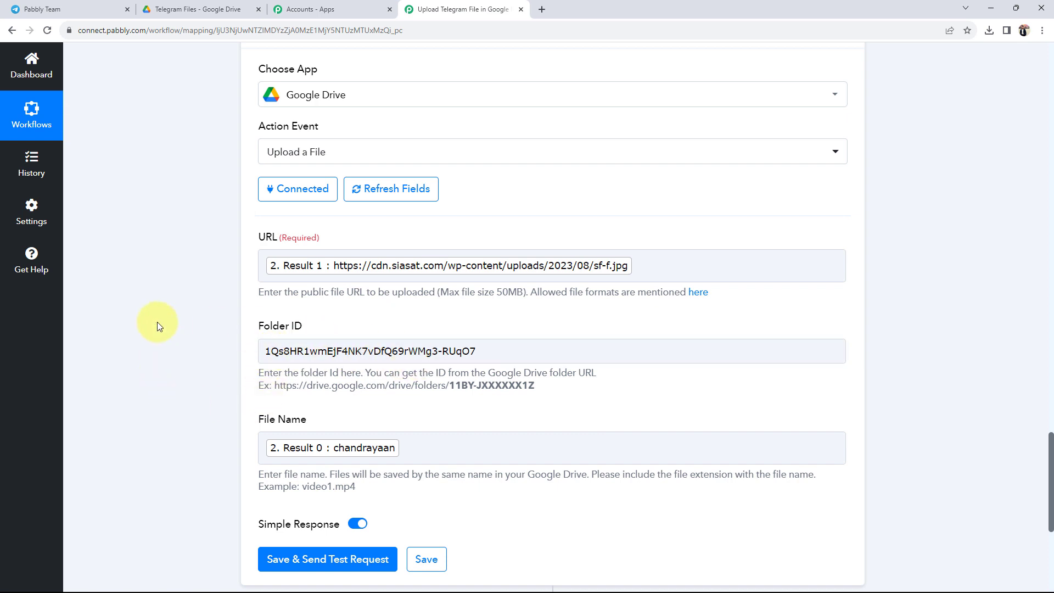
Save the Google Drive upload step and send a test request
{"action": "left_click", "coordinate": [502, 352]}
{"action": "scroll", "coordinate": [190, 354], "scroll_direction": "down", "scroll_amount": 3}
{"action": "left_click", "coordinate": [306, 395]}
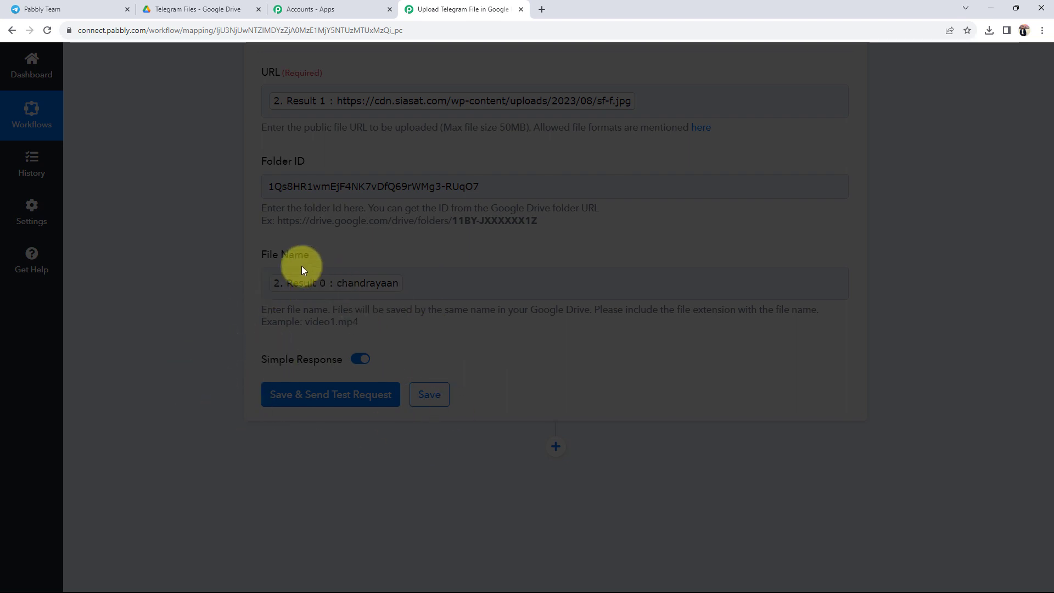
Check the Telegram Files folder in Google Drive for the uploaded chandrayaan image, preview it and close the preview
{"action": "left_click", "coordinate": [180, 7]}
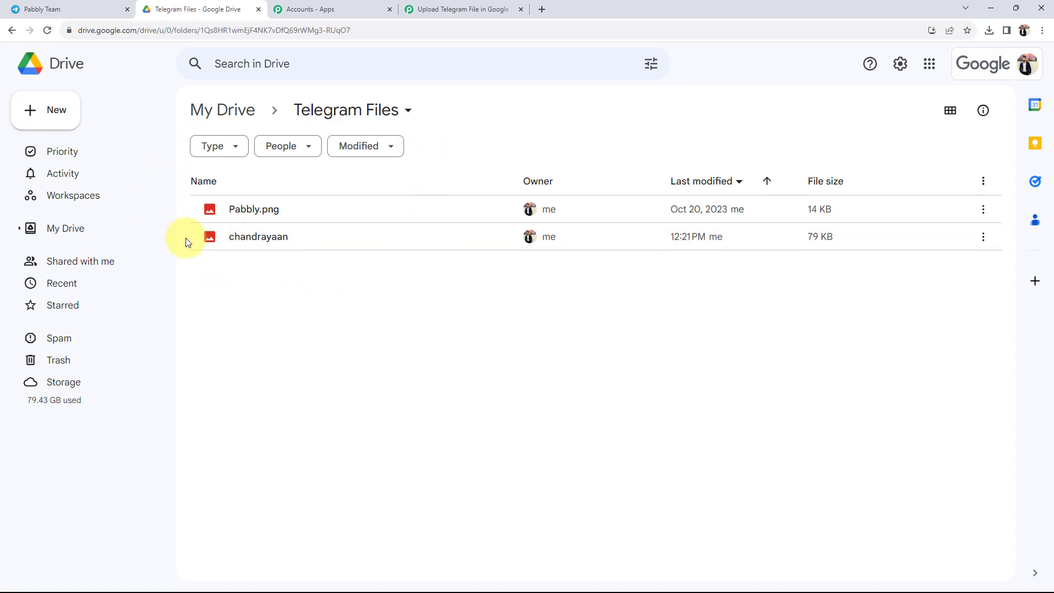
{"action": "double_click", "coordinate": [270, 249]}
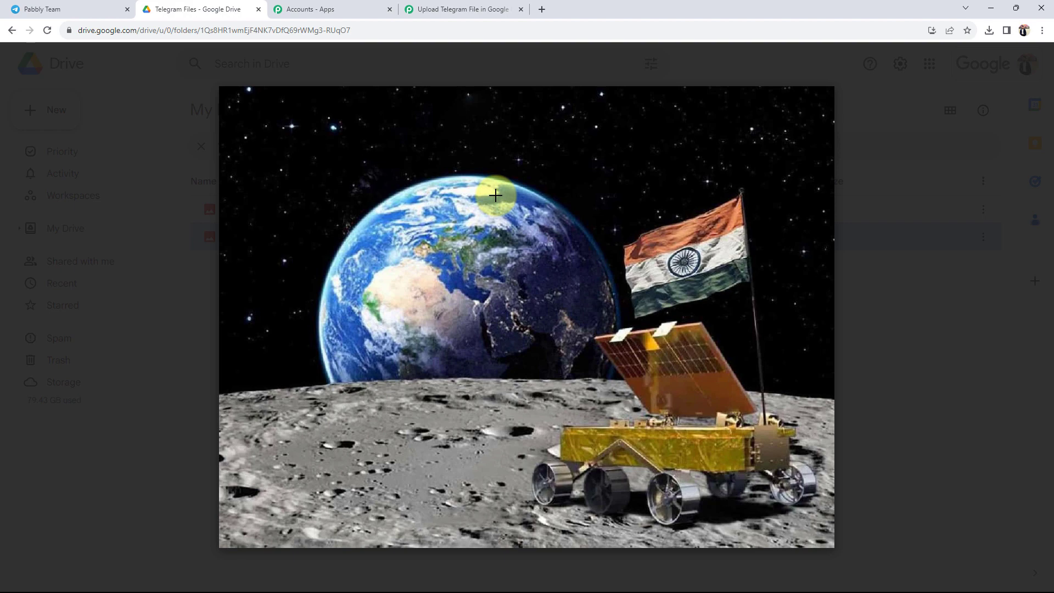
{"action": "left_click", "coordinate": [22, 63]}
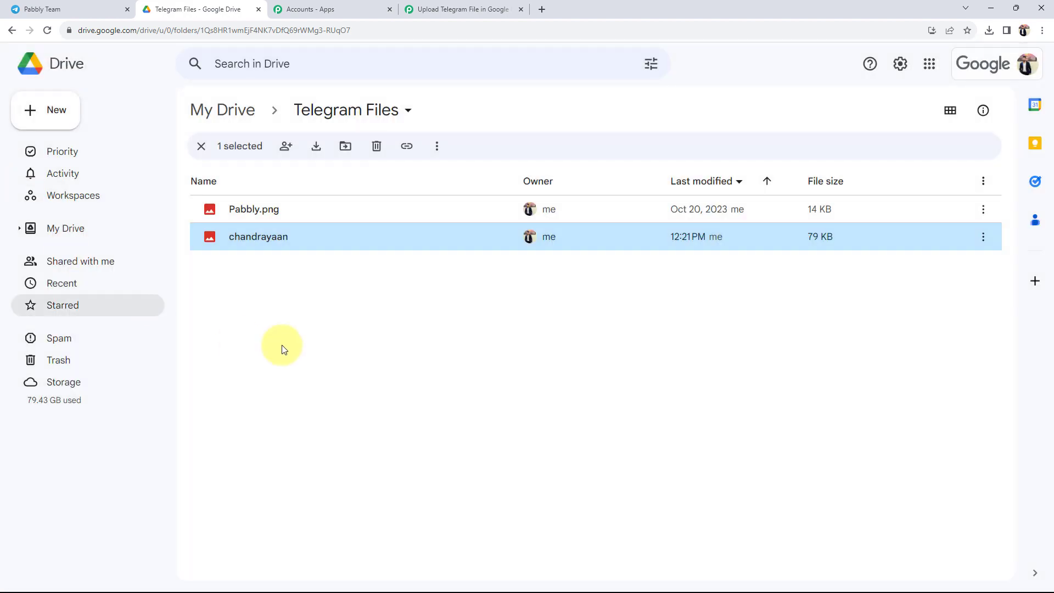
Return to the Pabbly Connect workflow, collapse its expanded steps and review the sequence from the Telegram trigger to the Google Drive upload
{"action": "left_click", "coordinate": [434, 8]}
{"action": "scroll", "coordinate": [354, 263], "scroll_direction": "up", "scroll_amount": 5}
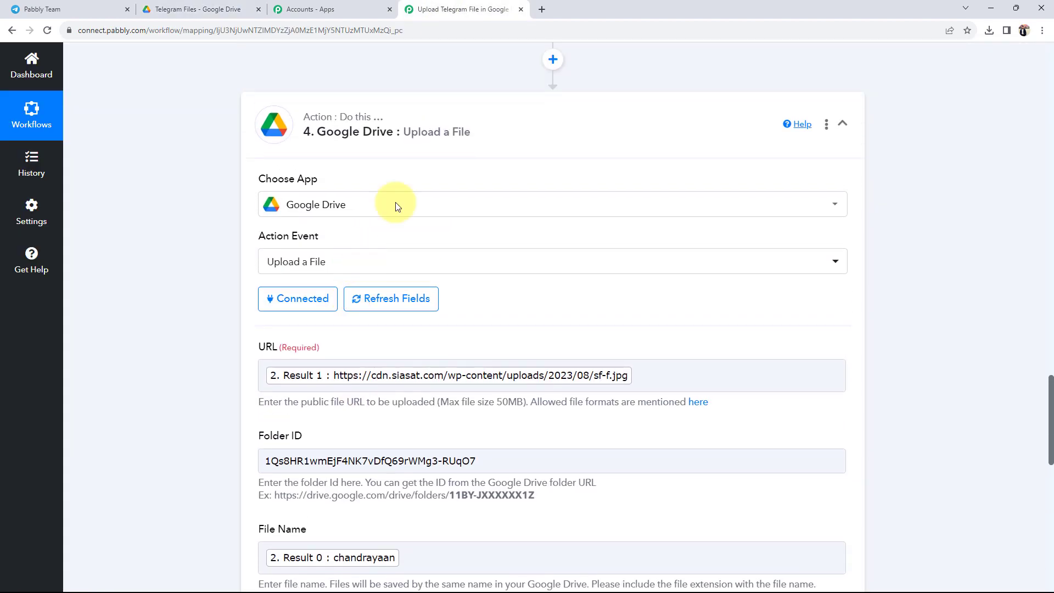
{"action": "scroll", "coordinate": [122, 219], "scroll_direction": "up", "scroll_amount": 20}
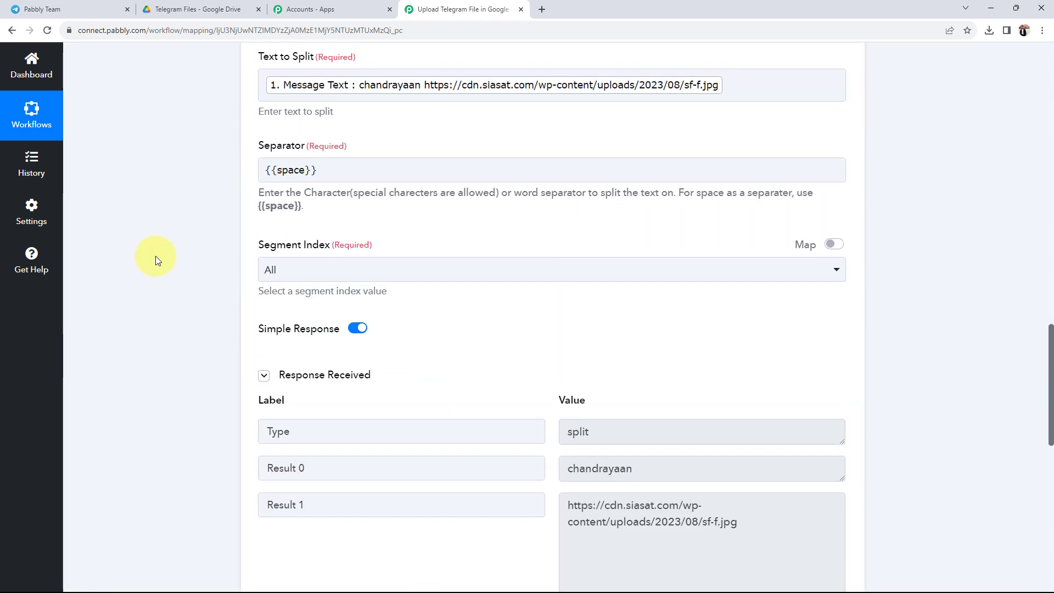
{"action": "scroll", "coordinate": [330, 243], "scroll_direction": "up", "scroll_amount": 7}
{"action": "scroll", "coordinate": [426, 198], "scroll_direction": "up", "scroll_amount": 6}
{"action": "scroll", "coordinate": [343, 222], "scroll_direction": "up", "scroll_amount": 5}
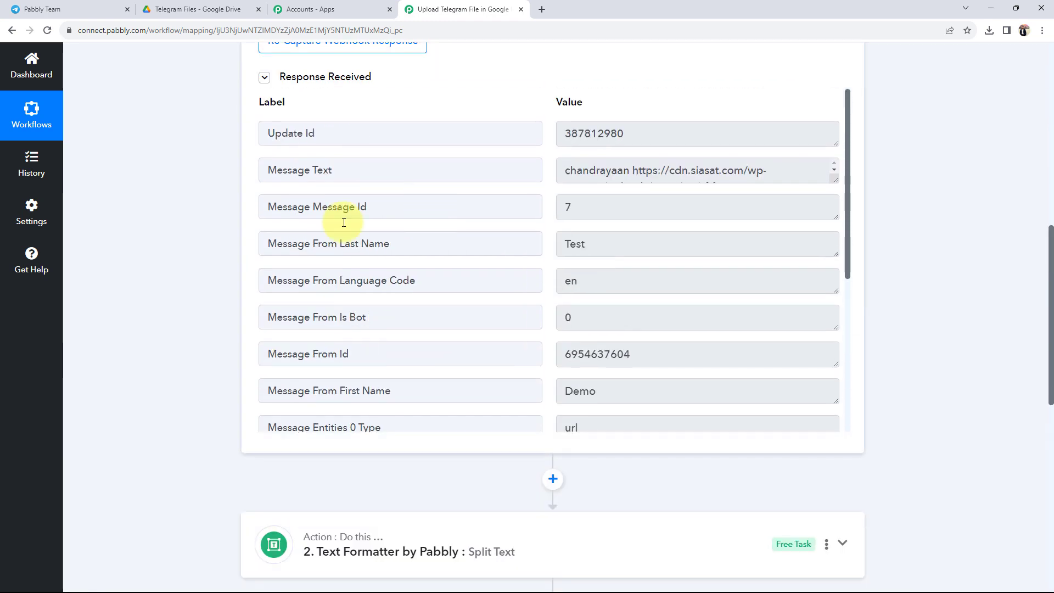
{"action": "scroll", "coordinate": [177, 239], "scroll_direction": "up", "scroll_amount": 10}
{"action": "left_click", "coordinate": [419, 266]}
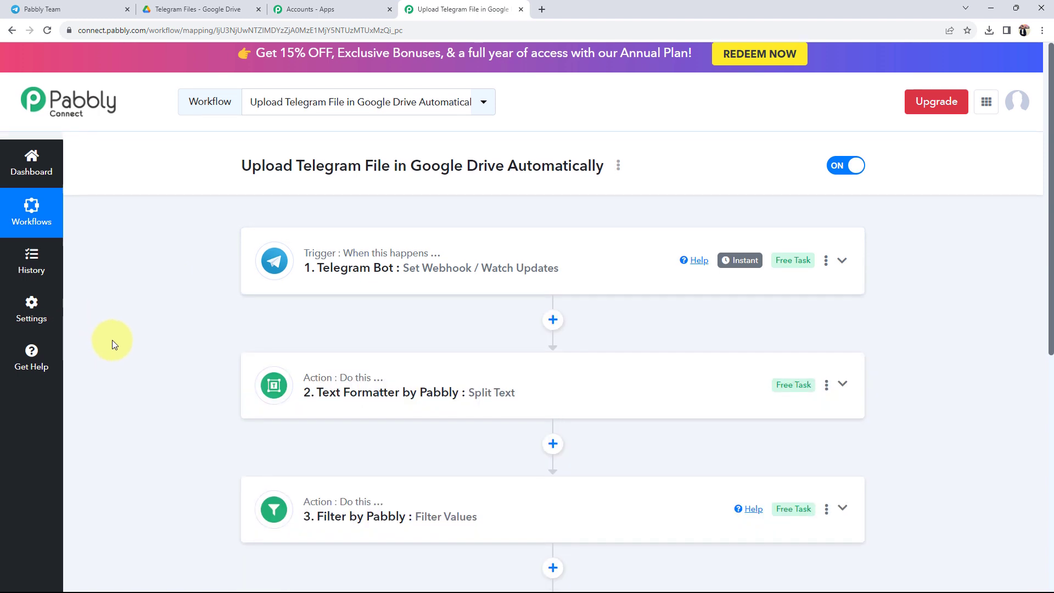
{"action": "scroll", "coordinate": [114, 344], "scroll_direction": "down", "scroll_amount": 3}
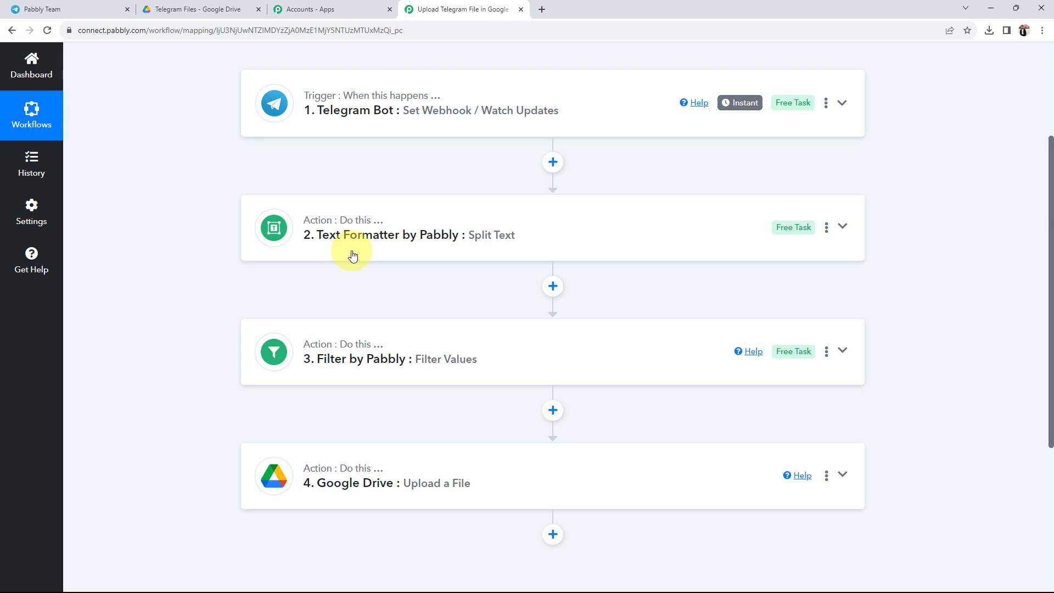
{"action": "scroll", "coordinate": [351, 254], "scroll_direction": "up", "scroll_amount": 2}
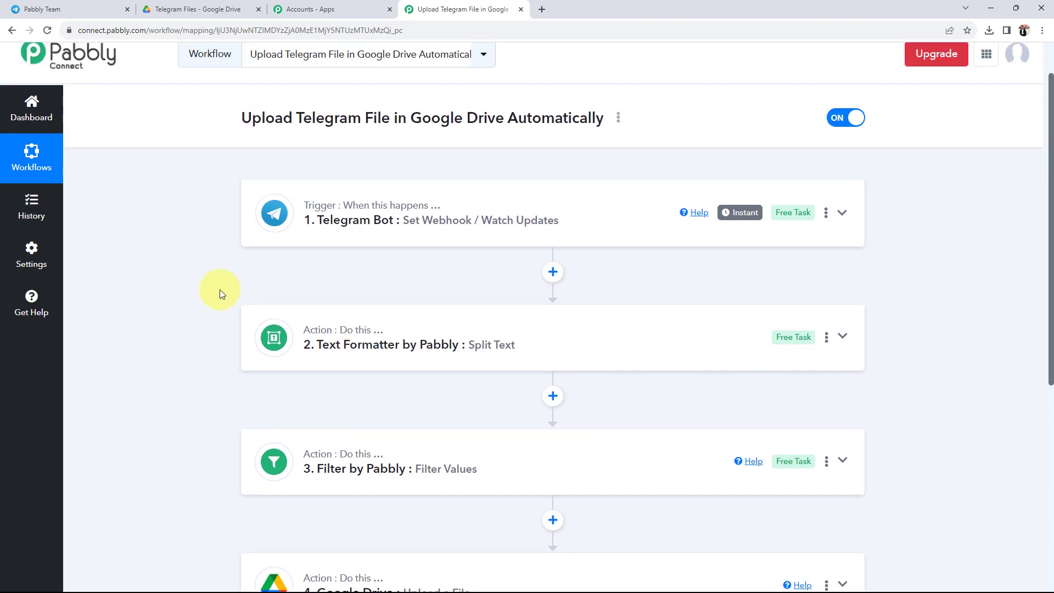
{"action": "scroll", "coordinate": [167, 325], "scroll_direction": "down", "scroll_amount": 1}
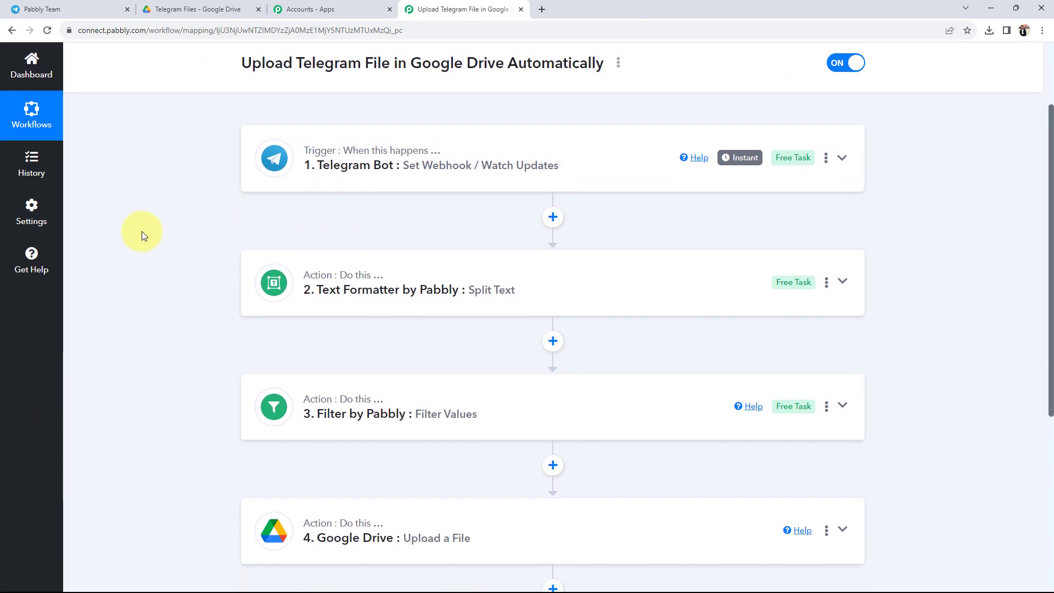